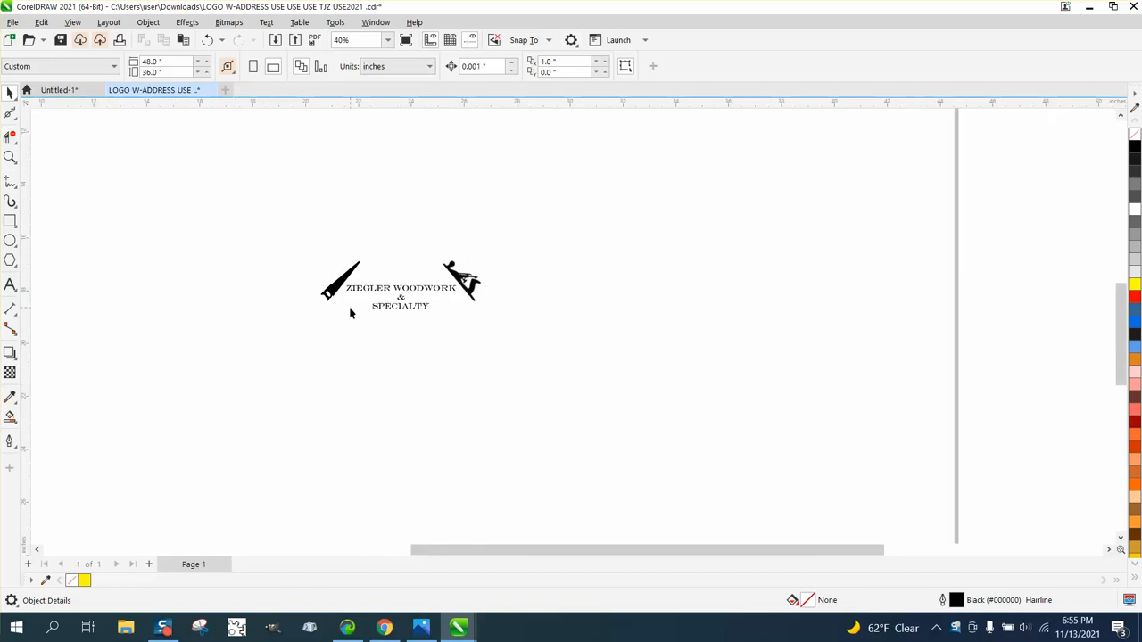
- Display the drawing in Wireframe view and examine the logo's saw, hand plane and text up close
drag(533, 354, 544, 360)
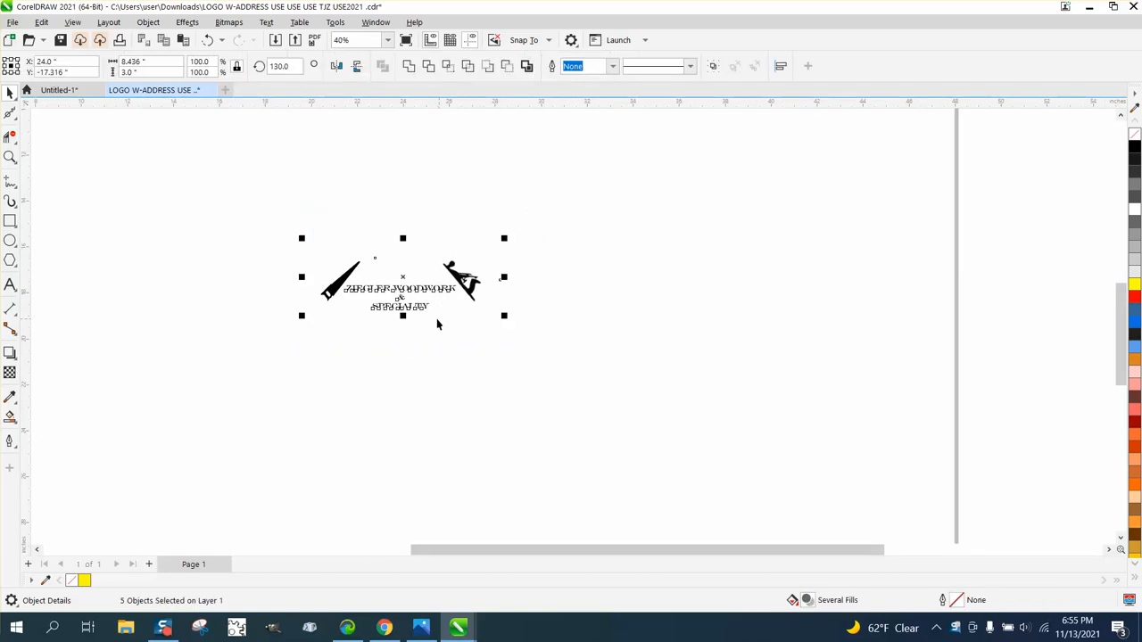
scroll(573, 294, down, 3)
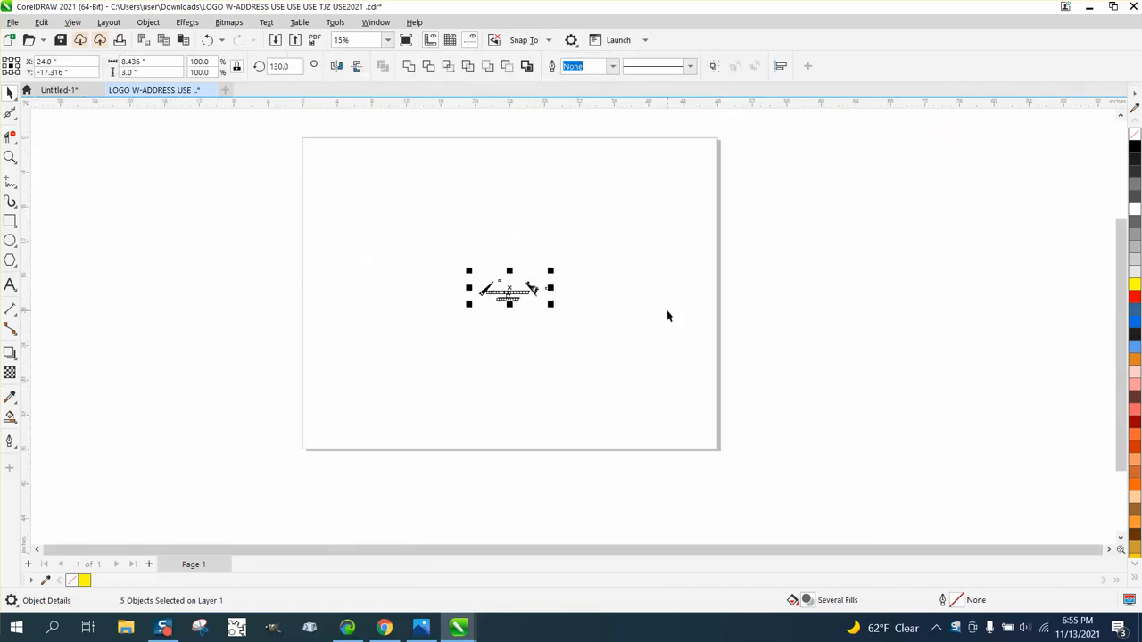
click(76, 26)
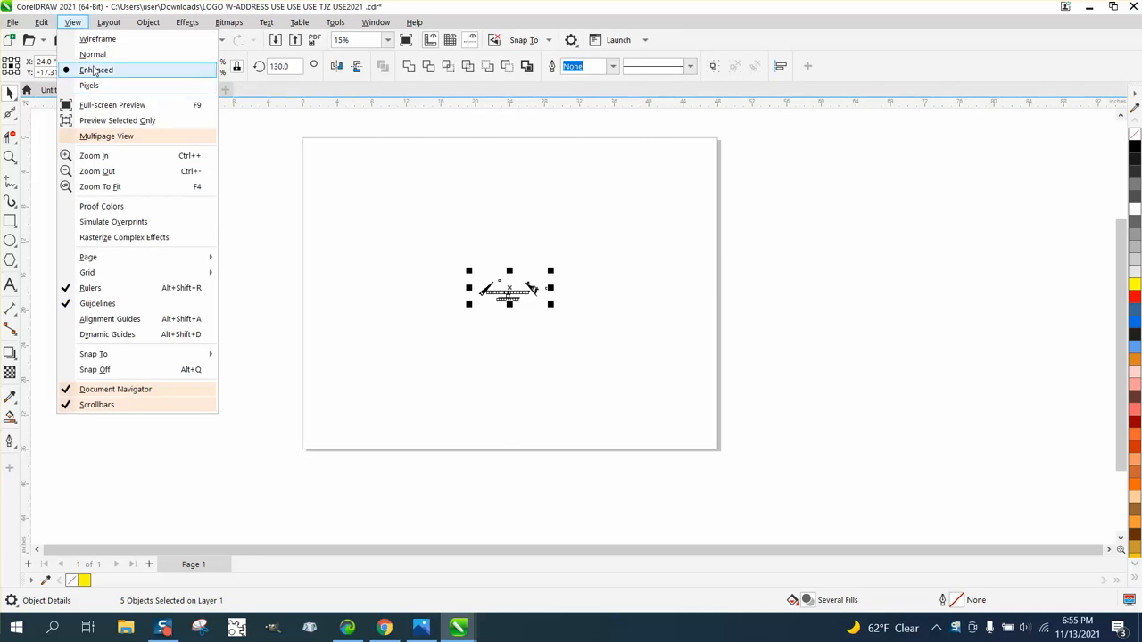
click(94, 45)
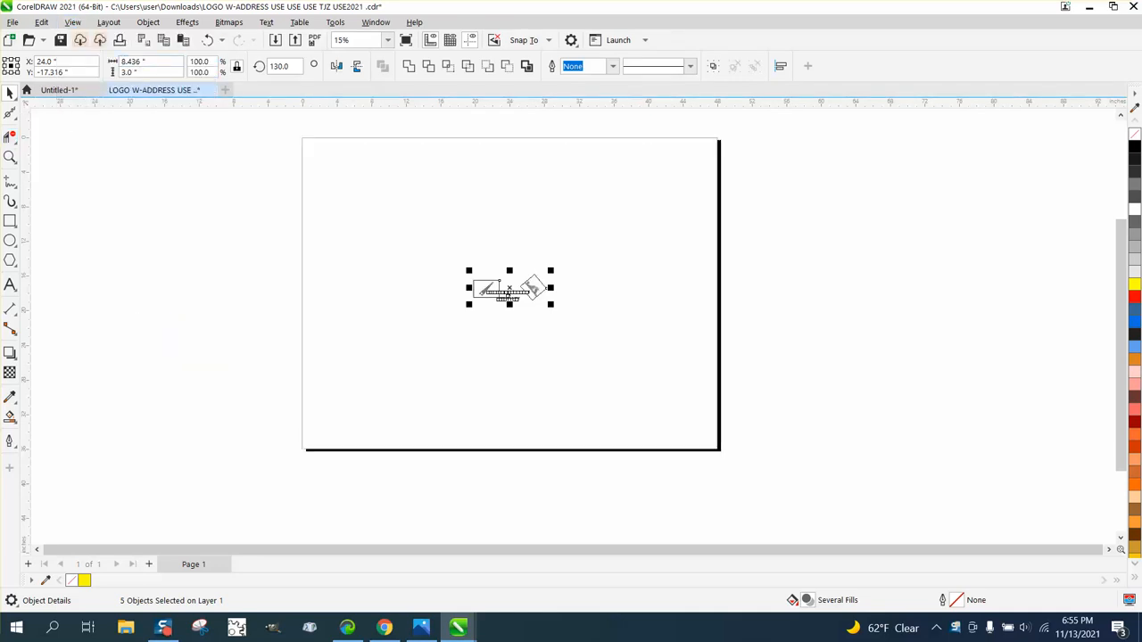
click(10, 157)
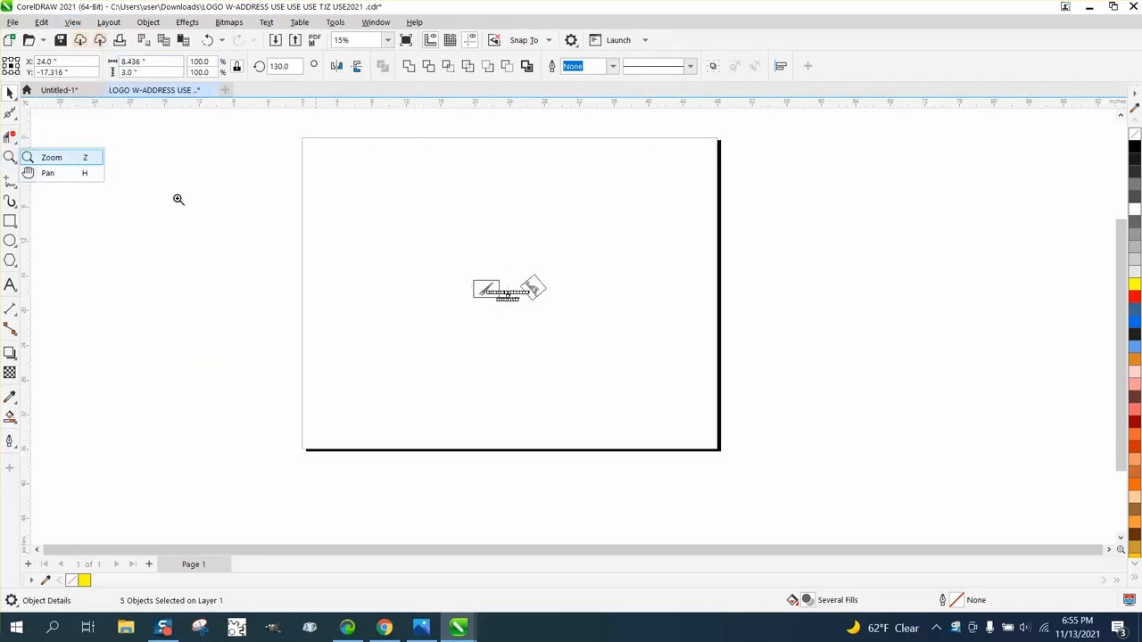
drag(468, 290, 586, 333)
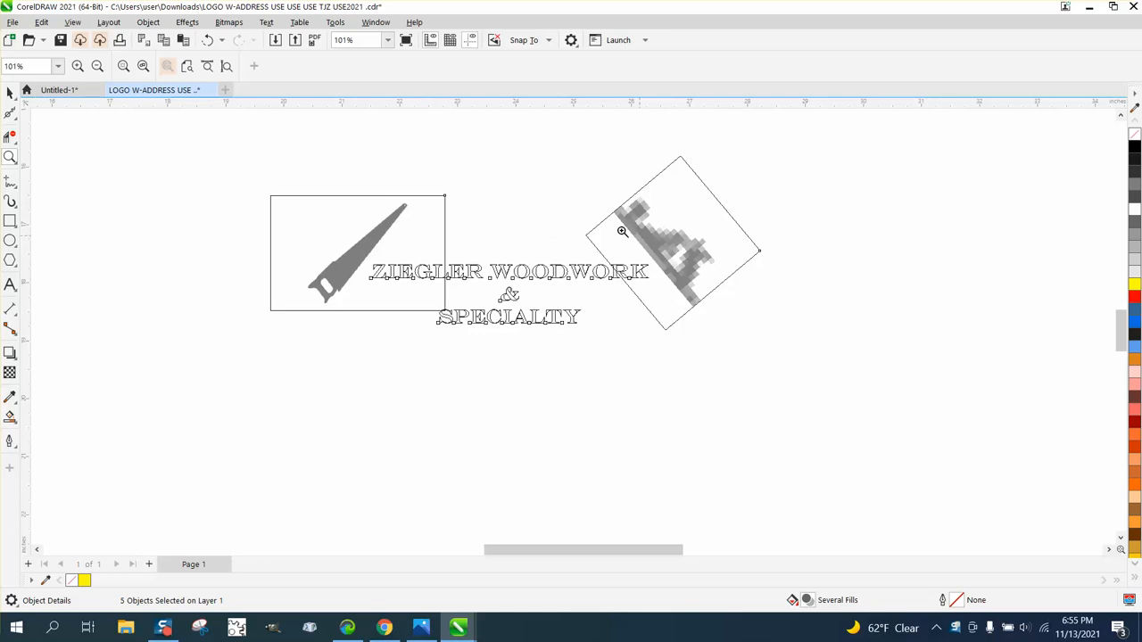
- Return the drawing display to Enhanced view
click(9, 93)
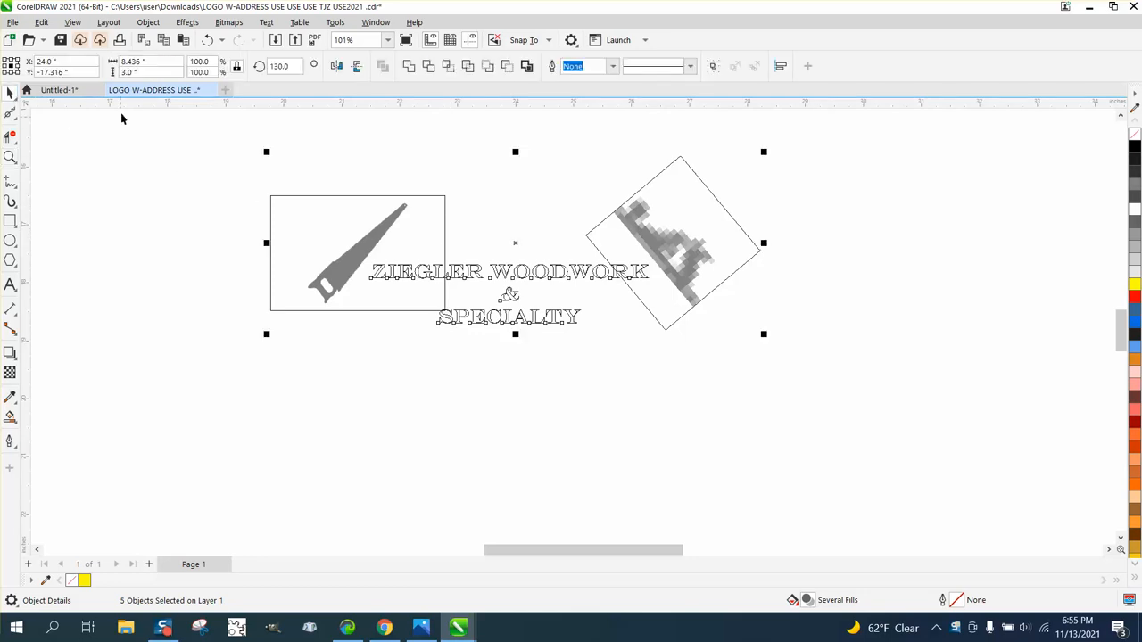
click(101, 27)
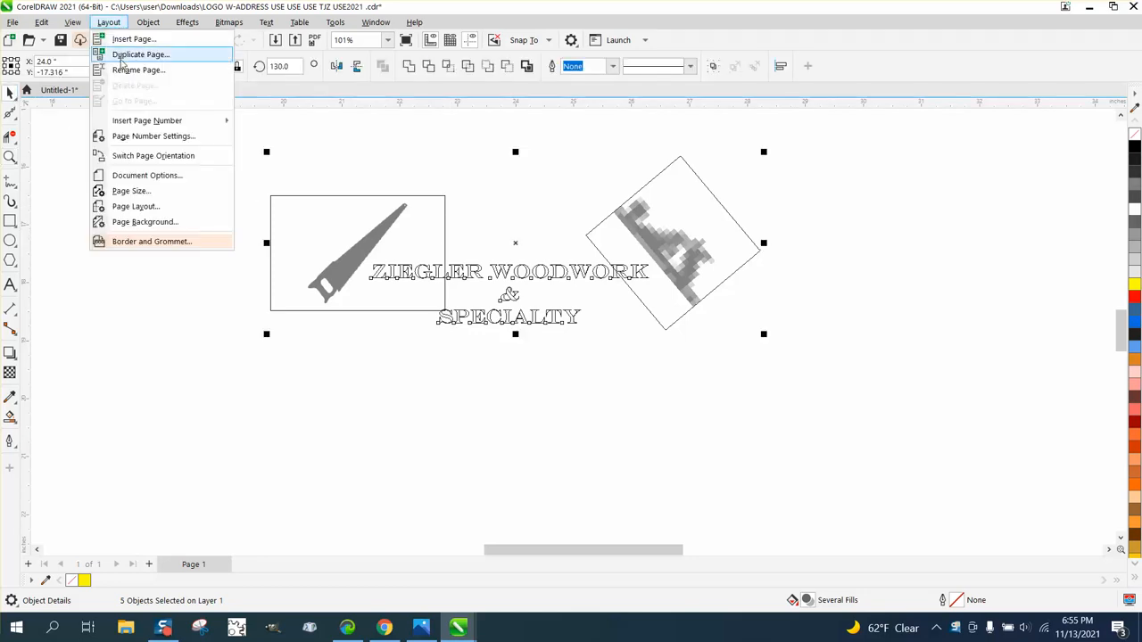
mouse_move(76, 27)
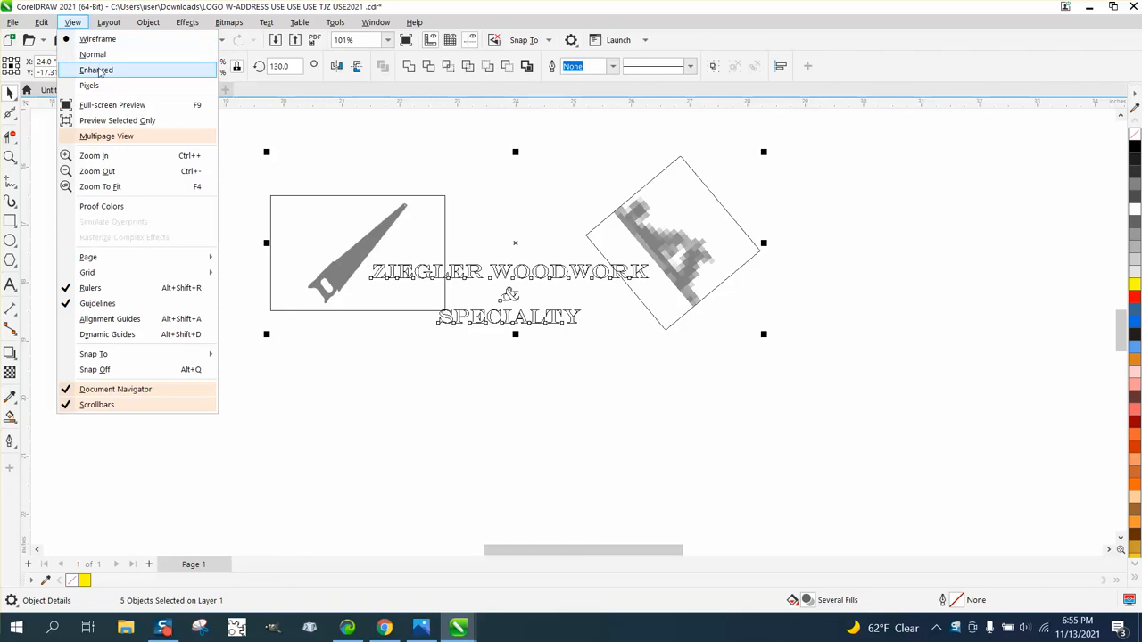
click(96, 70)
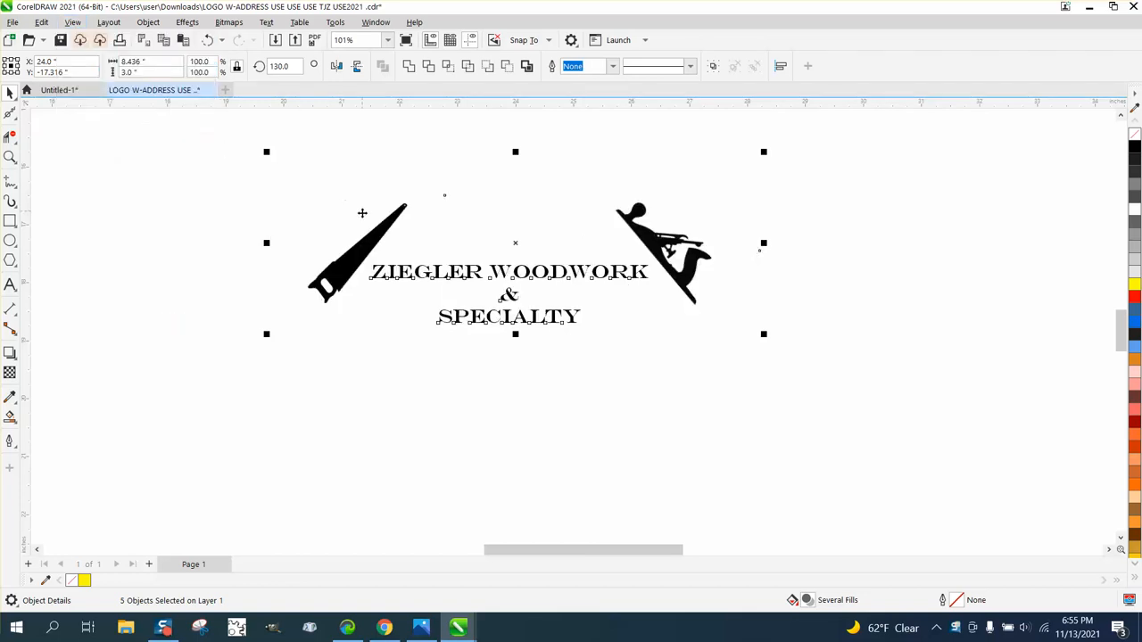
- Set the document's nudge distance to 6 inches with nothing selected
click(346, 367)
click(393, 281)
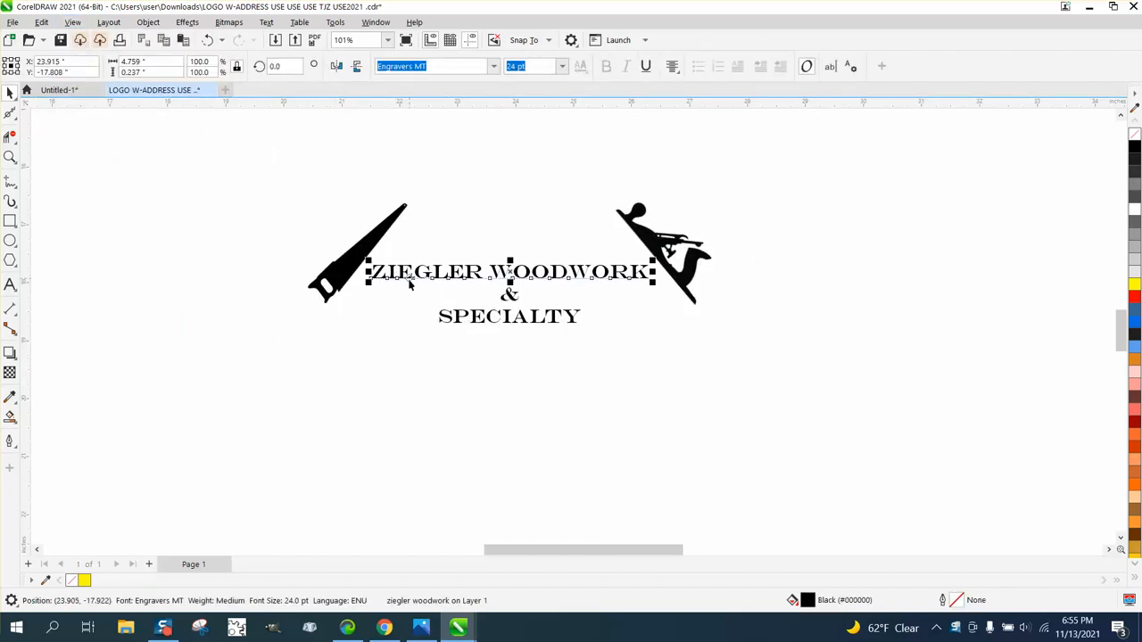
click(486, 212)
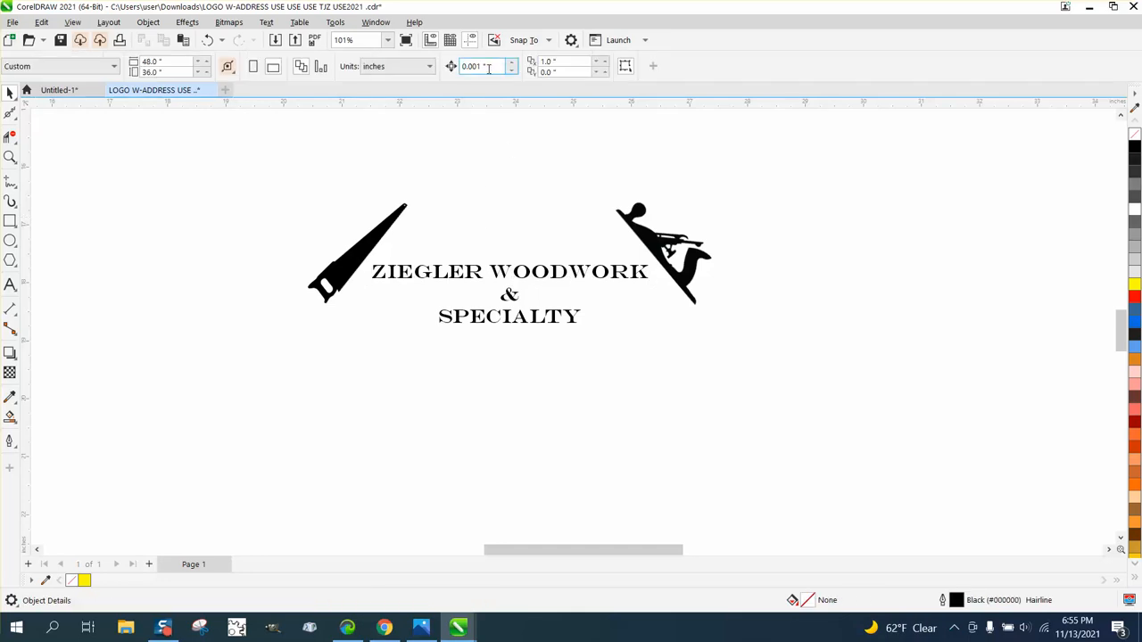
drag(480, 69, 433, 75)
text(6)
- Nudge each of the logo's three text lines 6 inches to the right, away from the saw and plane
click(528, 279)
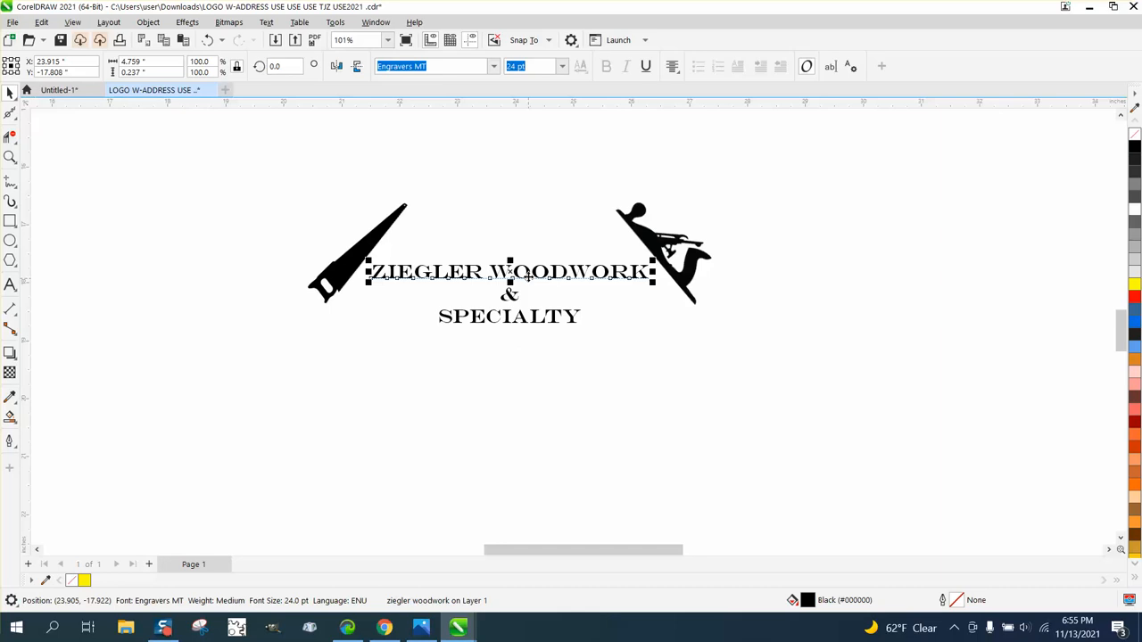
key(Right)
click(516, 296)
key(Right)
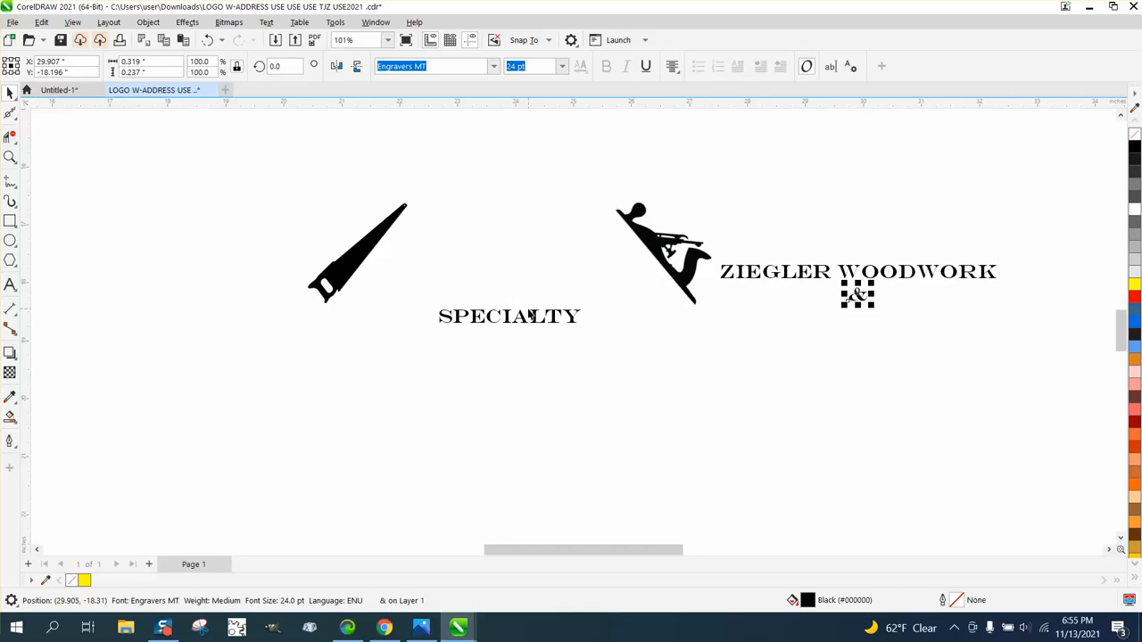
click(535, 317)
key(Right)
drag(713, 226, 829, 346)
click(207, 39)
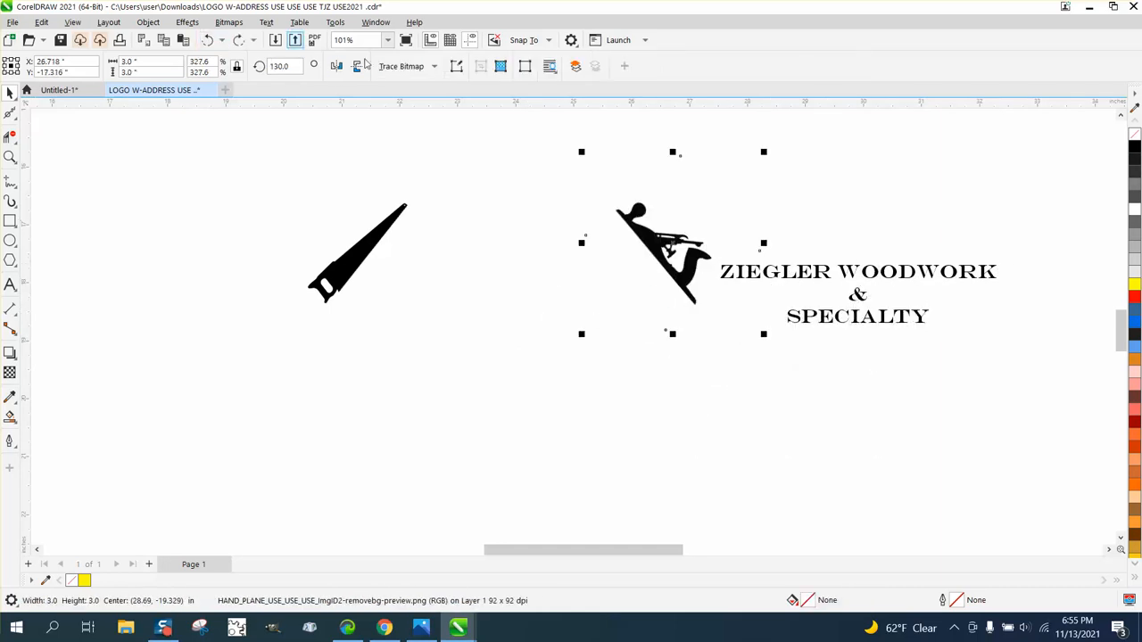
- Select the three text lines together and nudge them another 6 inches right, leaving the hand plane in its original position
drag(1040, 236, 937, 425)
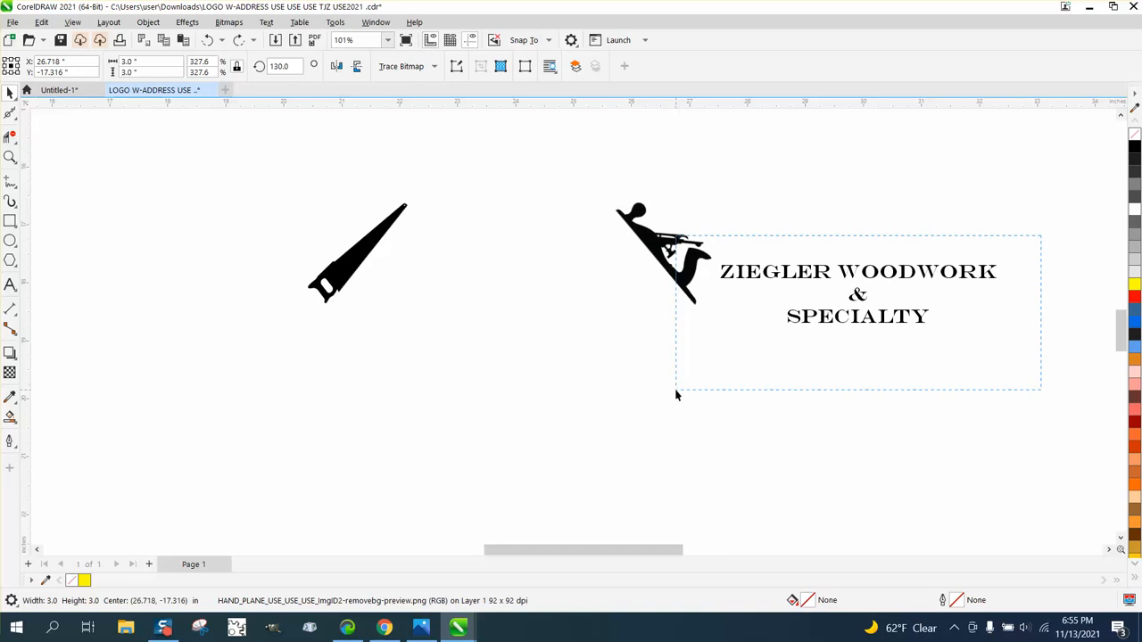
drag(676, 395, 675, 393)
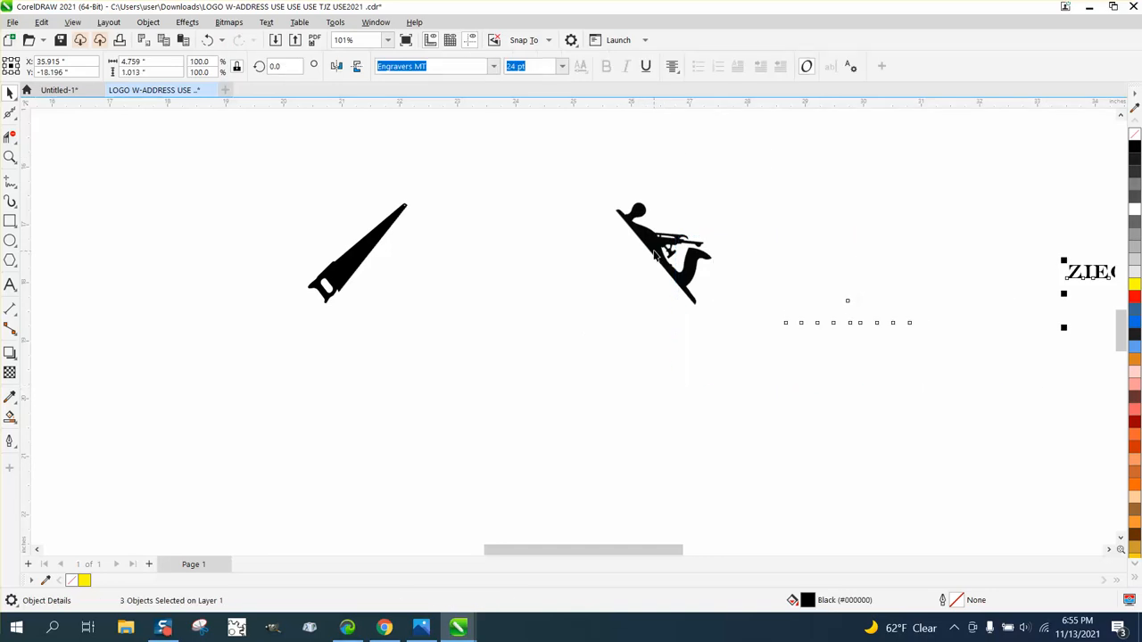
drag(654, 255, 646, 287)
click(208, 41)
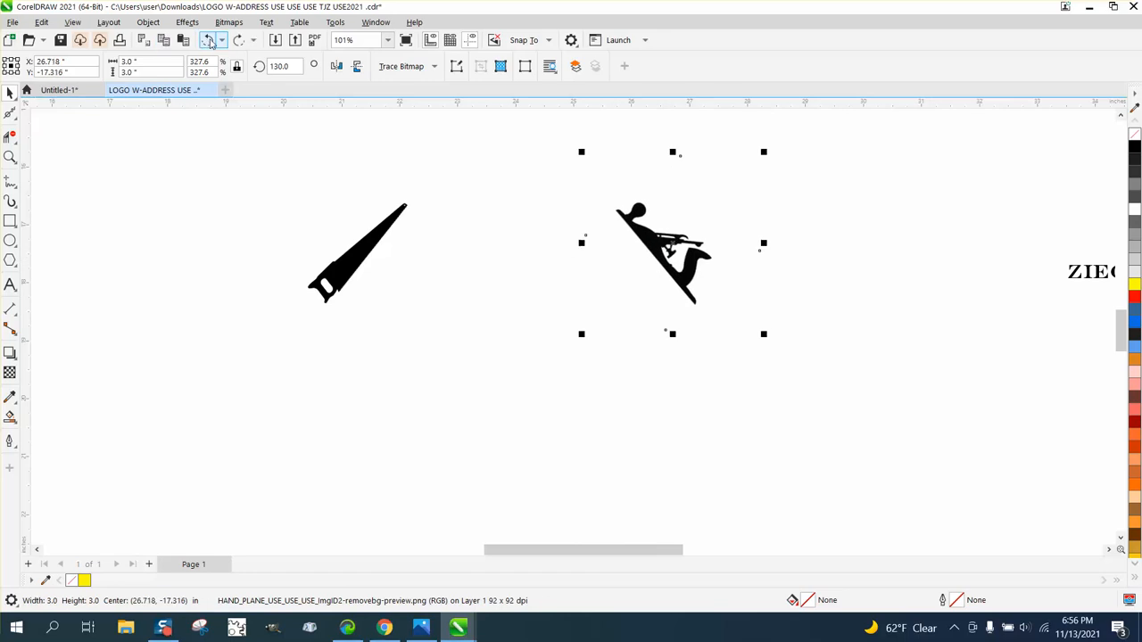
click(209, 41)
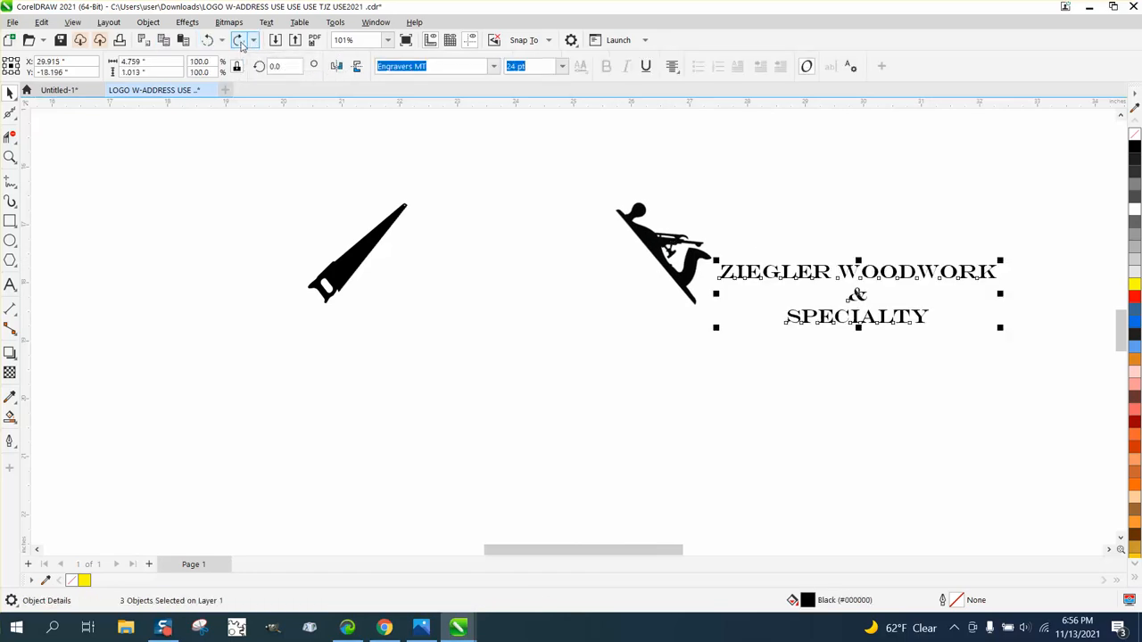
drag(740, 223, 972, 412)
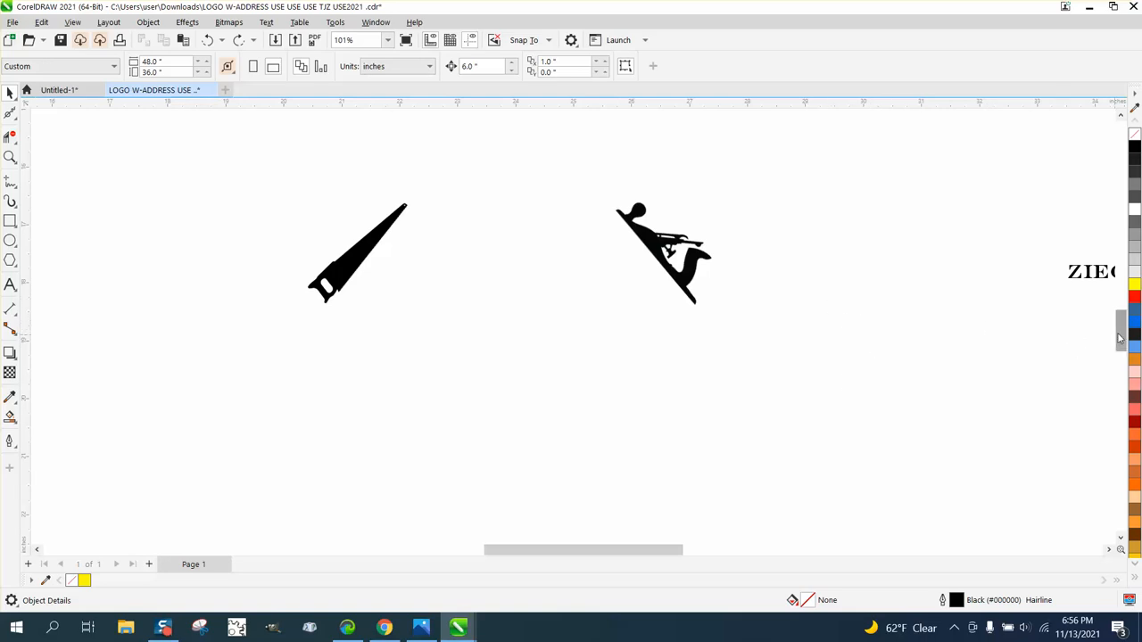
- Trace the hand saw bitmap with a Clipart outline trace, keeping detail 65, smoothing 25 and automatic background removal
click(351, 268)
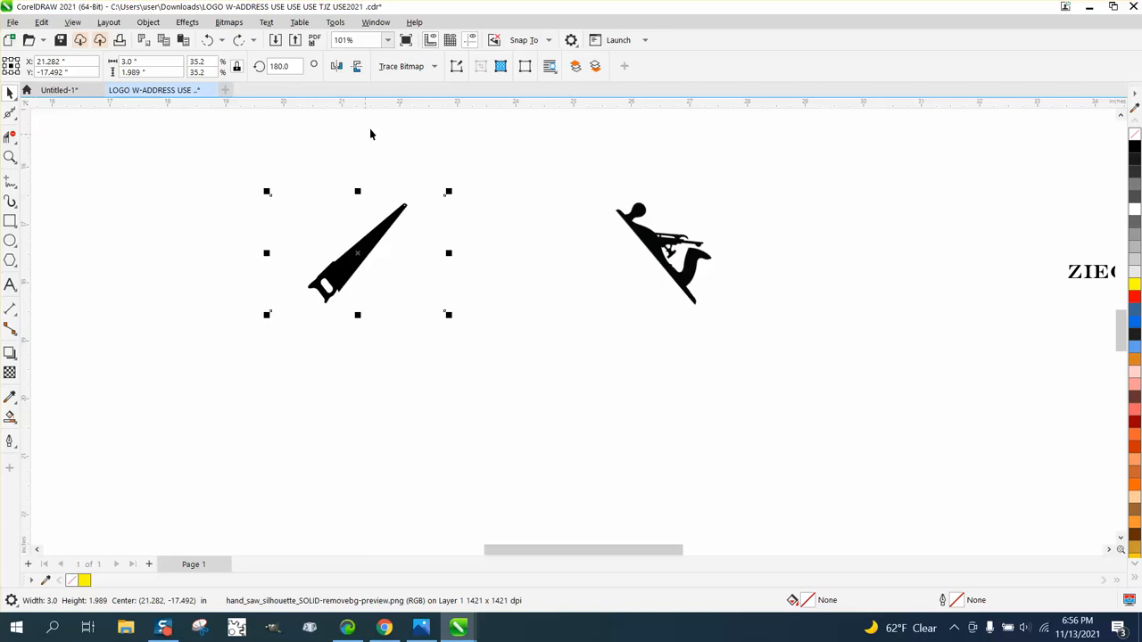
click(435, 69)
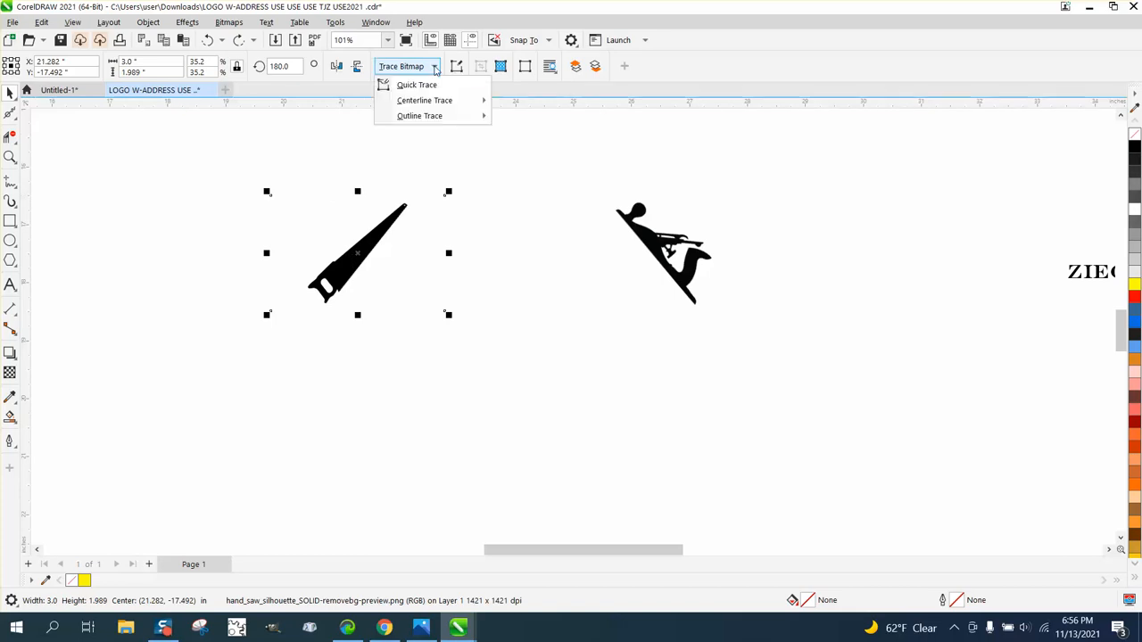
mouse_move(429, 116)
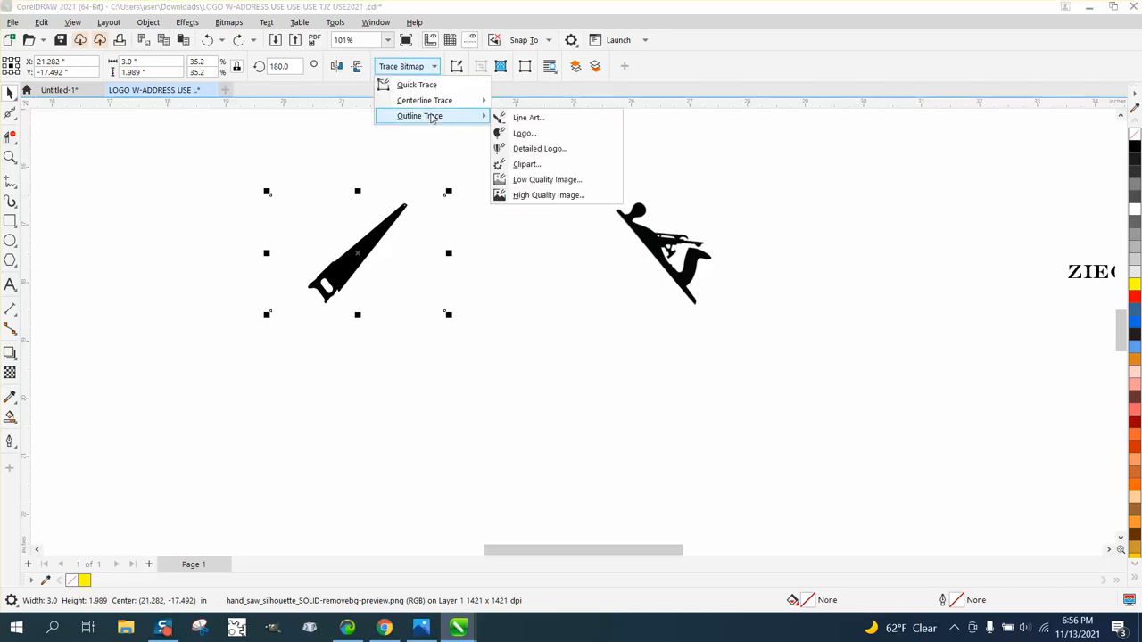
click(528, 165)
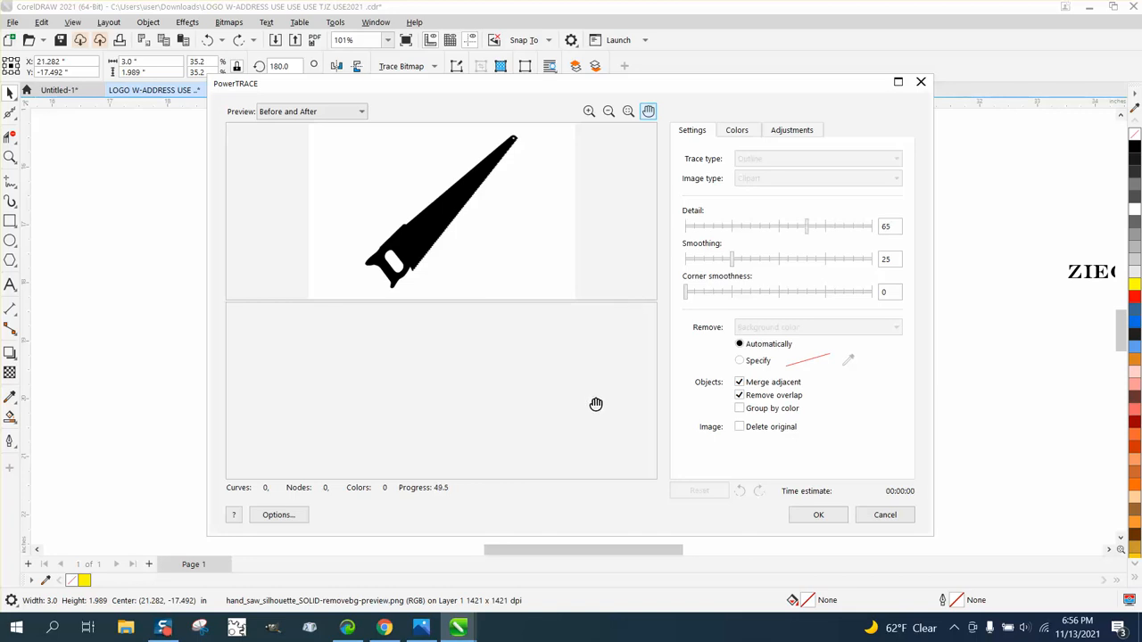
click(814, 514)
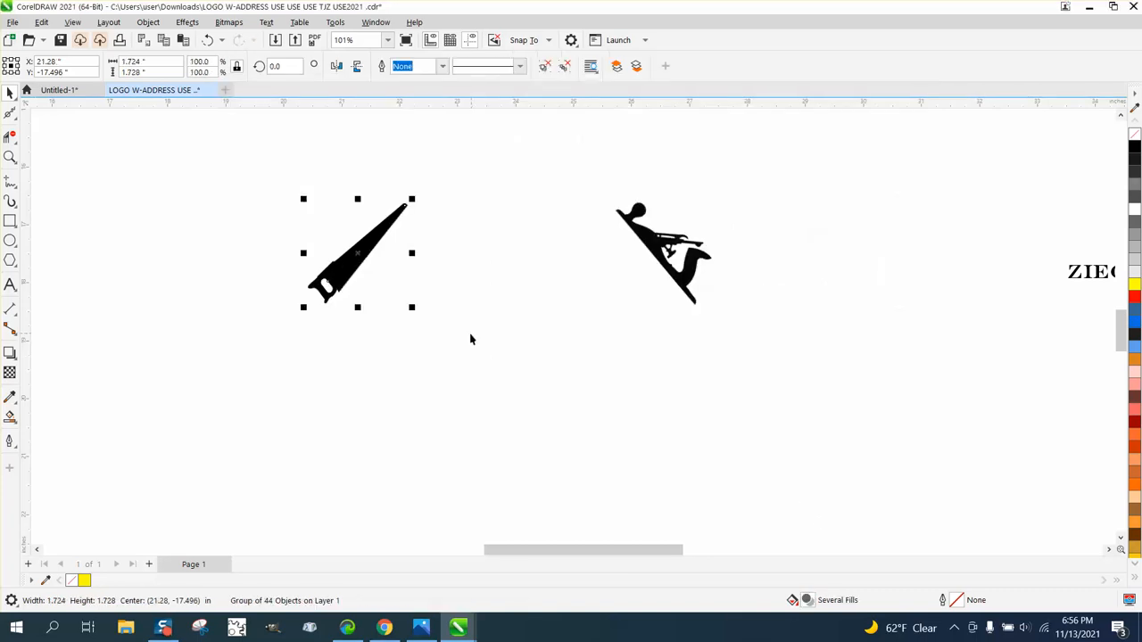
- Nudge the traced saw 6 inches down and delete the original saw bitmap
key(Down)
scroll(428, 314, down, 3)
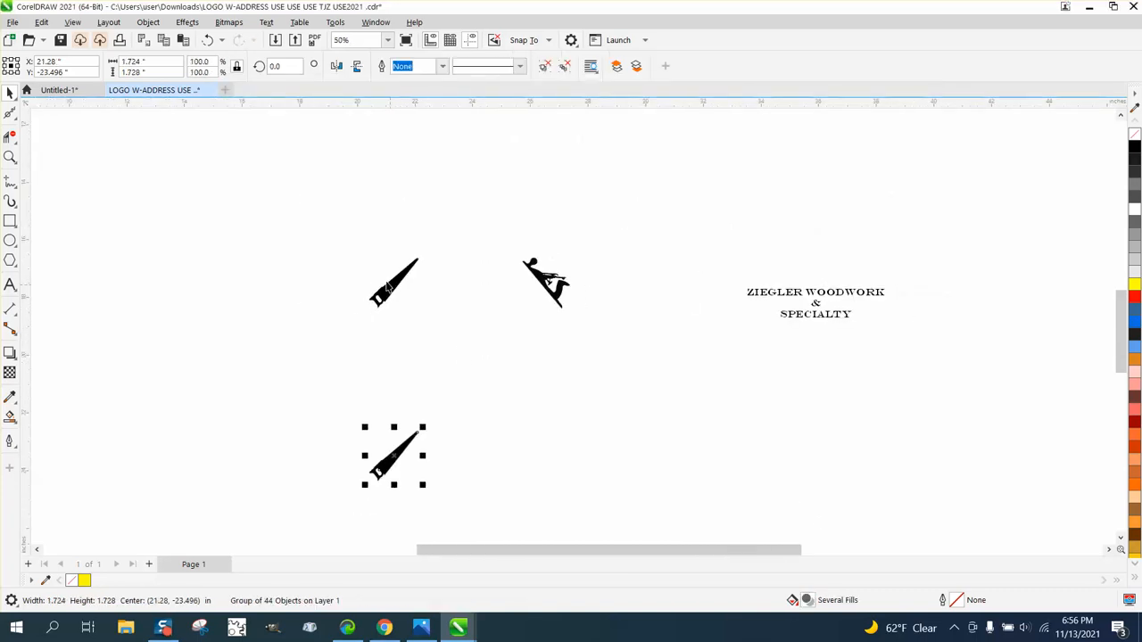
drag(394, 290, 273, 381)
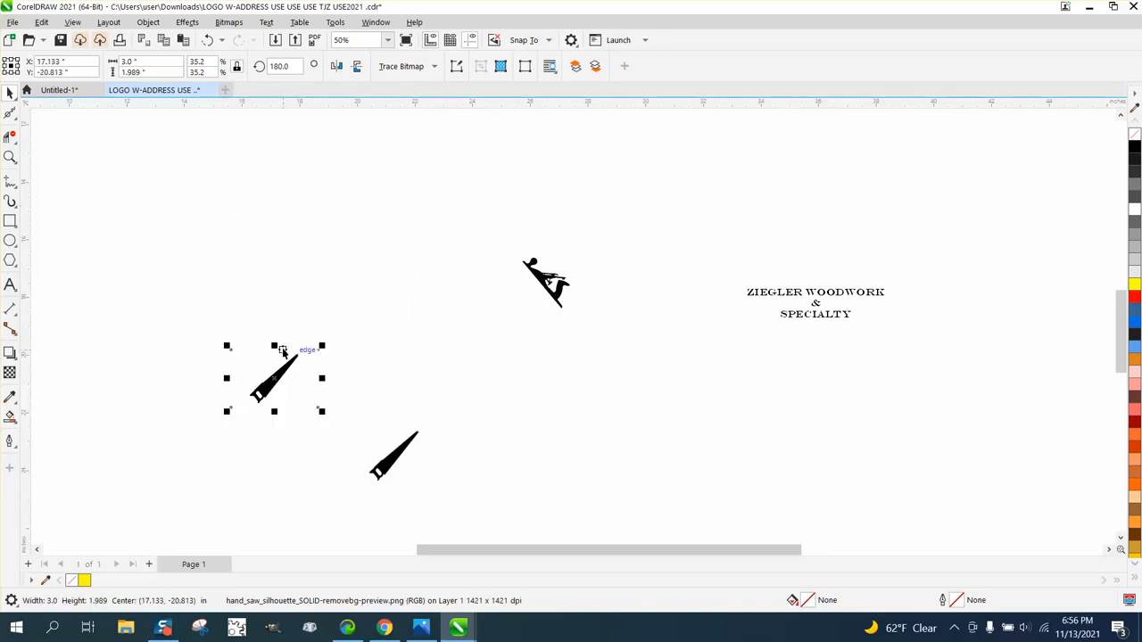
key(Delete)
- Ungroup the traced saw and fill all of its pieces with black
click(10, 157)
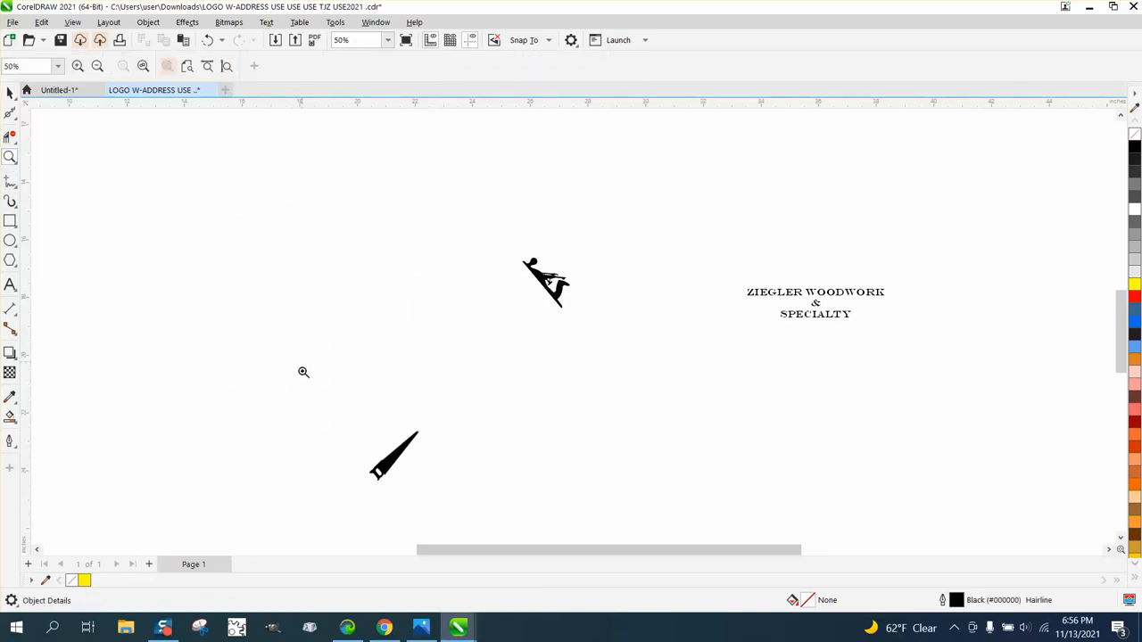
drag(304, 388, 493, 475)
drag(508, 320, 683, 388)
scroll(581, 344, down, 8)
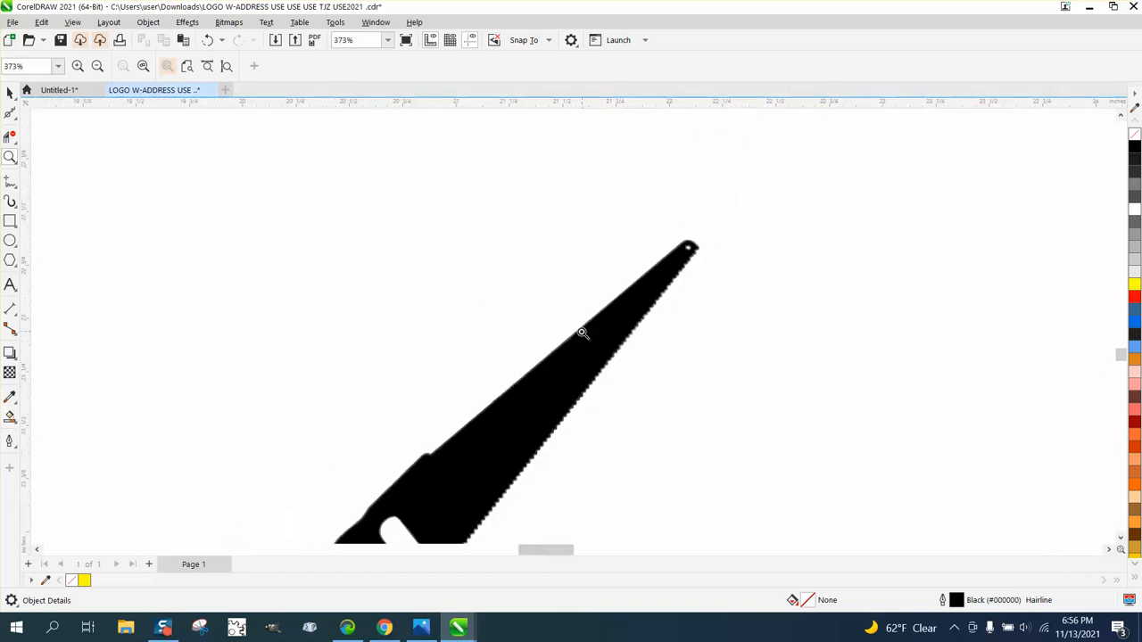
scroll(461, 309, down, 1)
click(10, 93)
scroll(372, 235, up, 2)
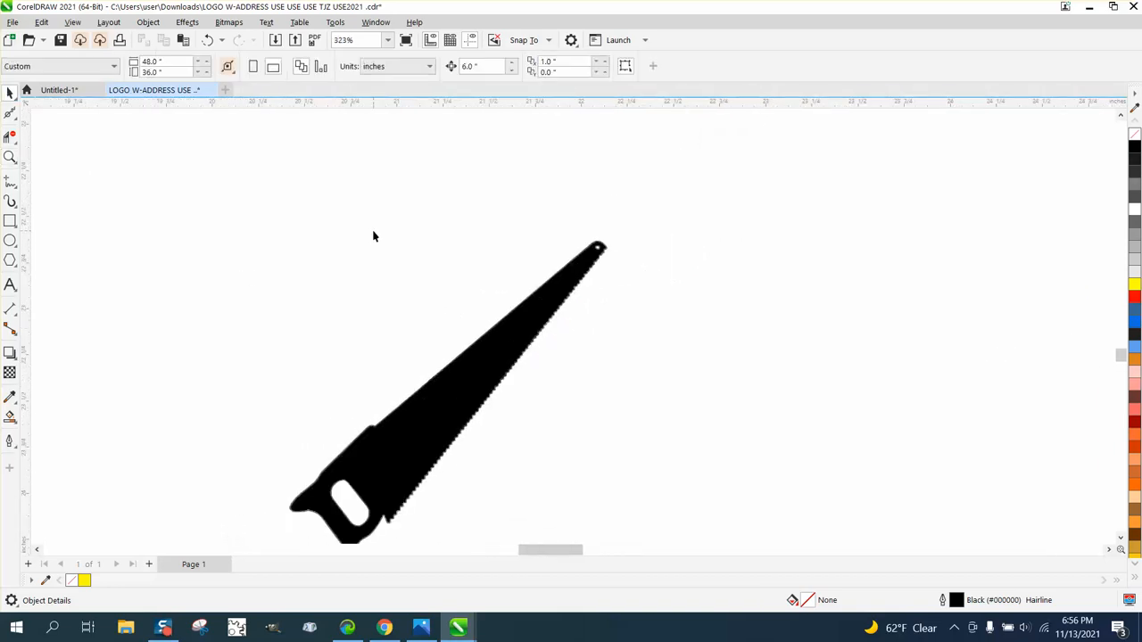
scroll(343, 223, down, 2)
drag(287, 292, 674, 482)
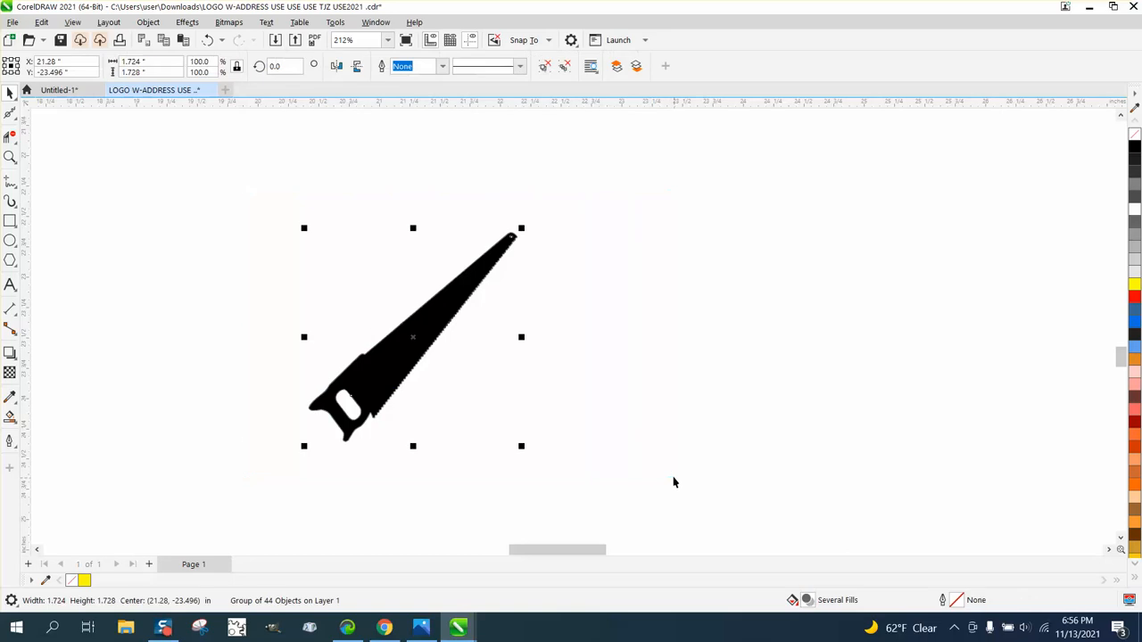
click(148, 22)
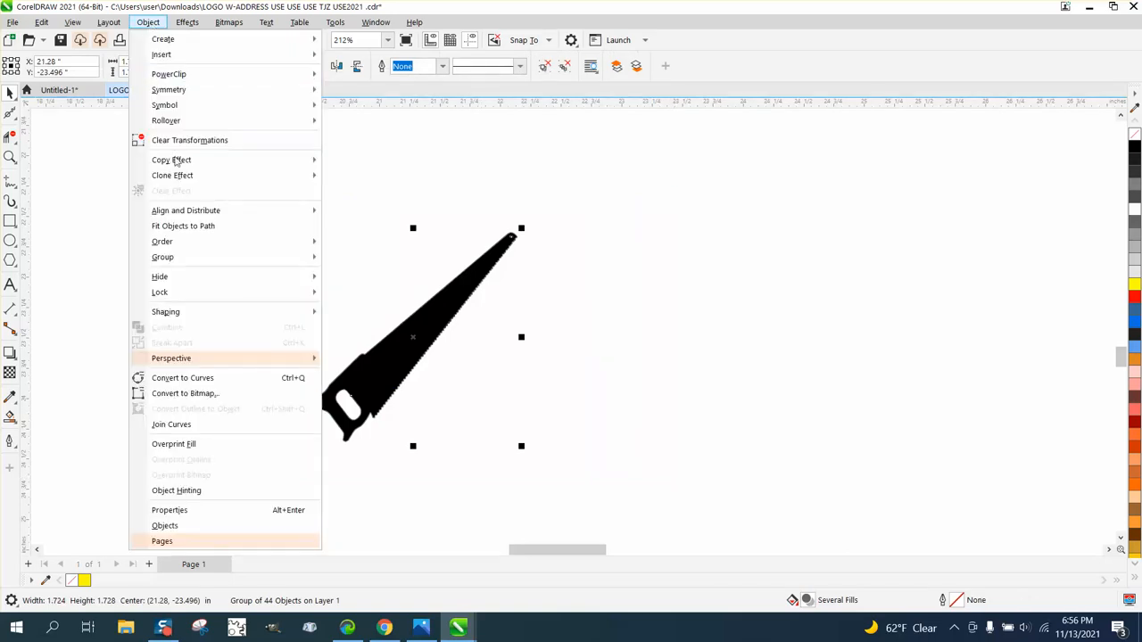
mouse_move(179, 258)
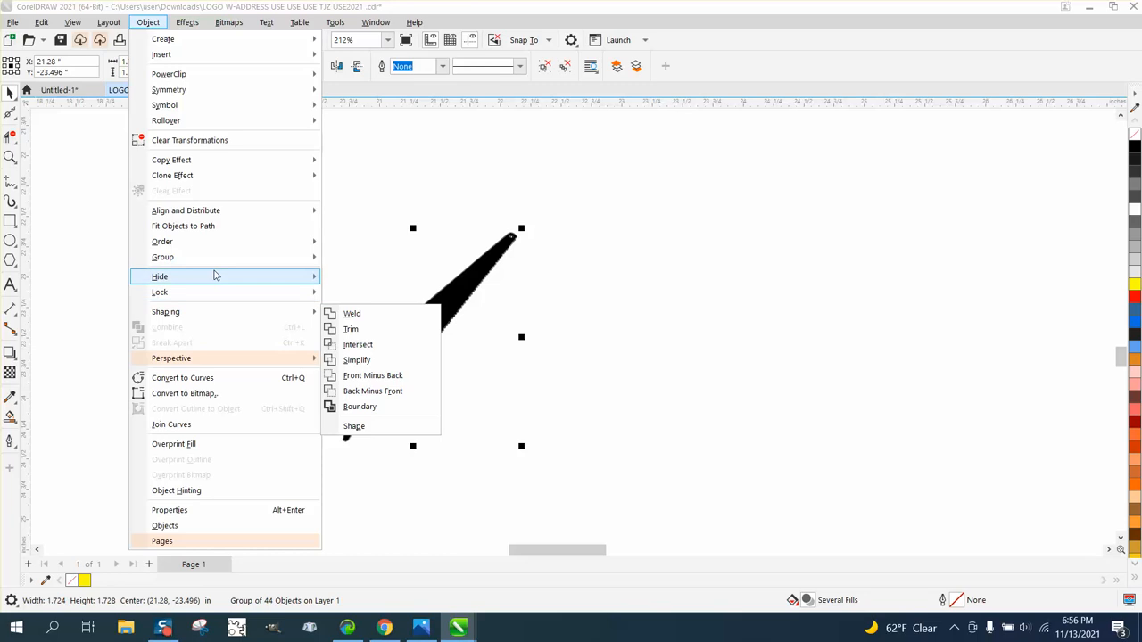
click(357, 272)
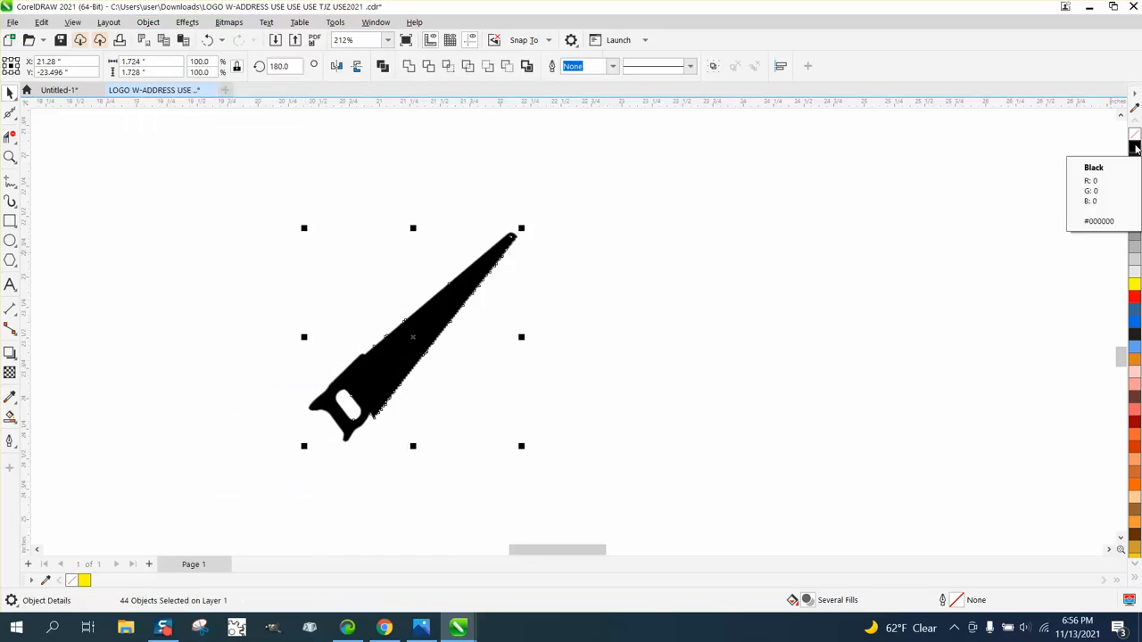
click(1135, 147)
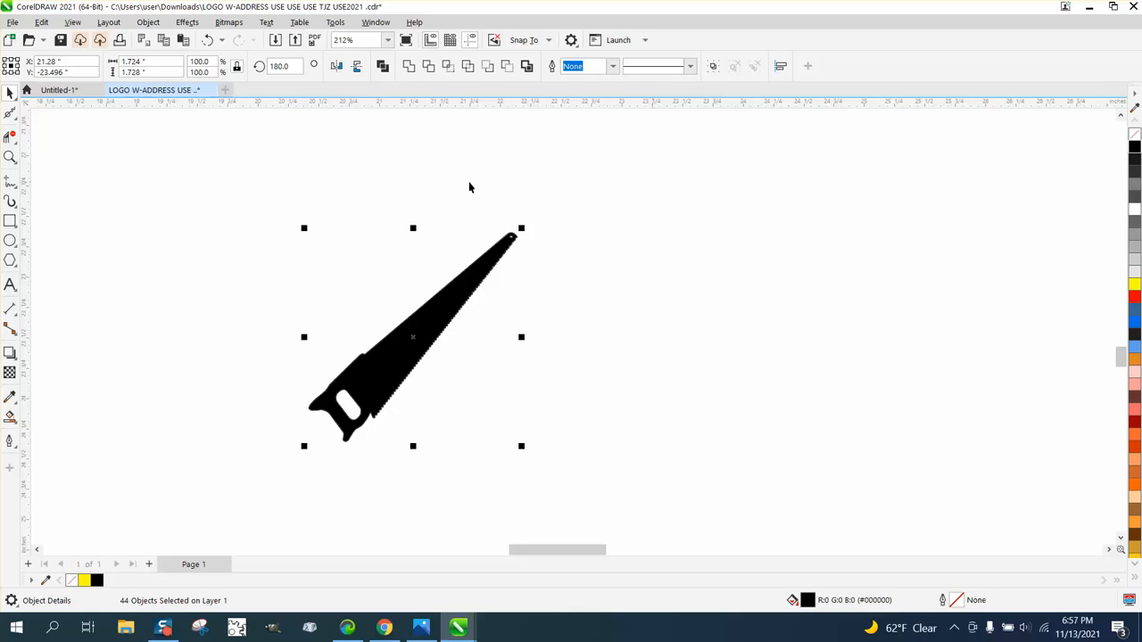
- Combine all of the black saw pieces into a single curve and inspect the blade's tip and teeth up close
click(148, 21)
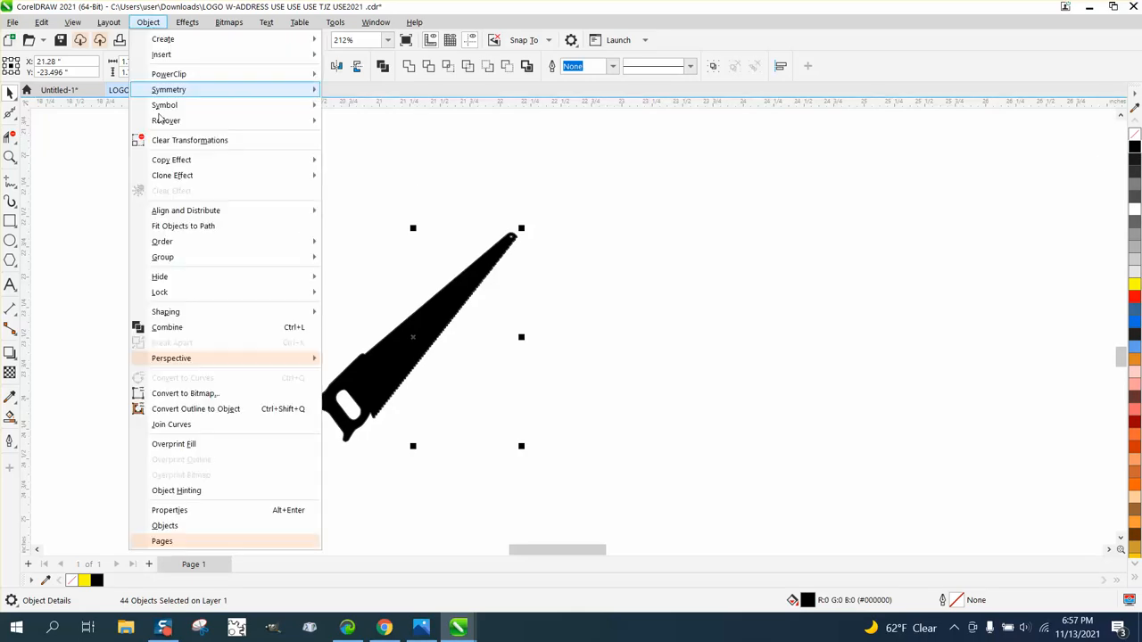
click(199, 334)
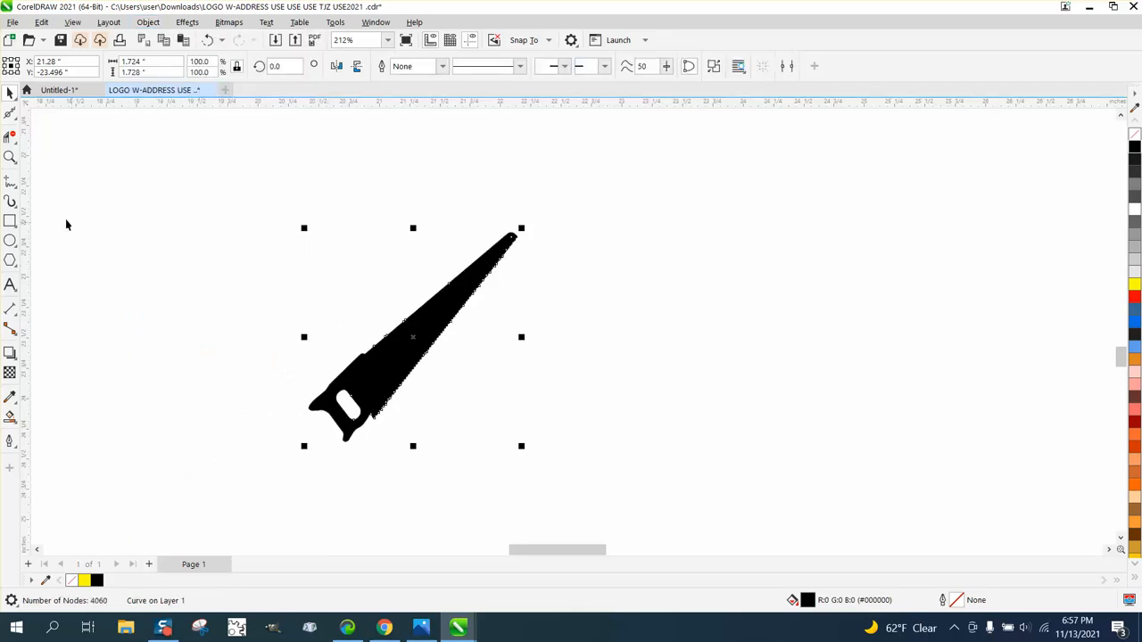
click(10, 157)
drag(502, 222, 540, 252)
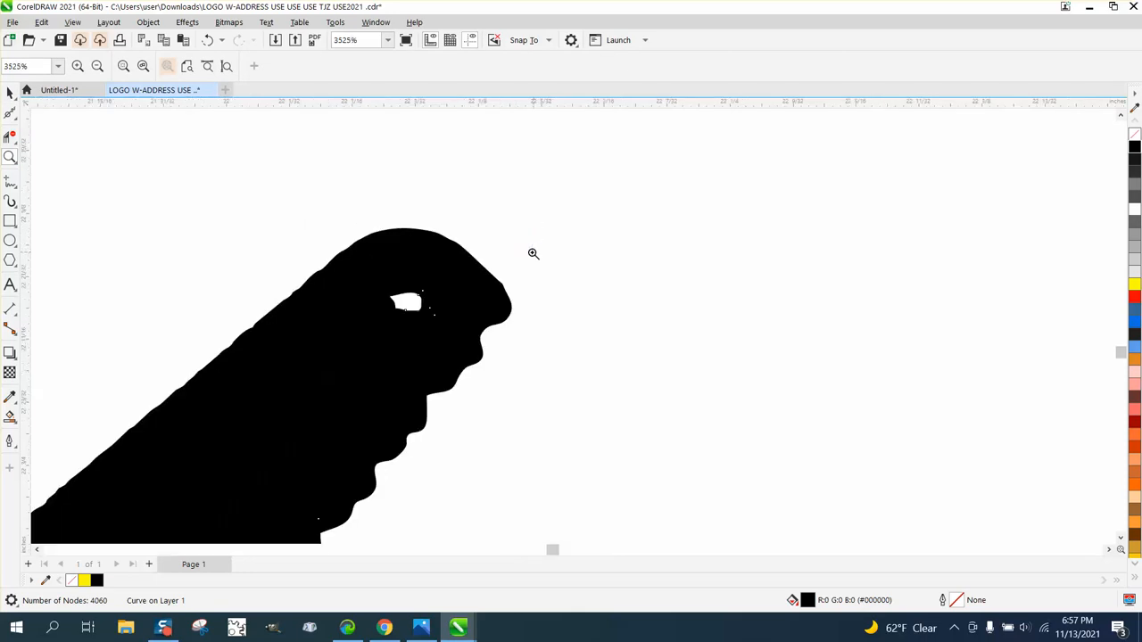
scroll(533, 253, down, 5)
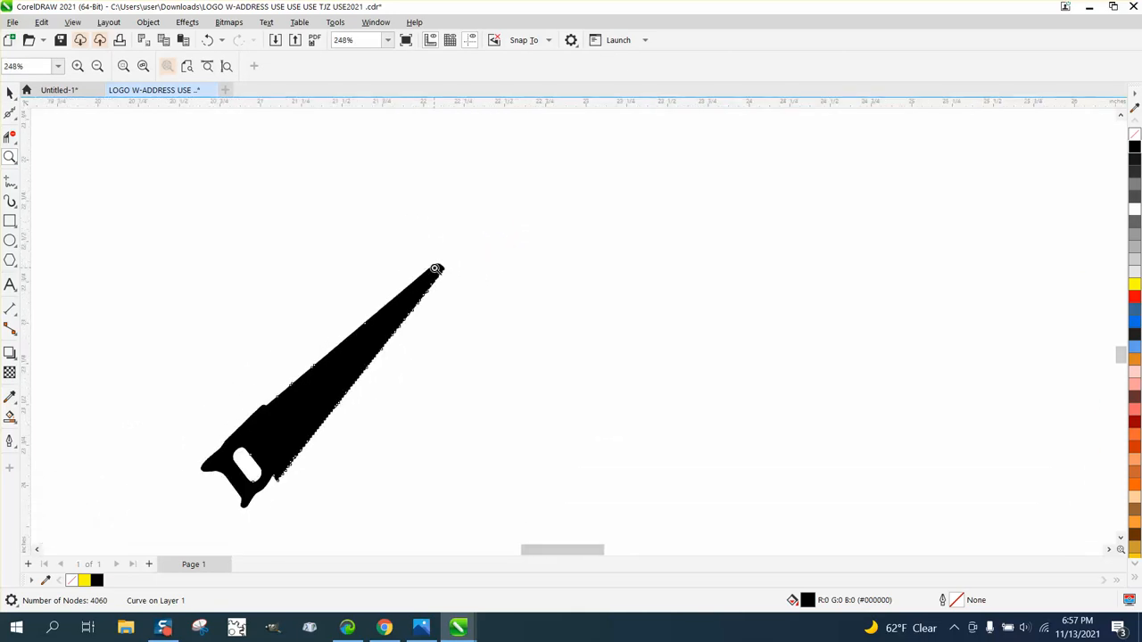
click(10, 157)
drag(319, 260, 566, 367)
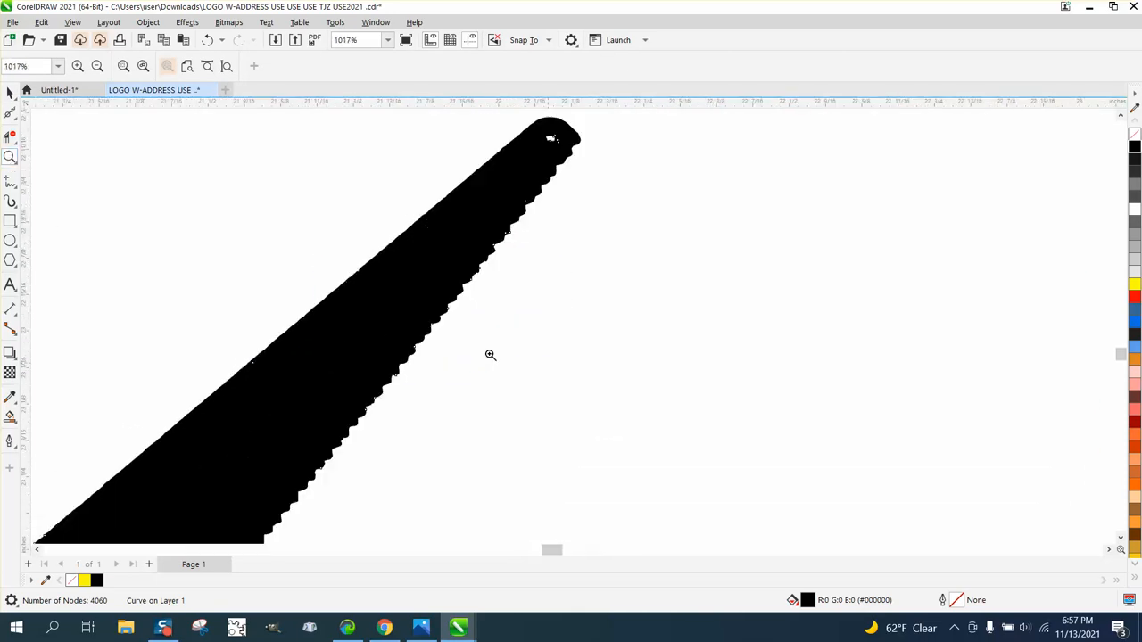
- Try smoothing all nodes of the combined saw curve with a curve smoothness of 20, and undo the smoothing
click(11, 115)
click(16, 121)
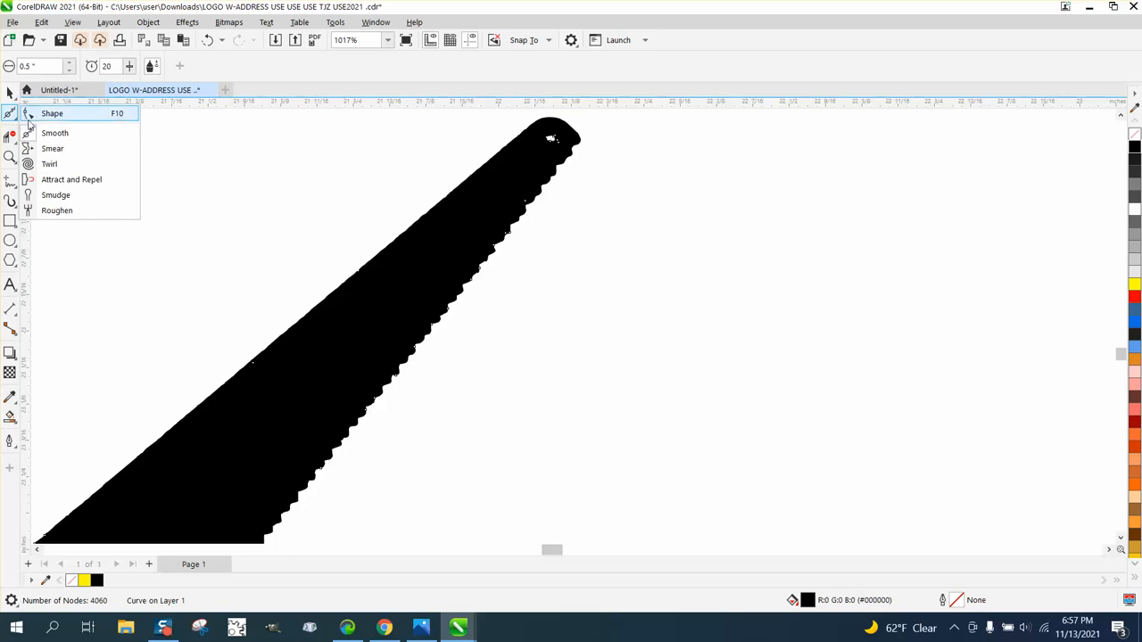
click(53, 120)
scroll(436, 275, down, 3)
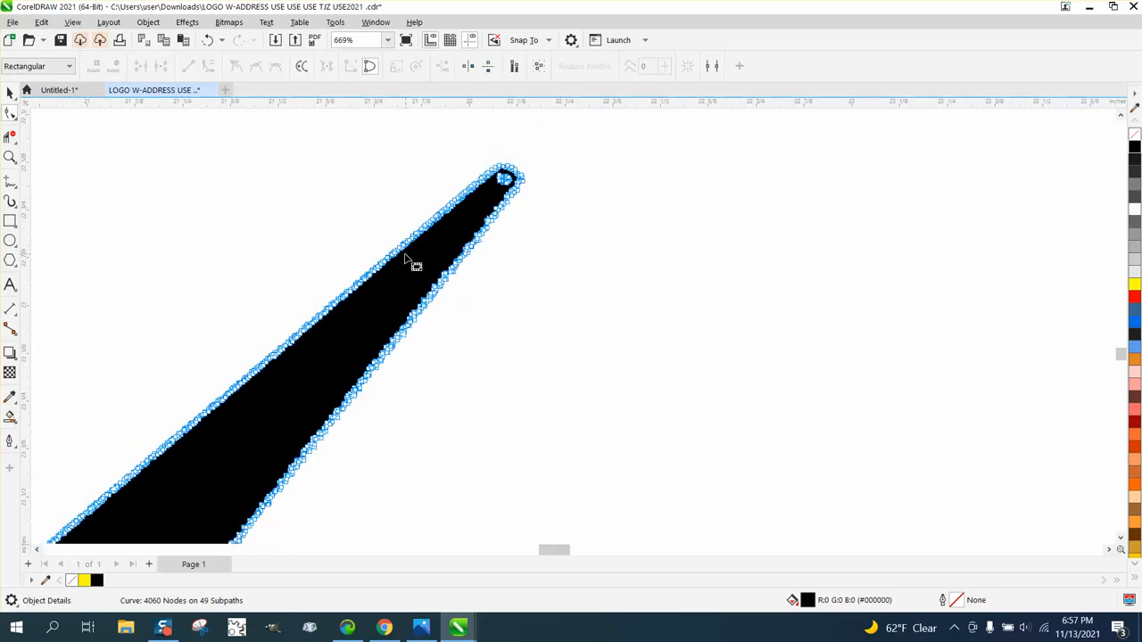
scroll(374, 262, down, 1)
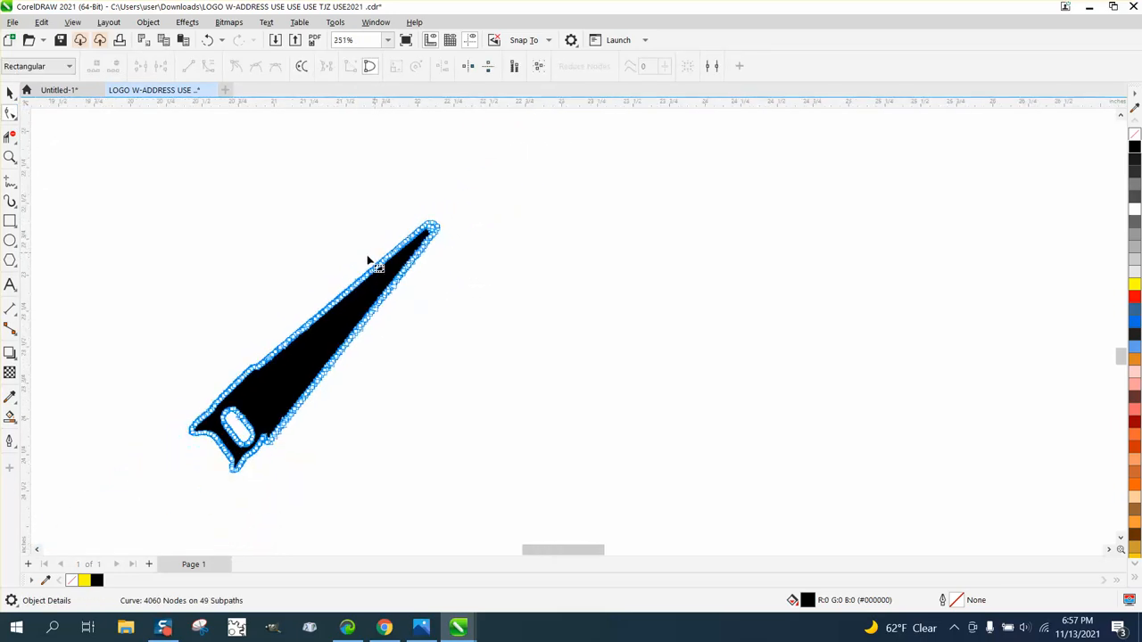
drag(129, 189, 597, 513)
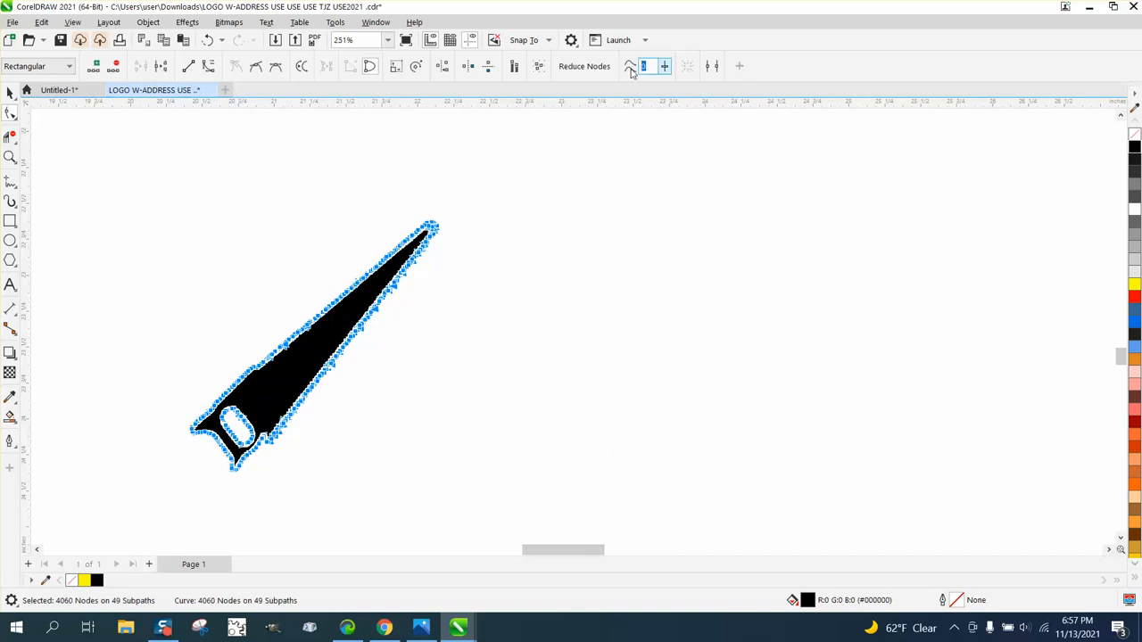
text(20)
key(Return)
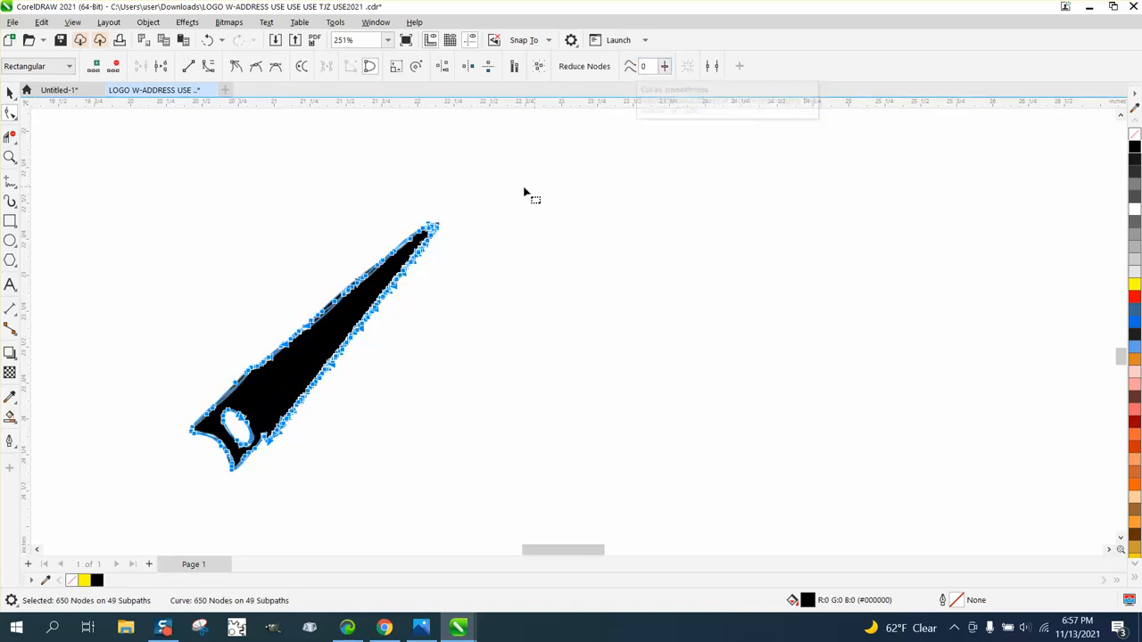
click(11, 156)
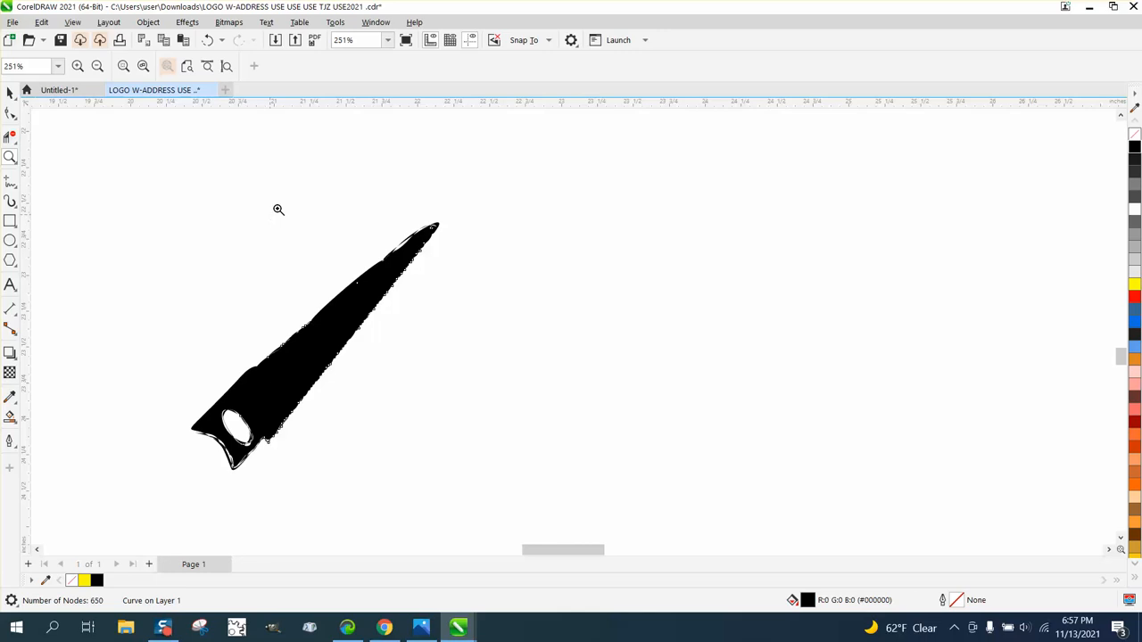
click(207, 39)
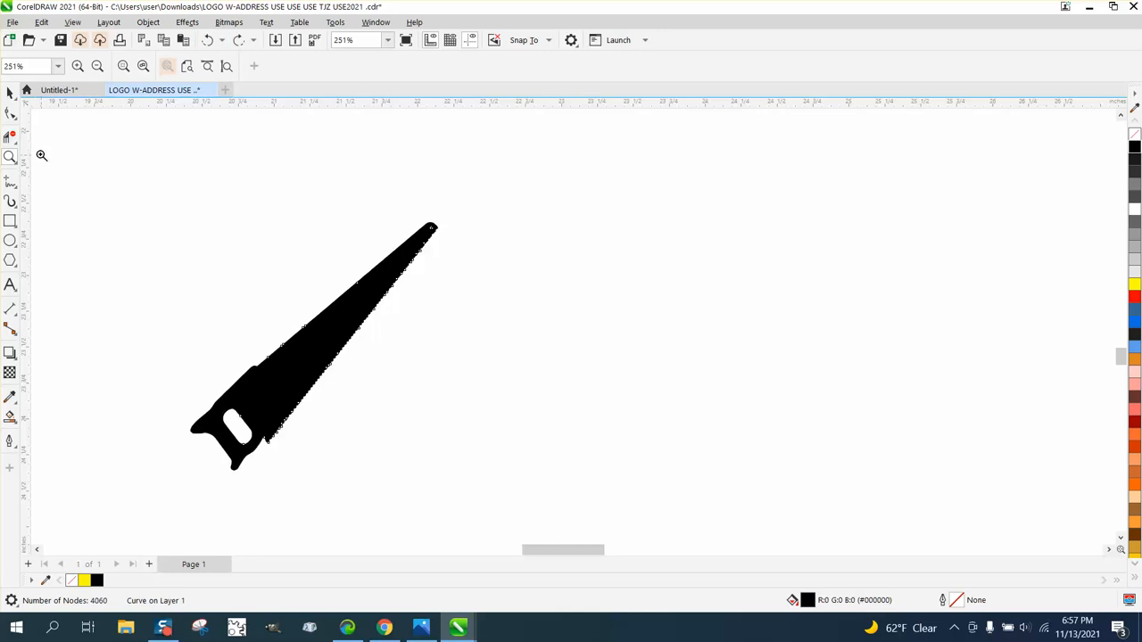
- Draw a rectangle about 2.71 by 2.14 inches around the whole saw
click(10, 93)
scroll(273, 234, down, 1)
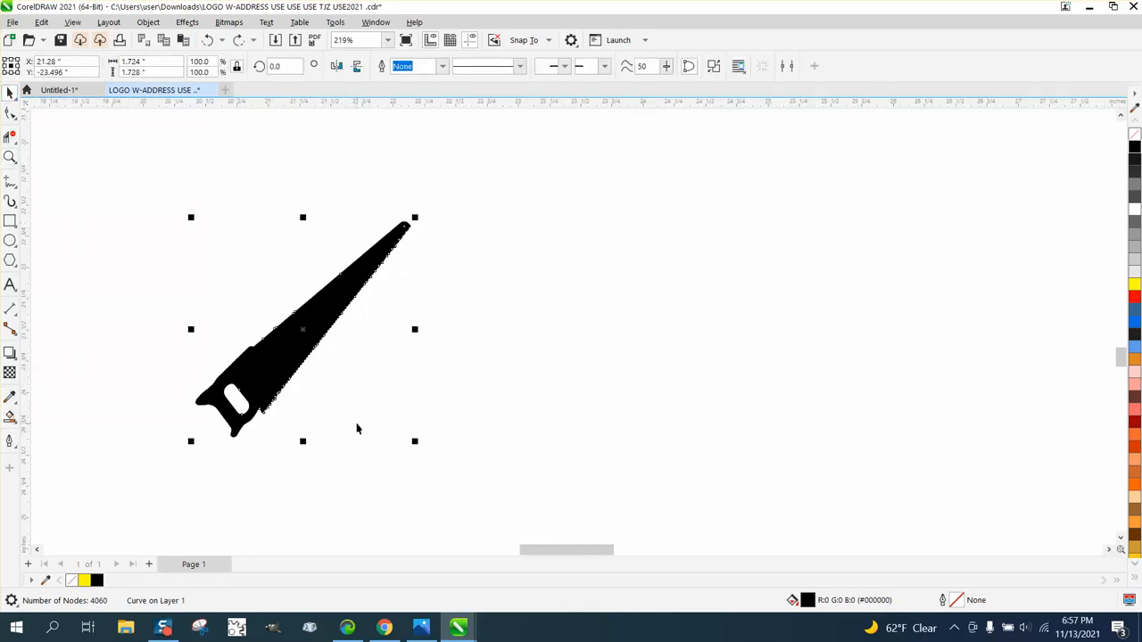
click(10, 220)
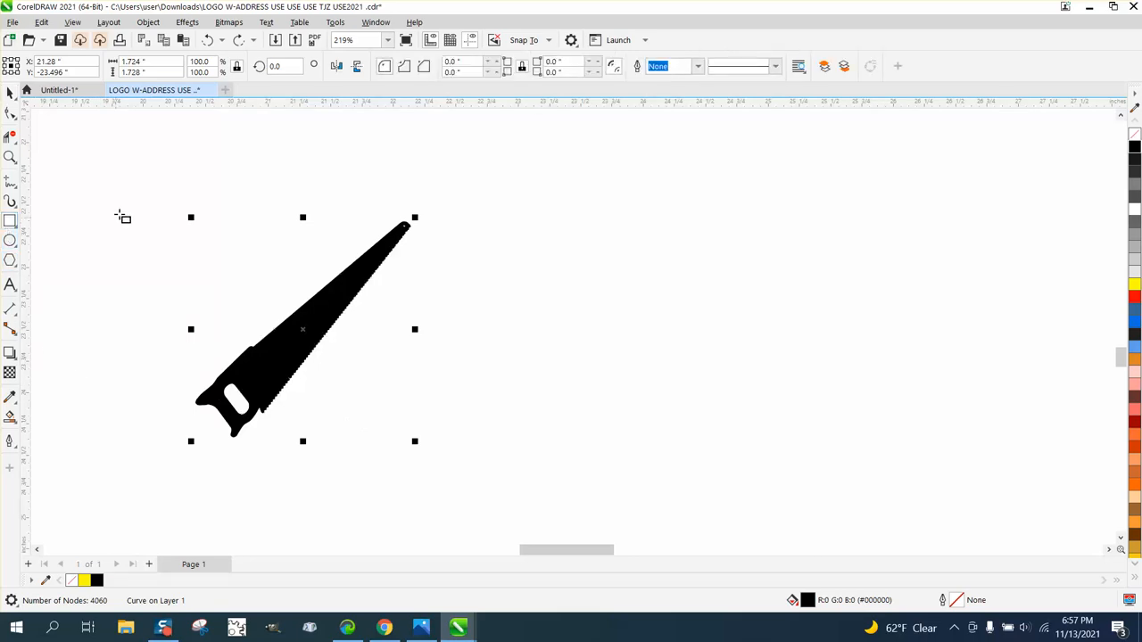
drag(148, 193, 487, 460)
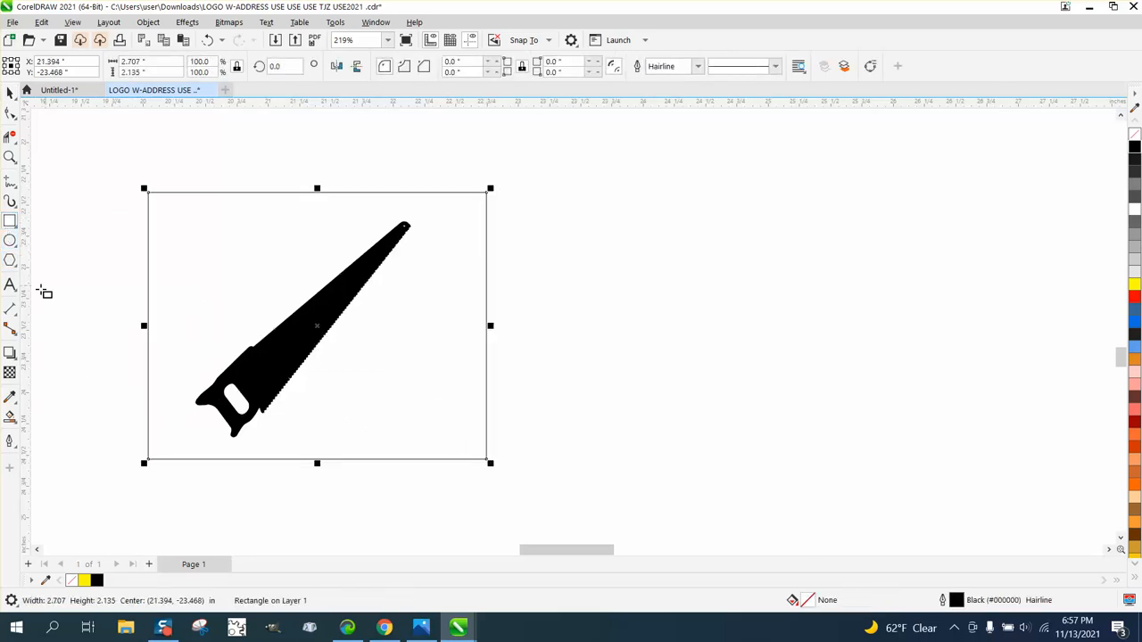
- Create a grey Smart Fill shape from the saw's handle opening and nudge it 6 inches right
click(10, 413)
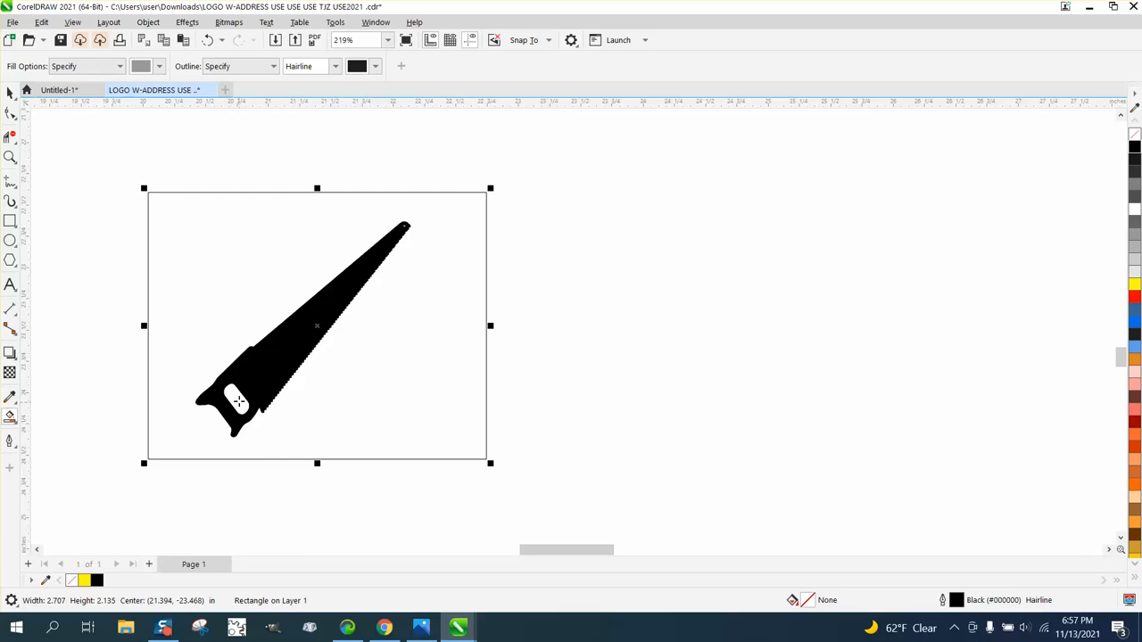
click(232, 407)
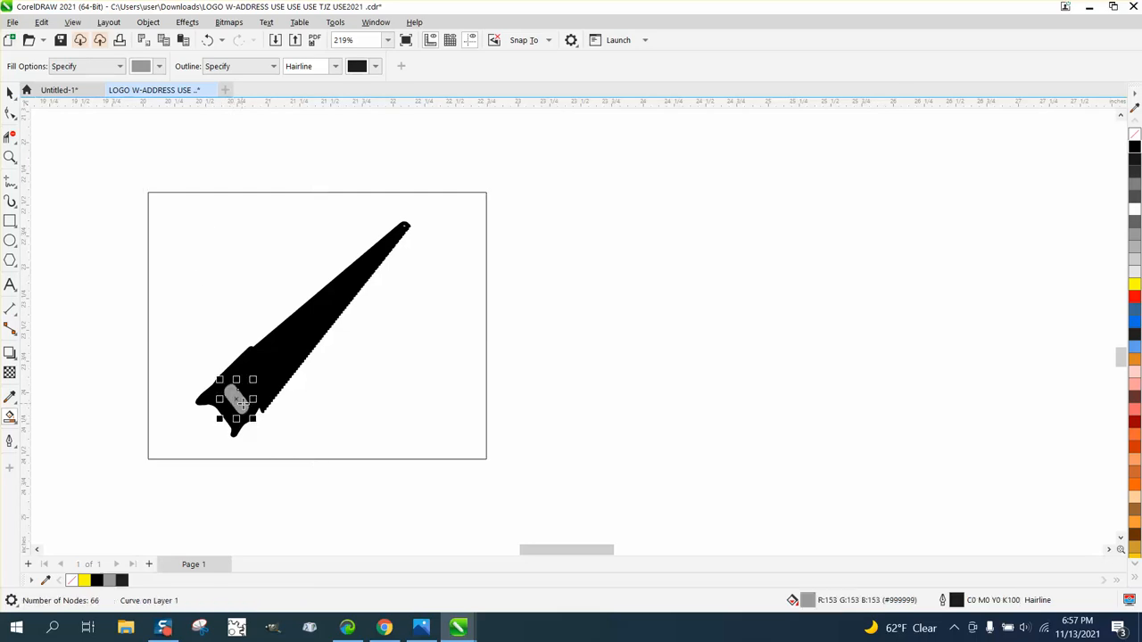
key(Right)
- Smart-fill the area around the saw inside the rectangle as an unfilled, black-outlined shape nudged 6 inches right
click(396, 319)
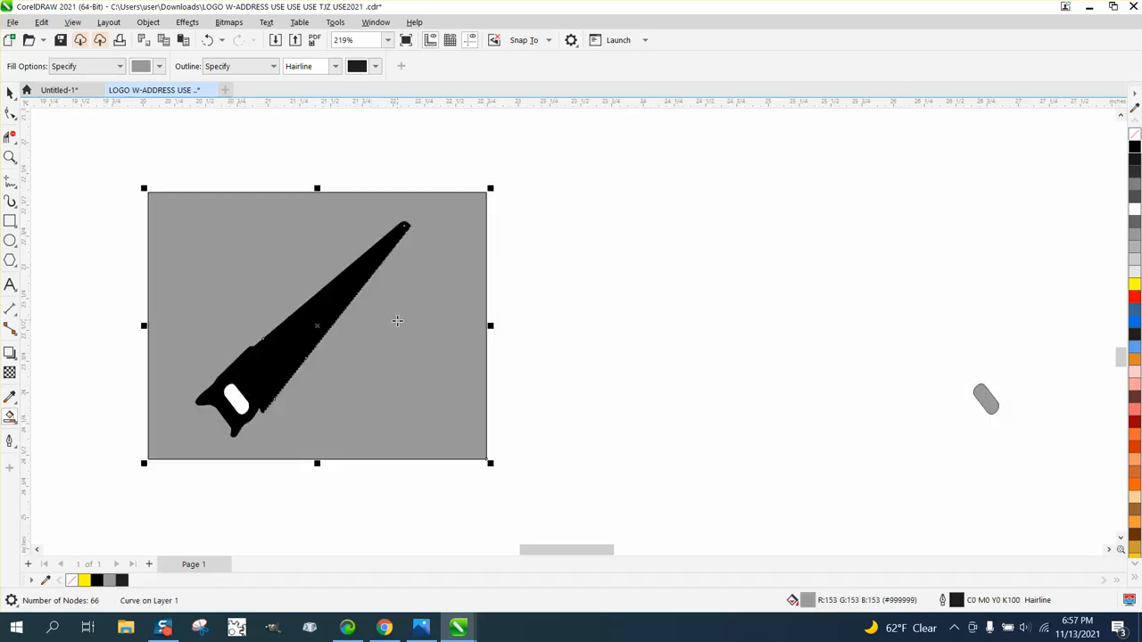
key(Right)
scroll(269, 319, down, 2)
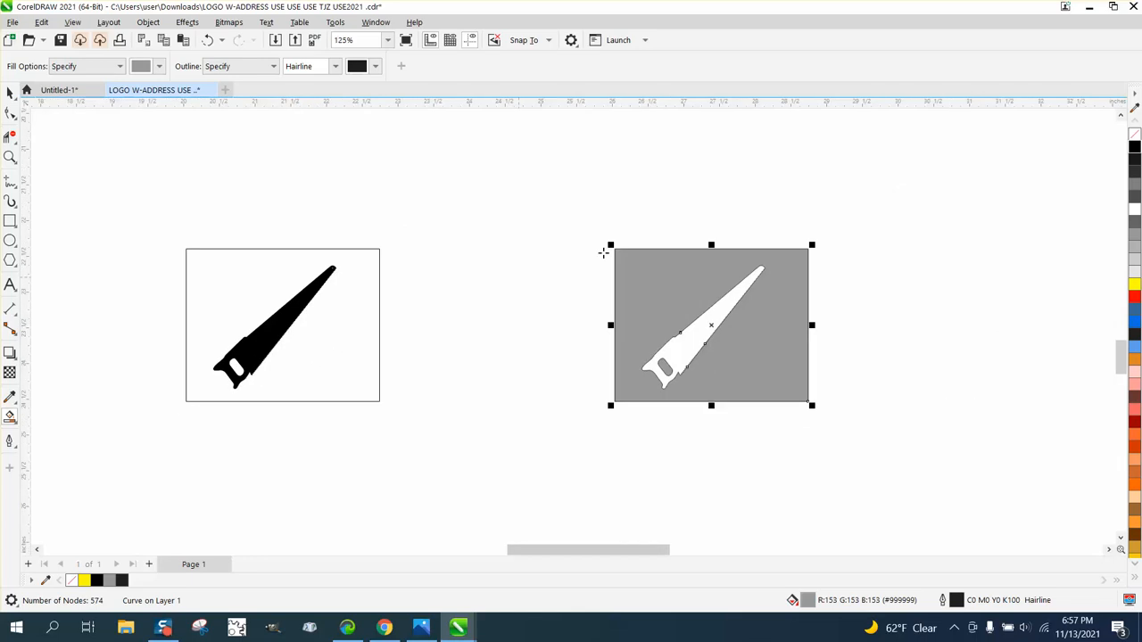
click(1134, 134)
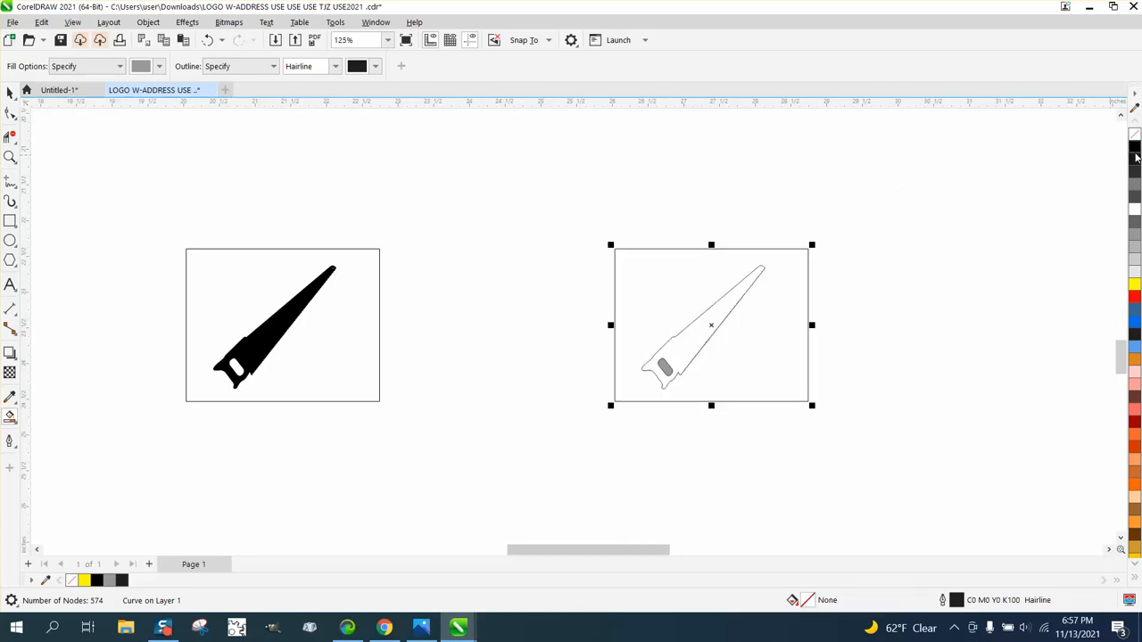
right_click(1135, 152)
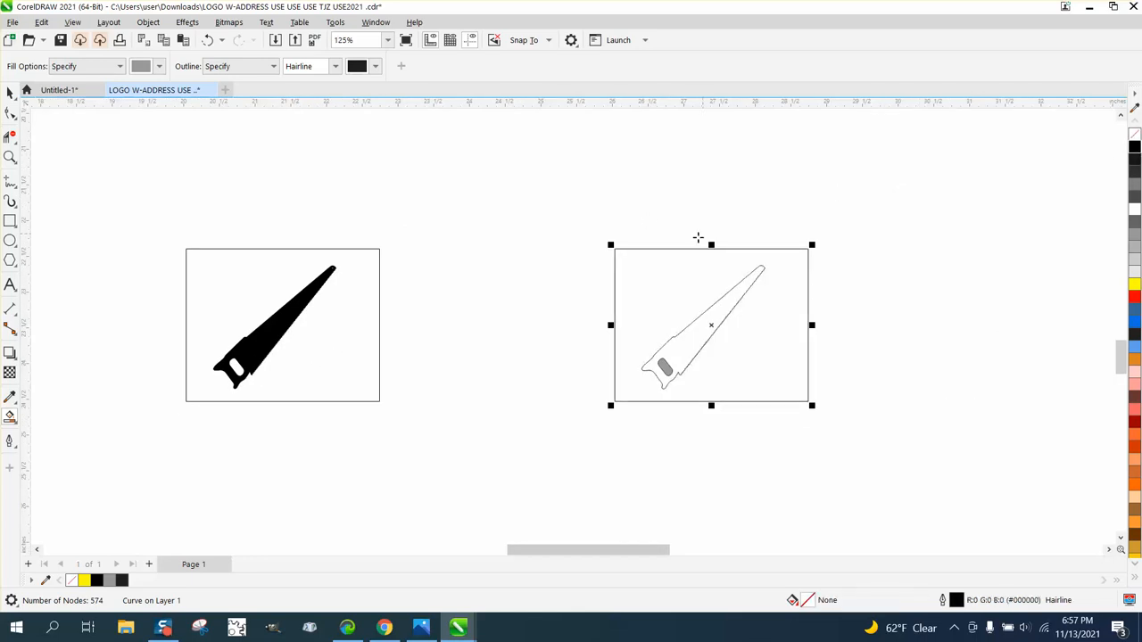
click(657, 197)
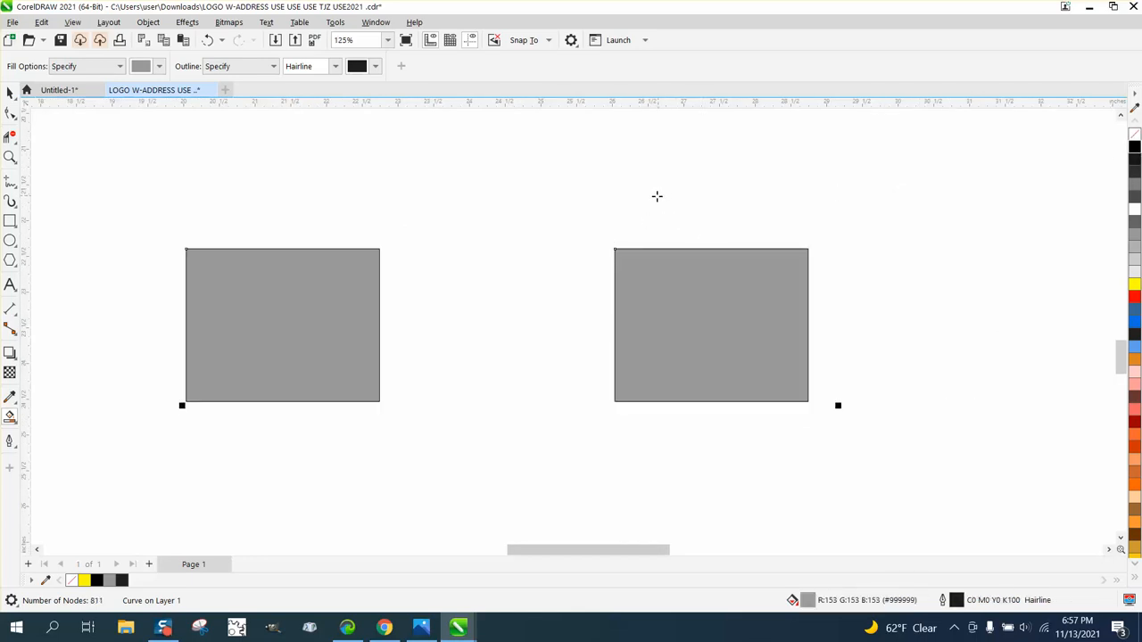
click(207, 40)
click(11, 93)
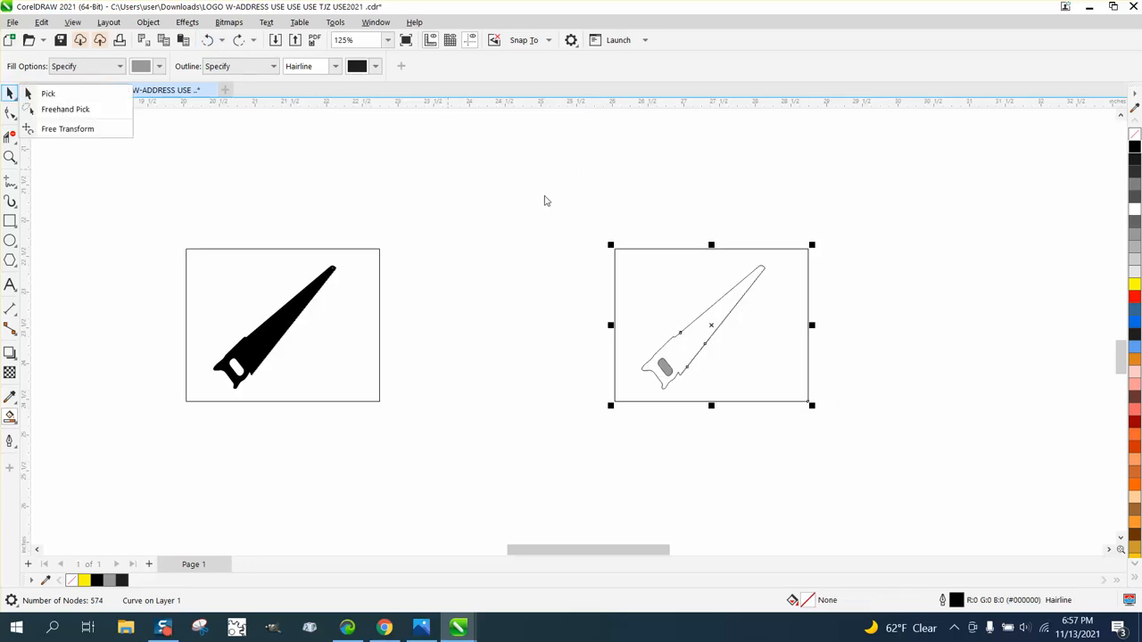
click(581, 256)
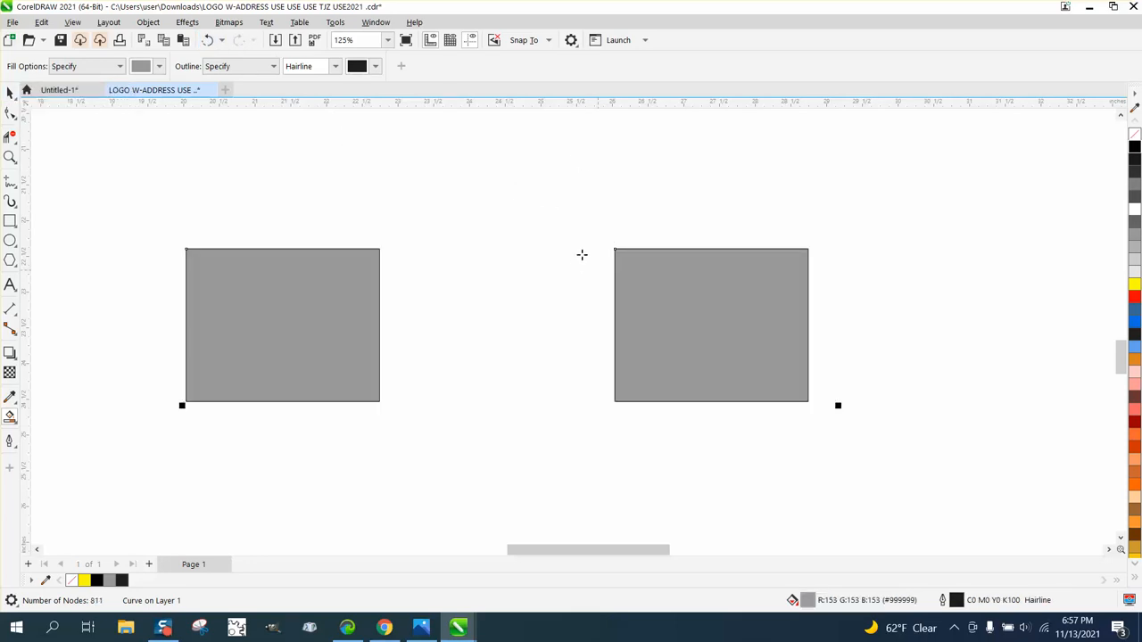
click(207, 41)
- Try to delete the rectangular frame around the new saw outline without breaking the curve apart, and undo the deletion
click(11, 93)
drag(595, 199, 861, 463)
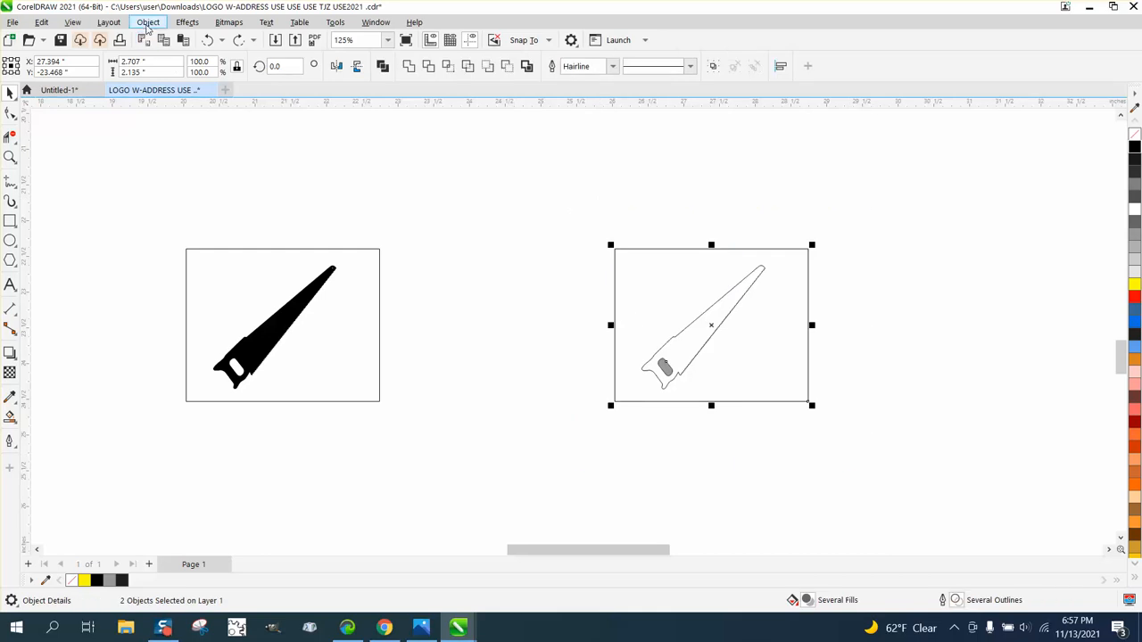
click(148, 21)
mouse_move(191, 260)
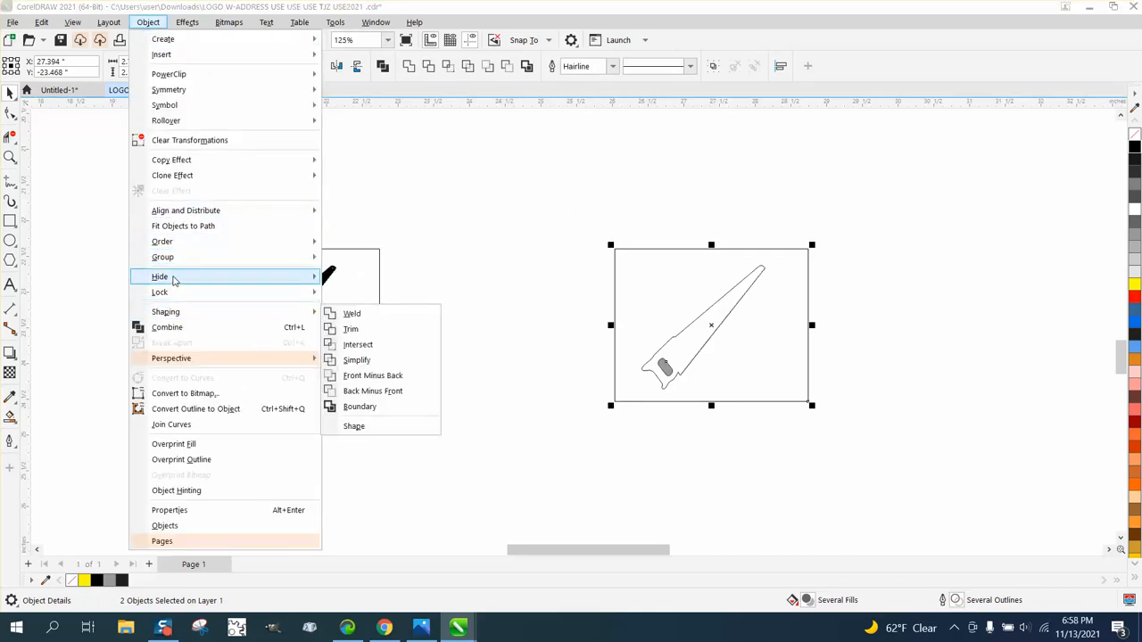
drag(576, 207, 915, 459)
click(148, 22)
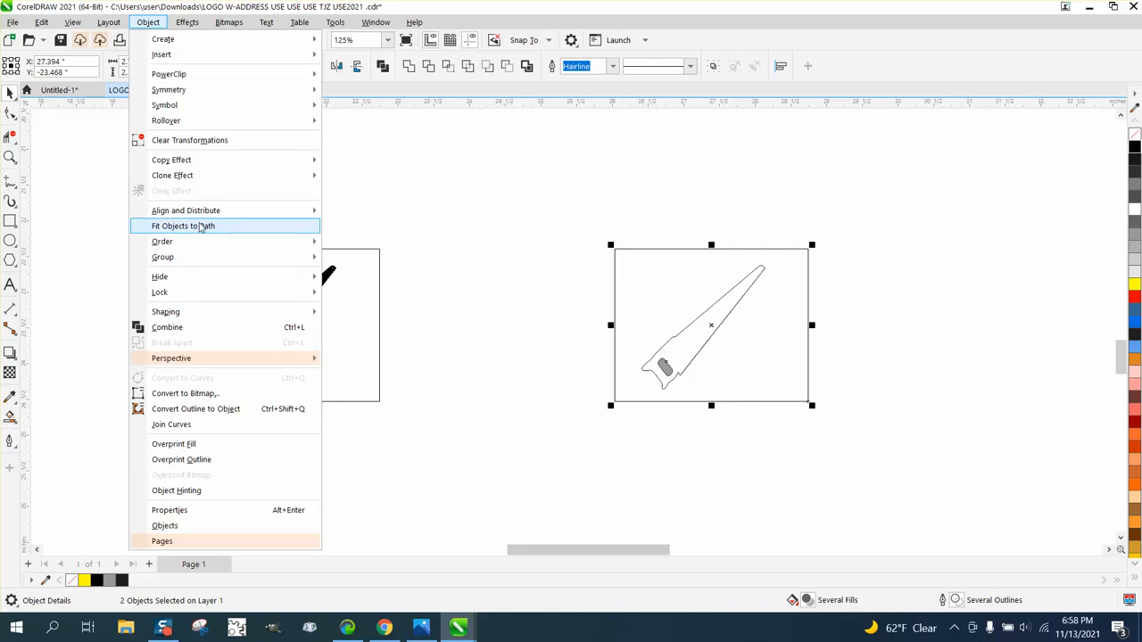
mouse_move(181, 352)
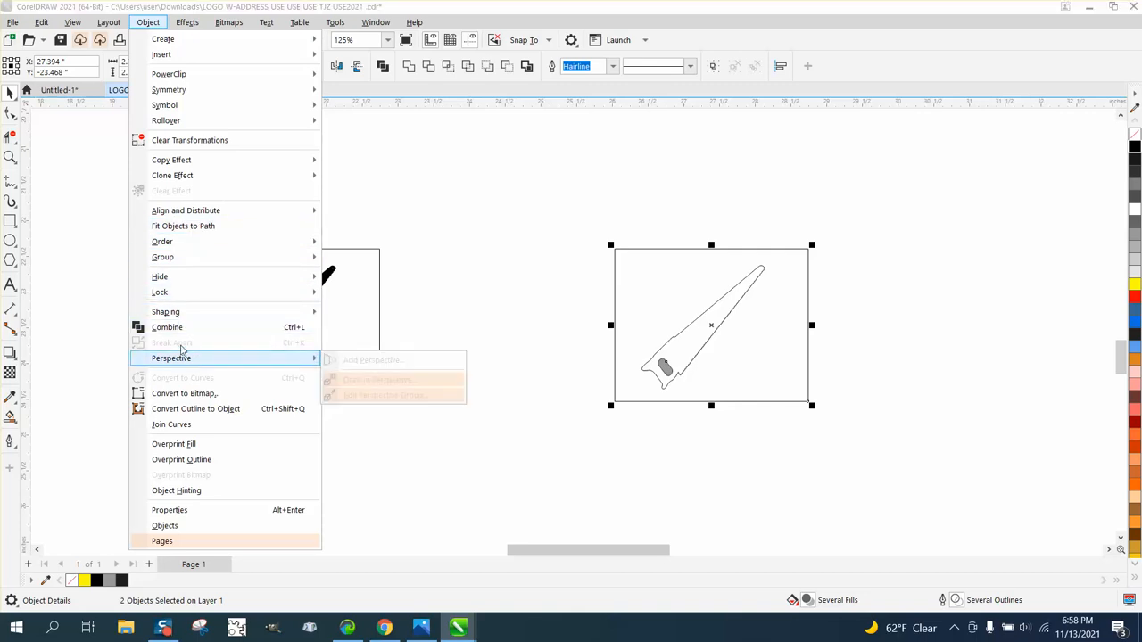
click(627, 269)
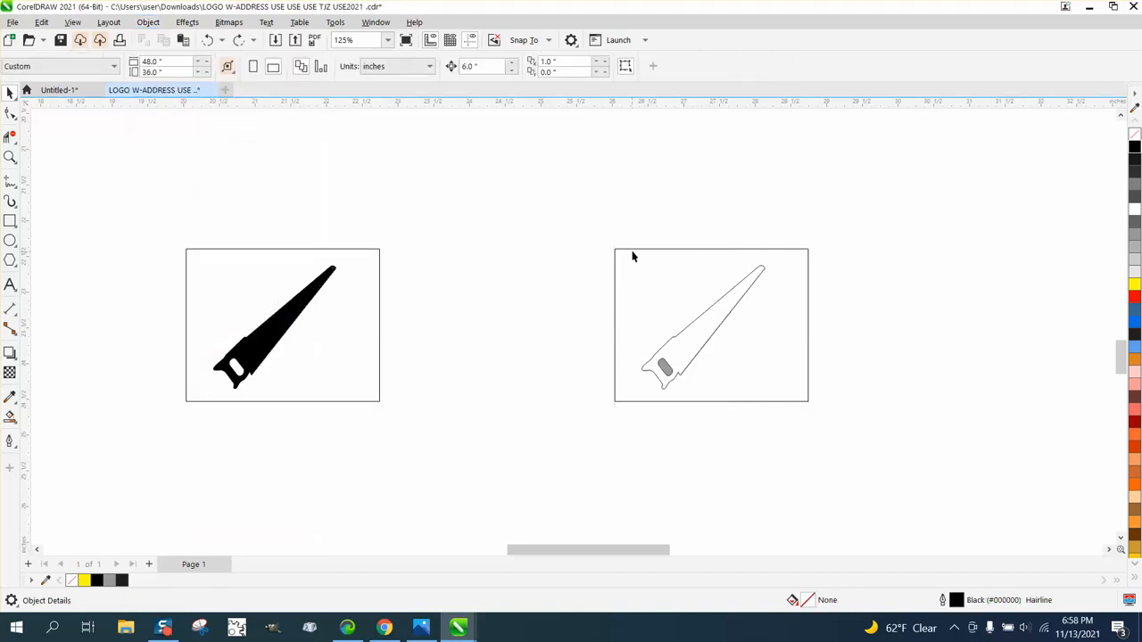
click(633, 250)
key(Delete)
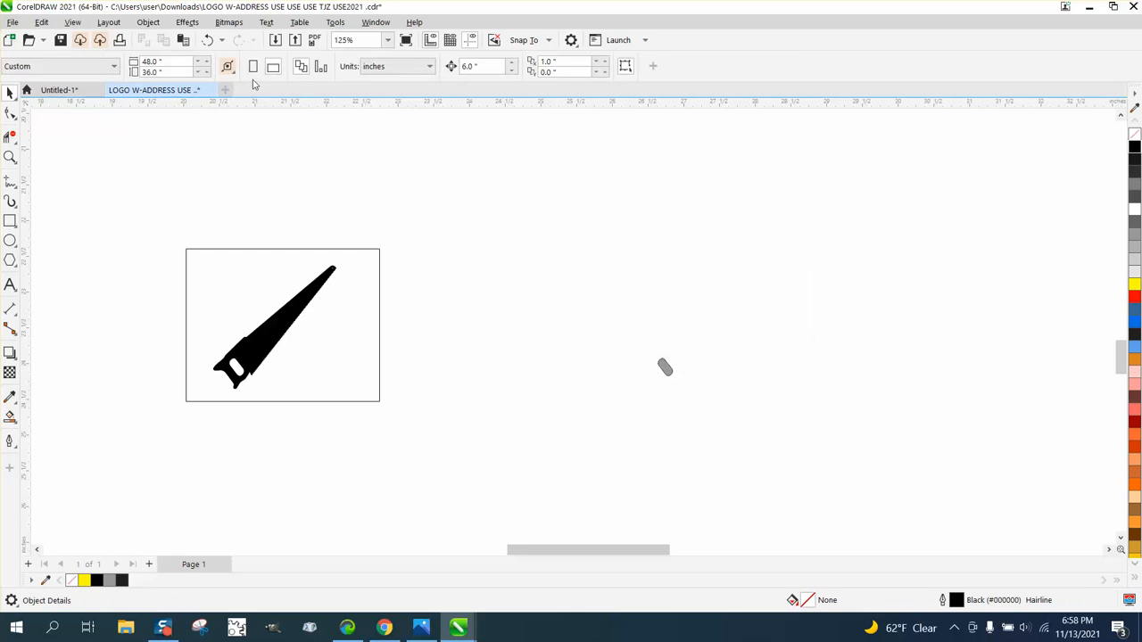
click(207, 40)
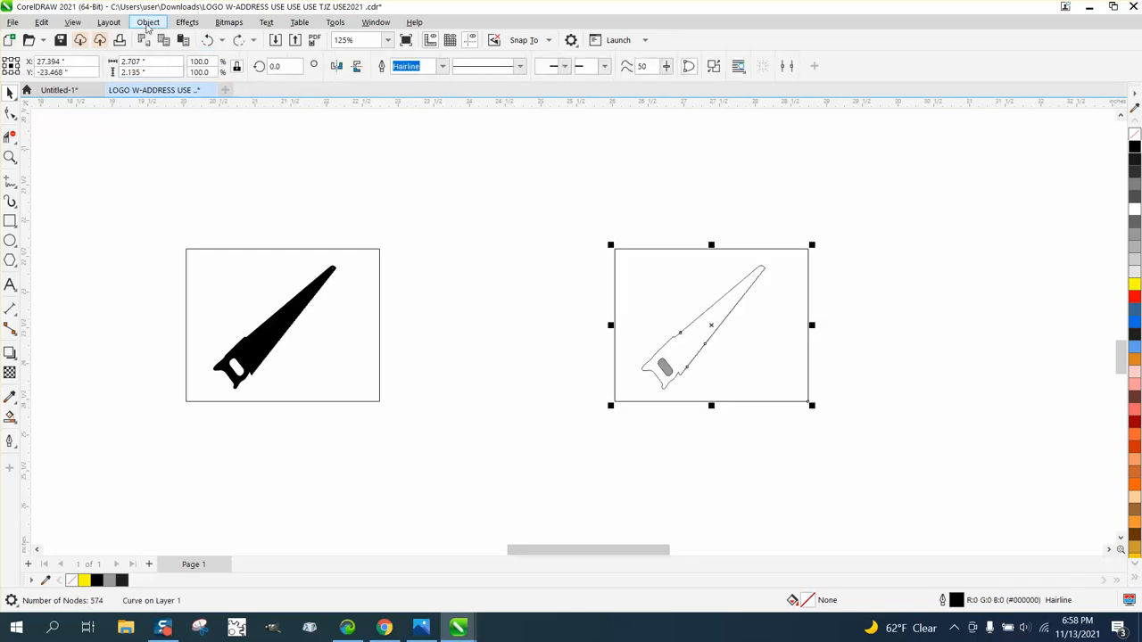
- Break the new outline curve apart and delete its outer rectangle, keeping the saw outline
click(148, 22)
click(188, 343)
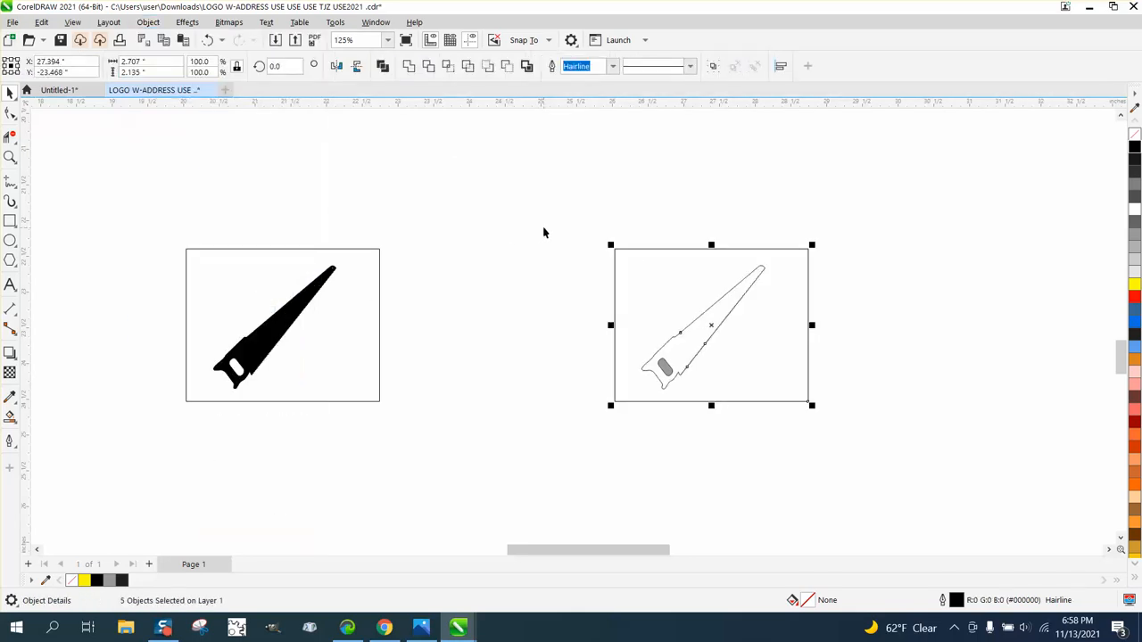
click(627, 212)
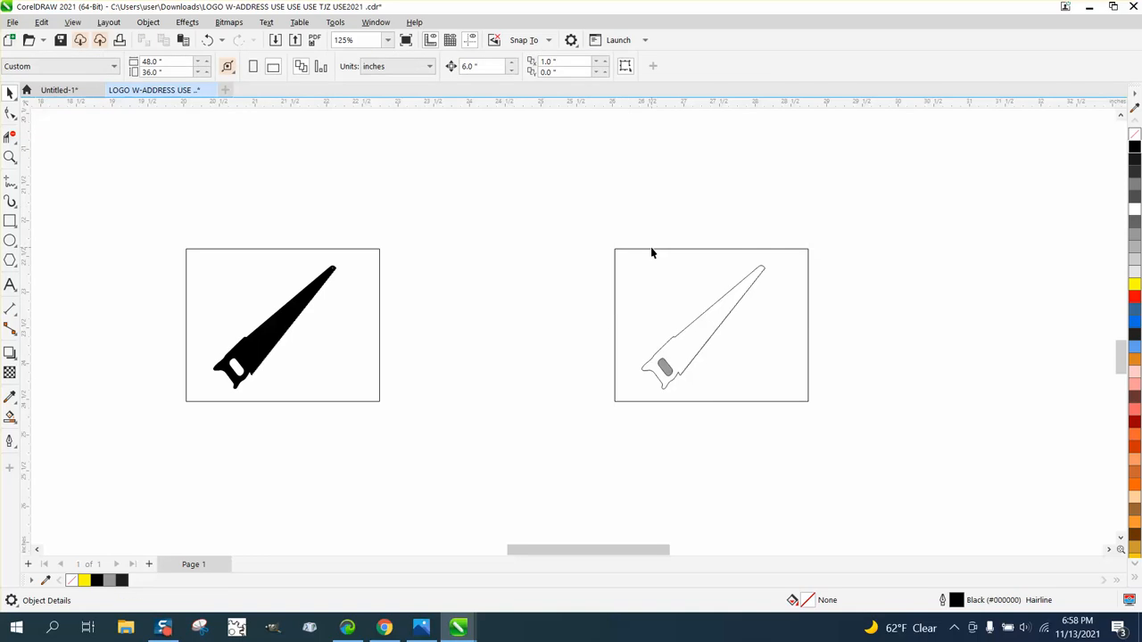
click(652, 249)
key(Delete)
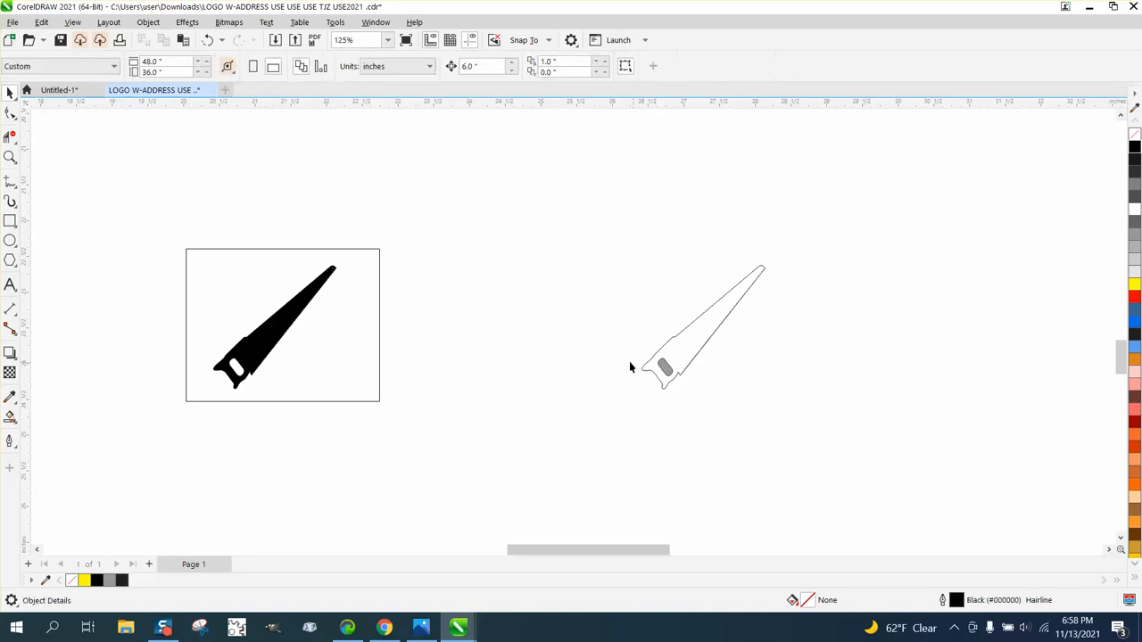
click(665, 366)
click(726, 401)
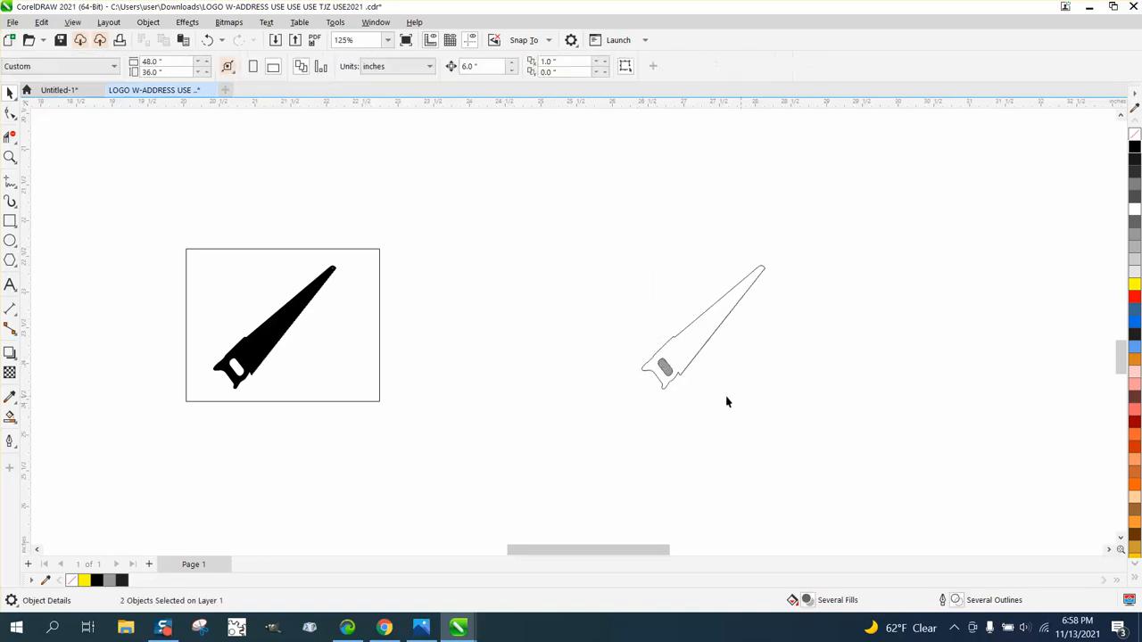
click(665, 367)
key(Delete)
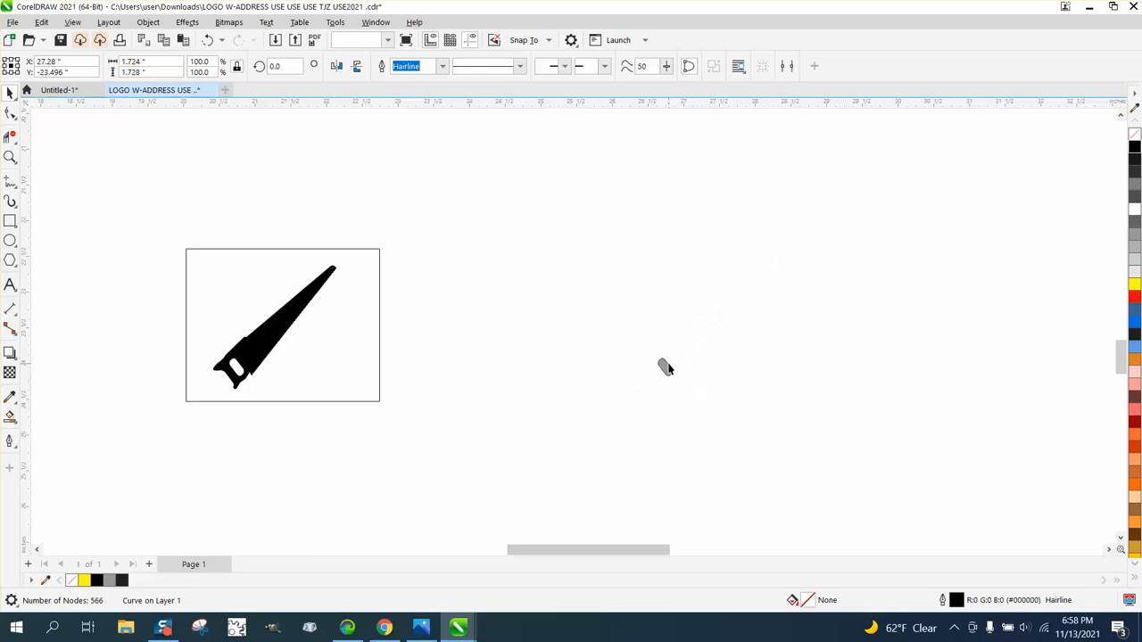
click(214, 41)
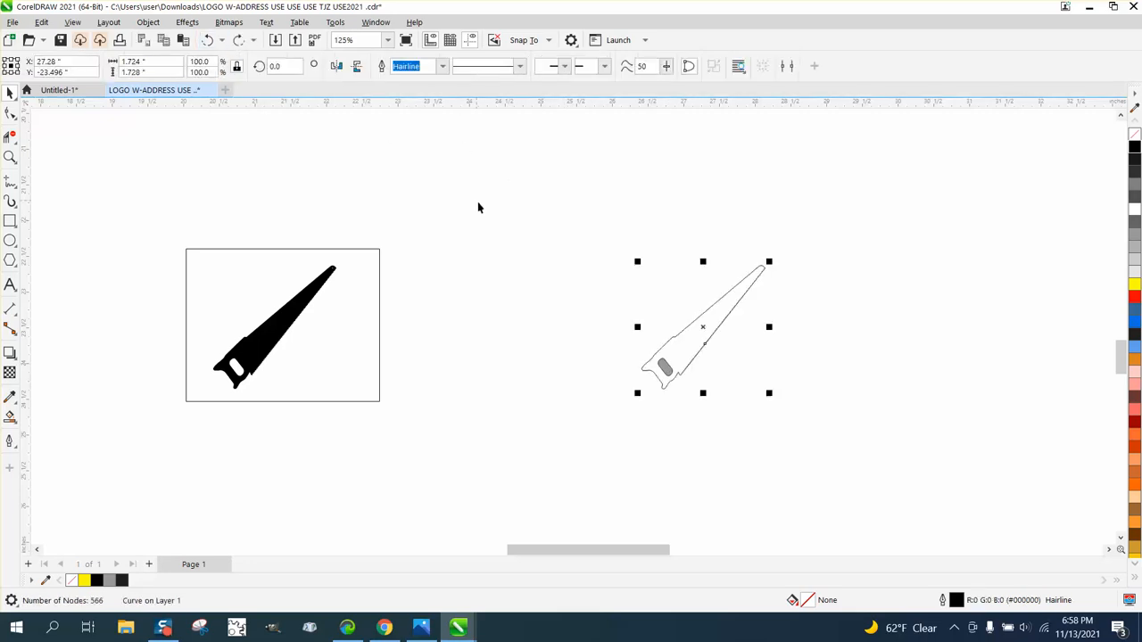
click(476, 204)
- Smart-fill the saw body around the handle opening in black and nudge the new shape 6 inches right
click(664, 371)
click(10, 416)
click(159, 67)
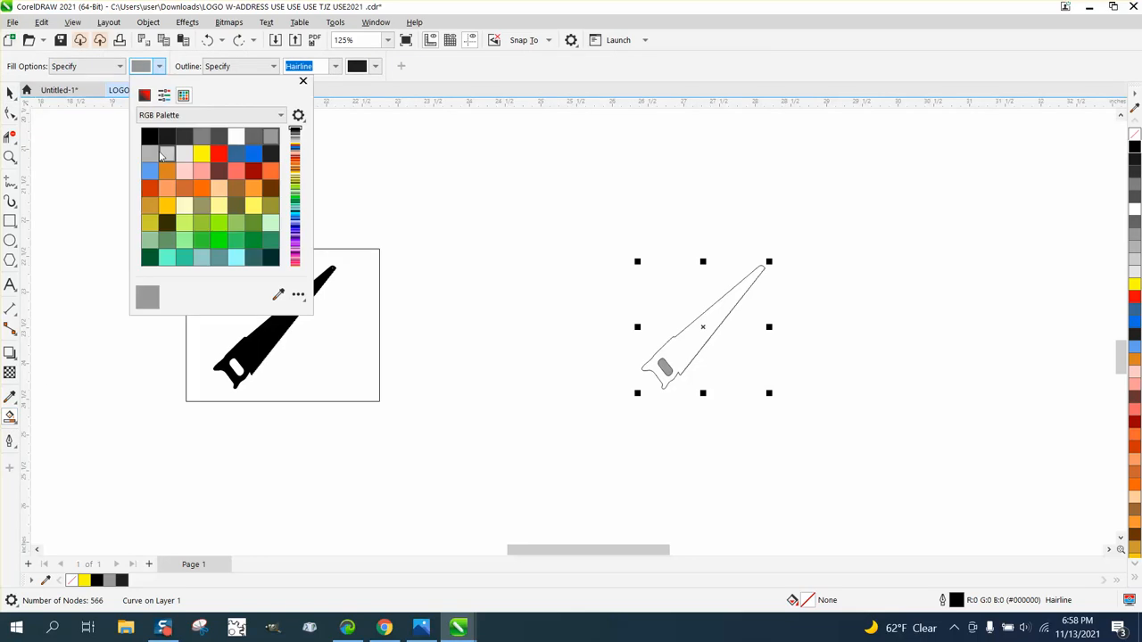
click(149, 137)
click(728, 301)
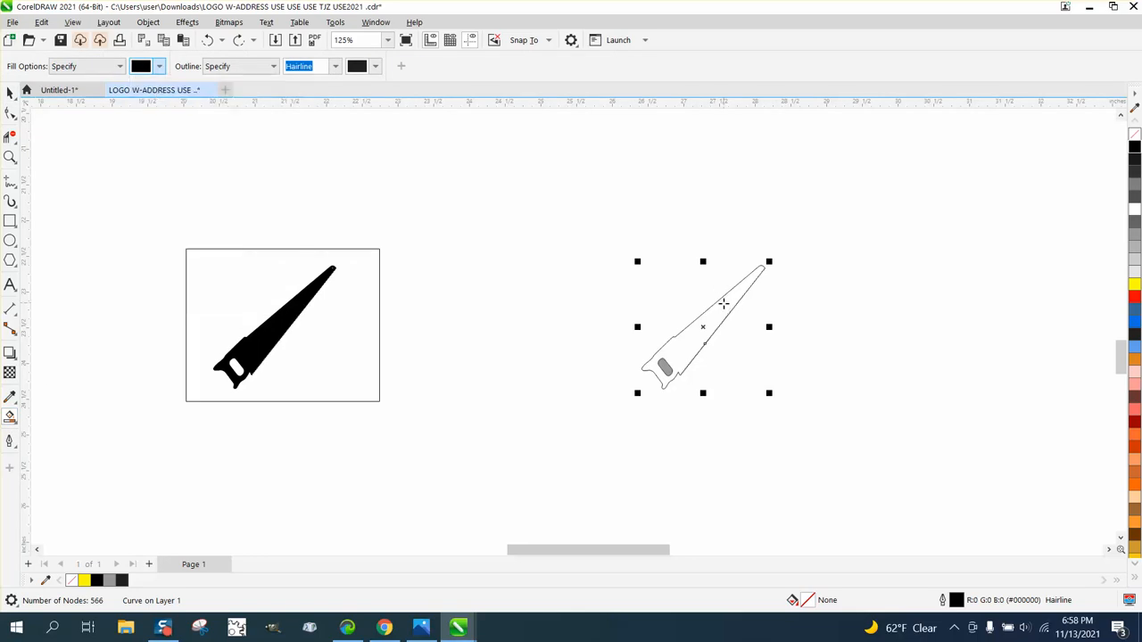
click(723, 305)
key(Right)
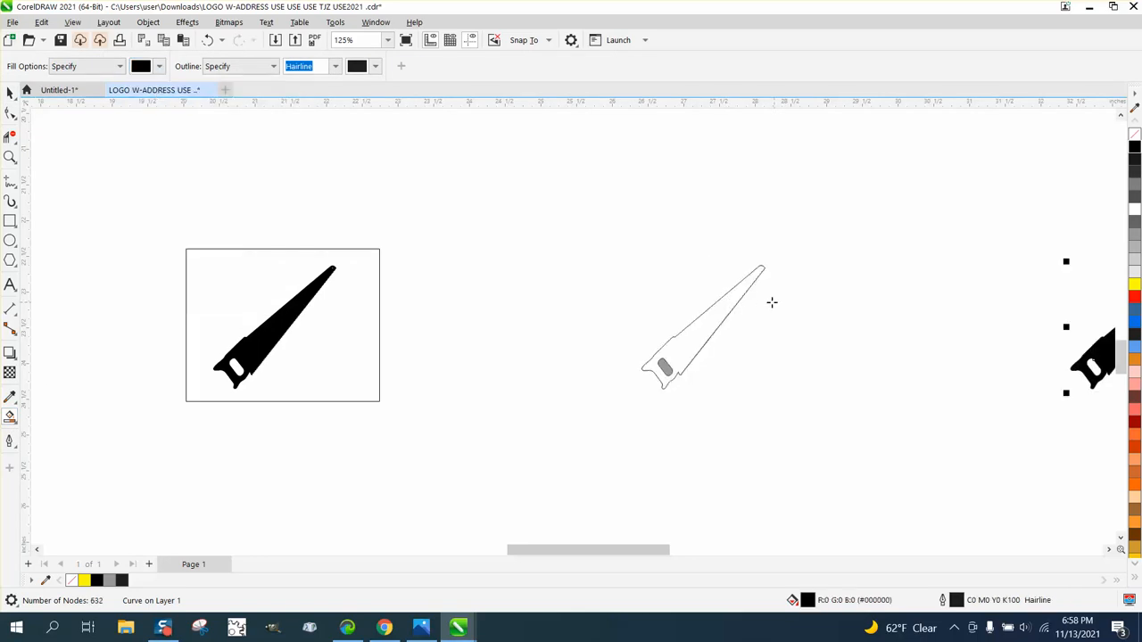
- Remove the fill from the new black saw shape and give it a red outline
scroll(680, 301, down, 1)
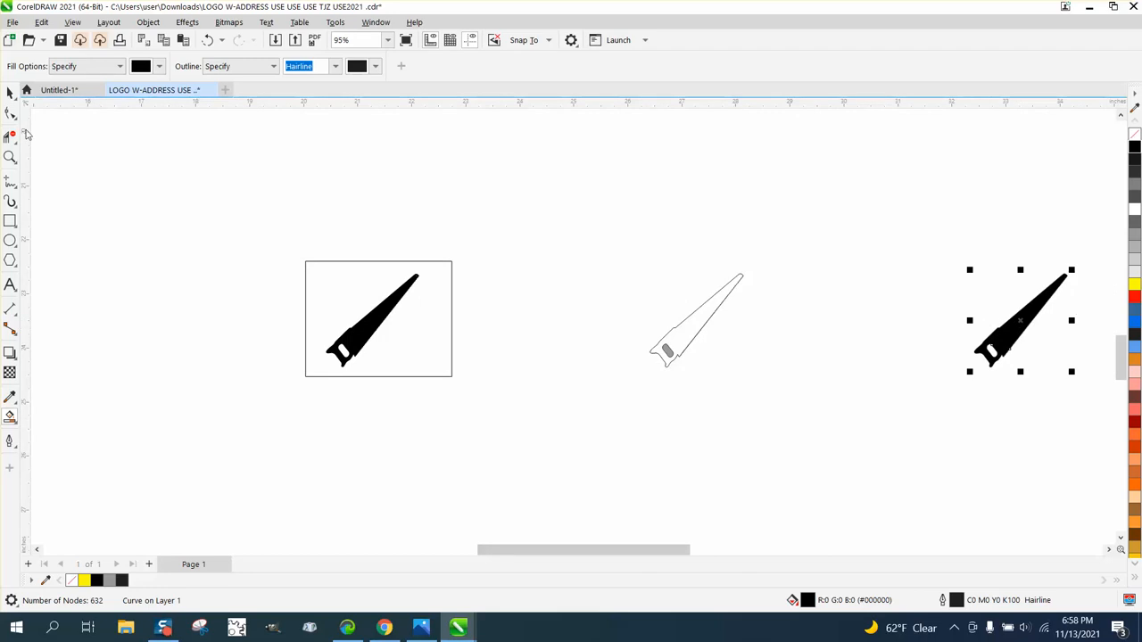
click(10, 157)
drag(1000, 287, 1064, 335)
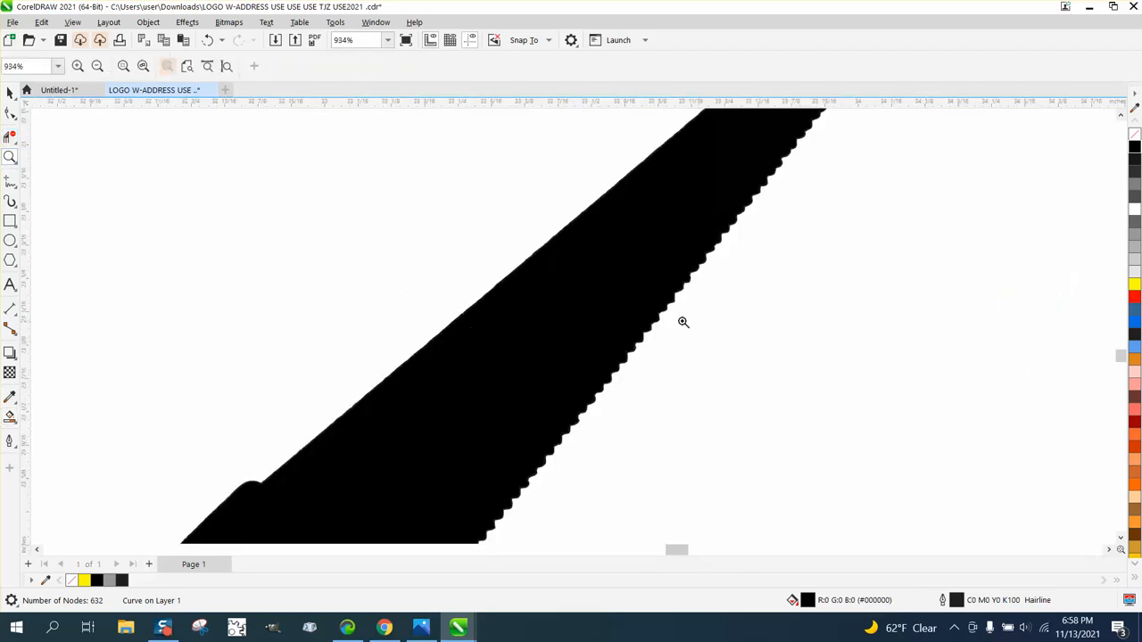
double_click(10, 113)
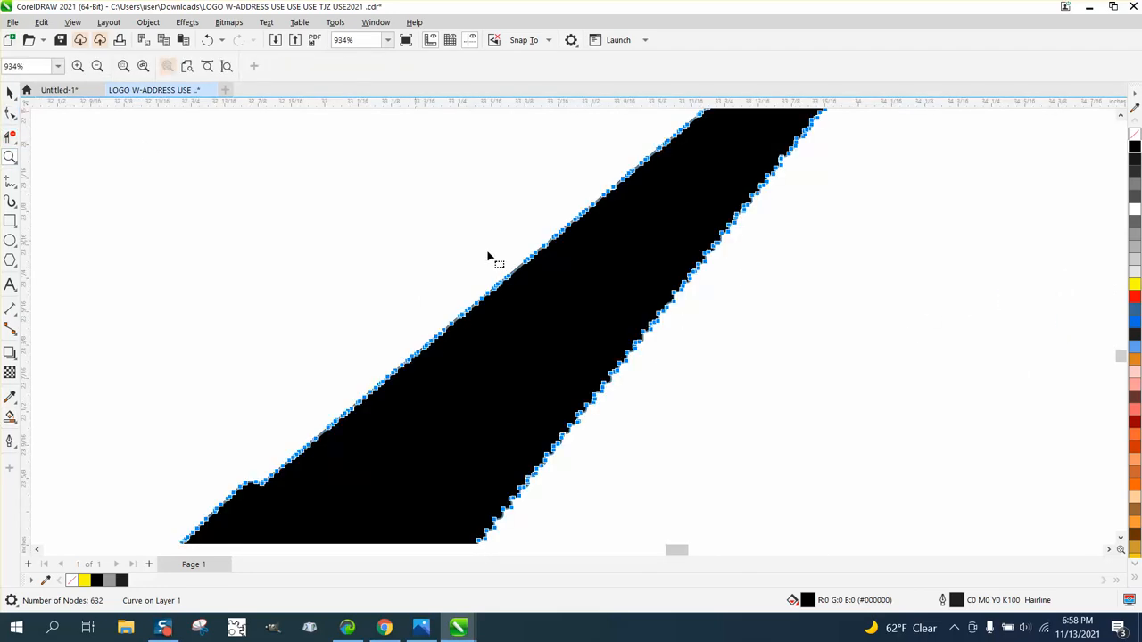
scroll(533, 257, down, 2)
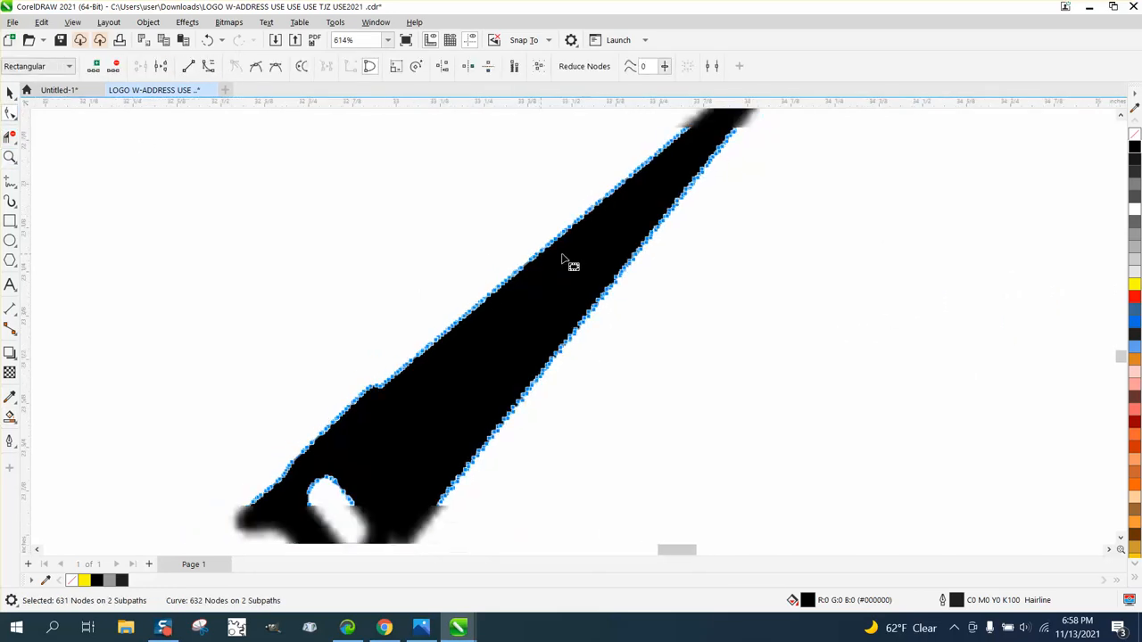
click(1134, 135)
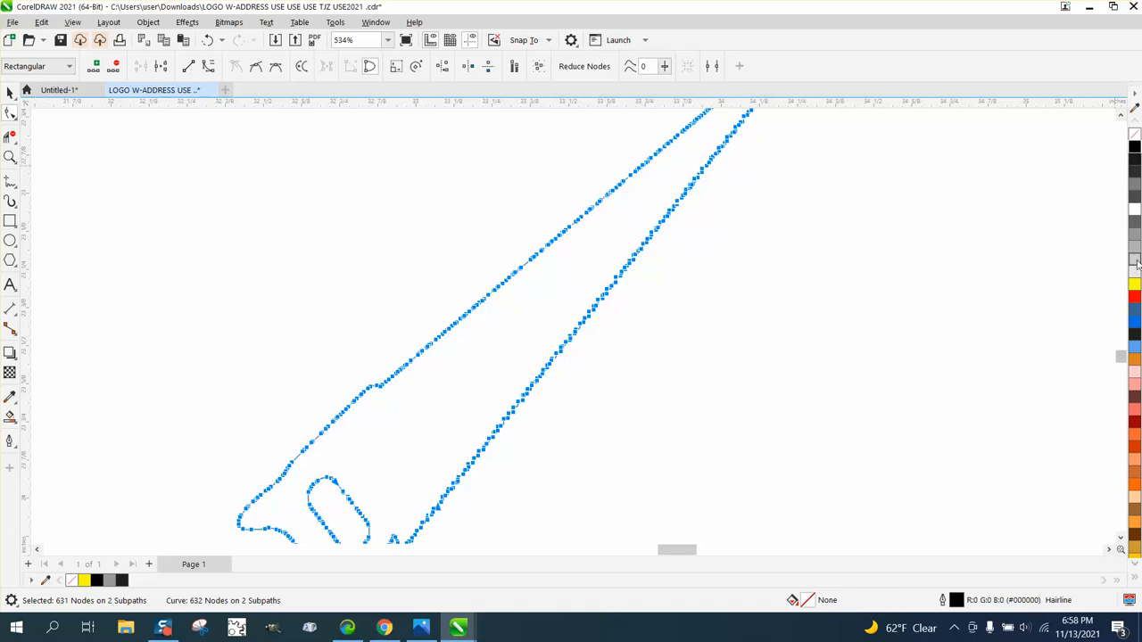
right_click(1134, 296)
key(space)
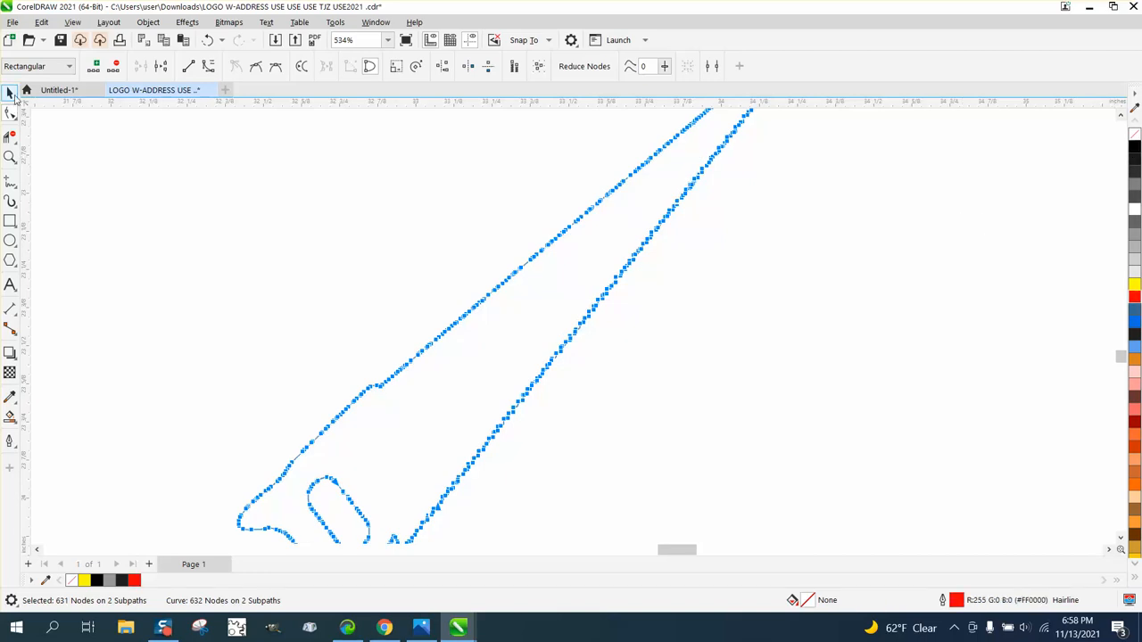
key(space)
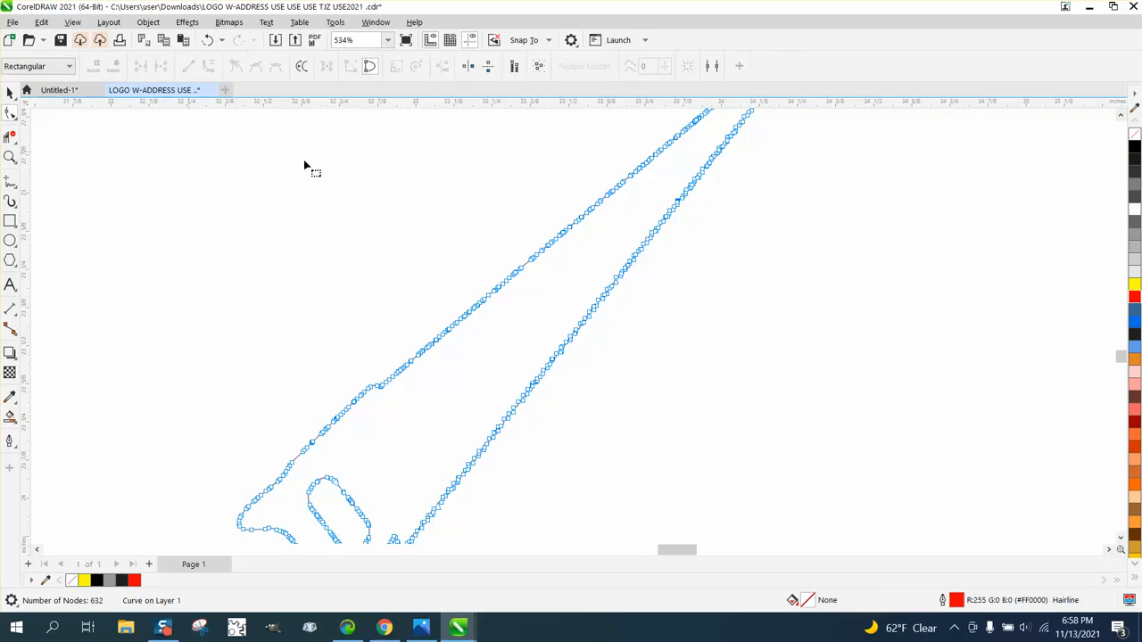
- Delete the nodes along the saw blade's smooth upper edge, between the handle and the tip
scroll(419, 307, down, 2)
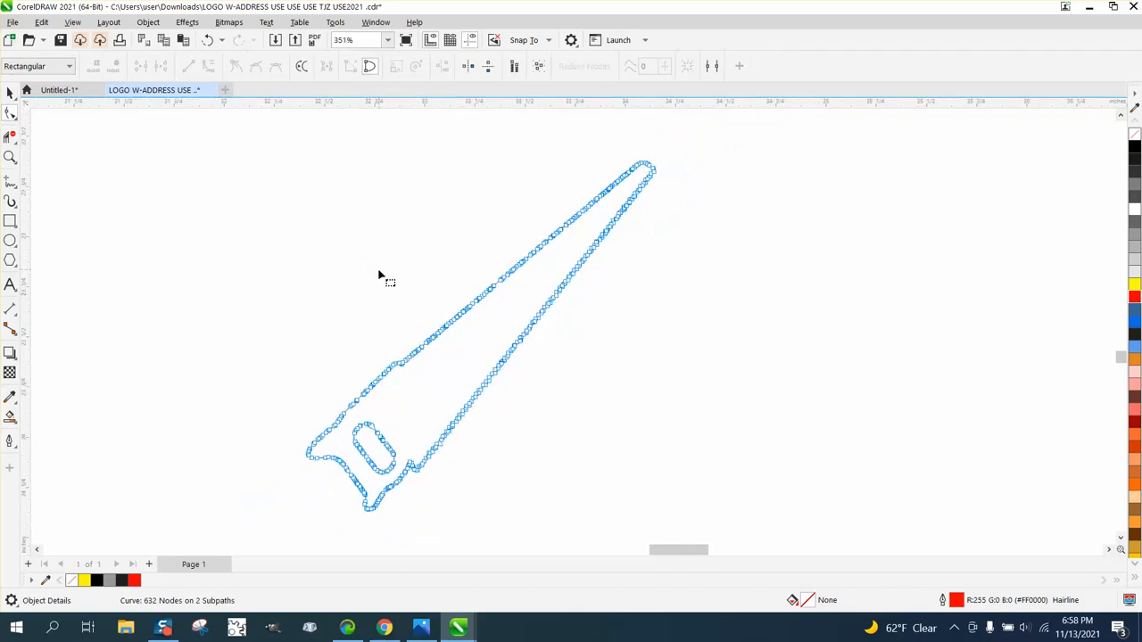
mouse_move(387, 303)
mouse_down()
mouse_move(423, 364)
mouse_move(476, 333)
mouse_move(622, 194)
mouse_move(627, 161)
mouse_up()
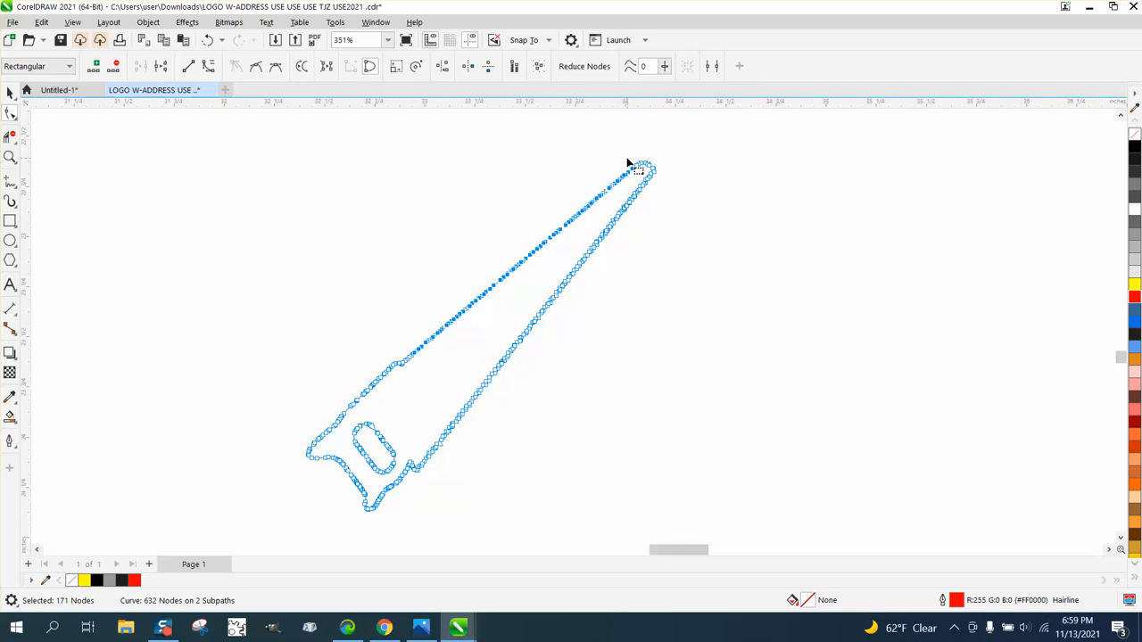
key(Delete)
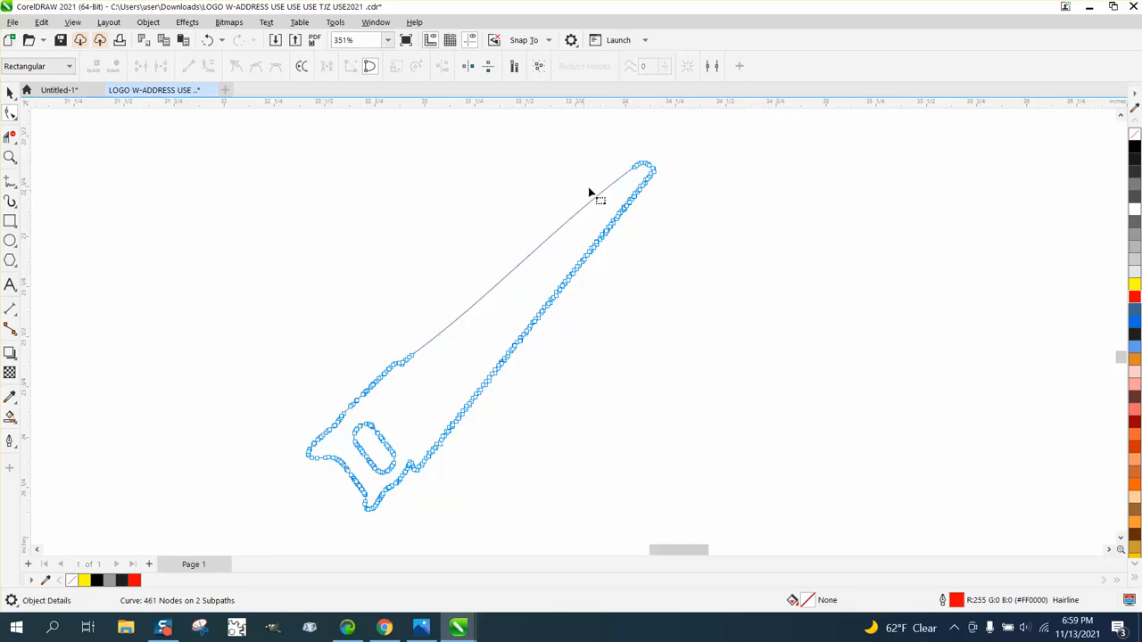
- Delete the surplus nodes on the upper side of the blade's rounded tip and adjust the curve at the remaining node
click(14, 162)
drag(465, 338, 543, 409)
click(11, 157)
scroll(356, 265, down, 1)
scroll(356, 265, down, 3)
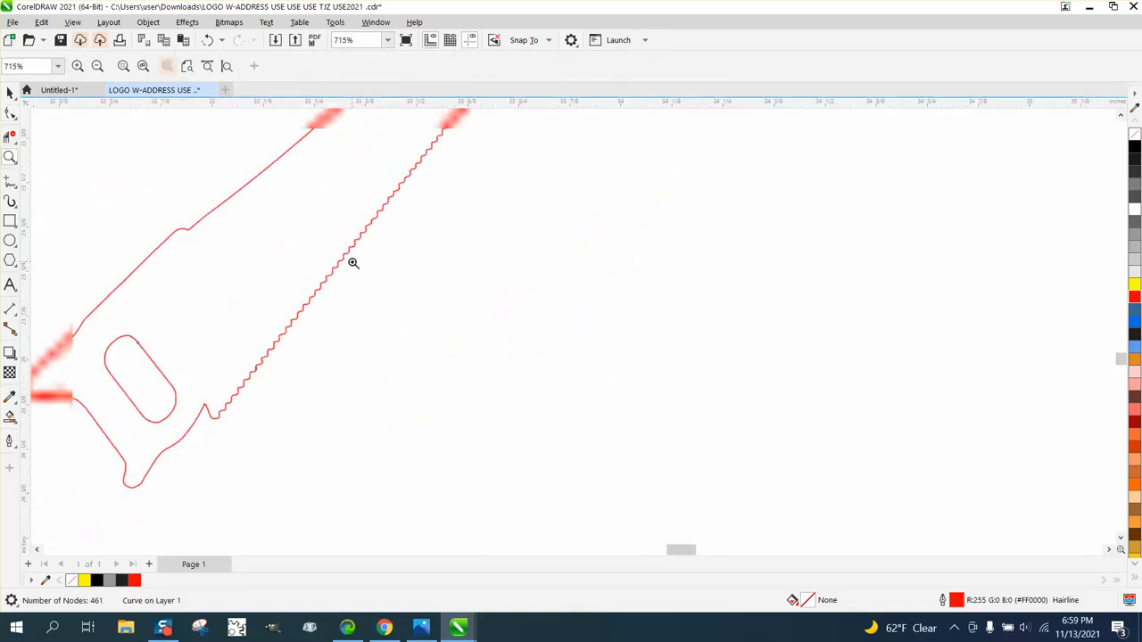
scroll(353, 263, down, 3)
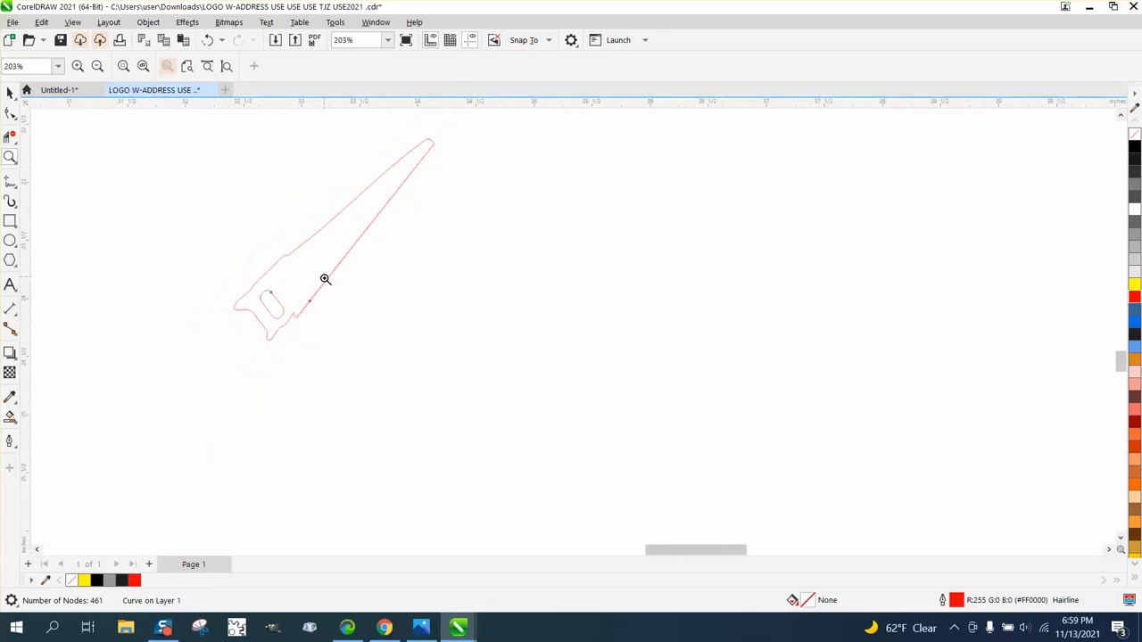
drag(386, 153, 498, 193)
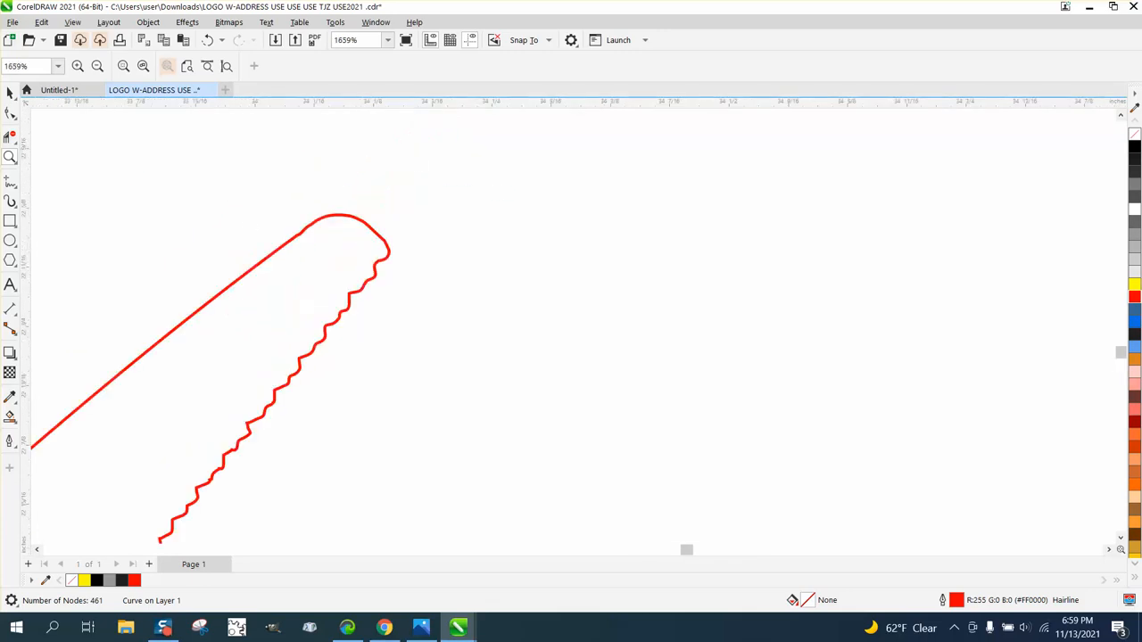
click(10, 113)
drag(280, 199, 351, 255)
key(Delete)
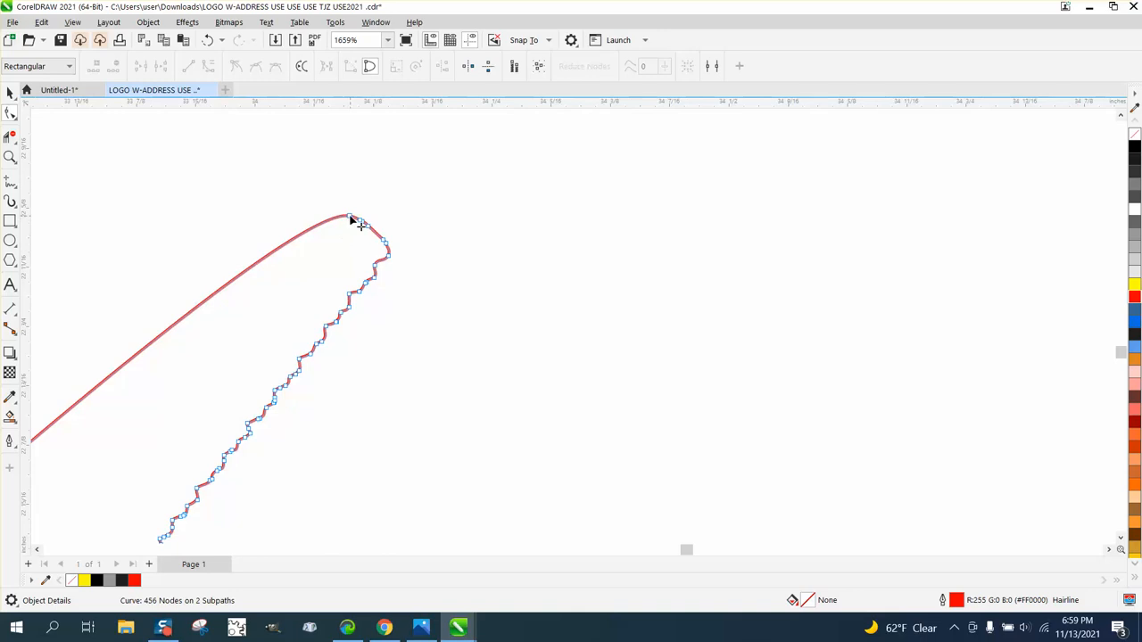
click(350, 217)
scroll(340, 215, down, 3)
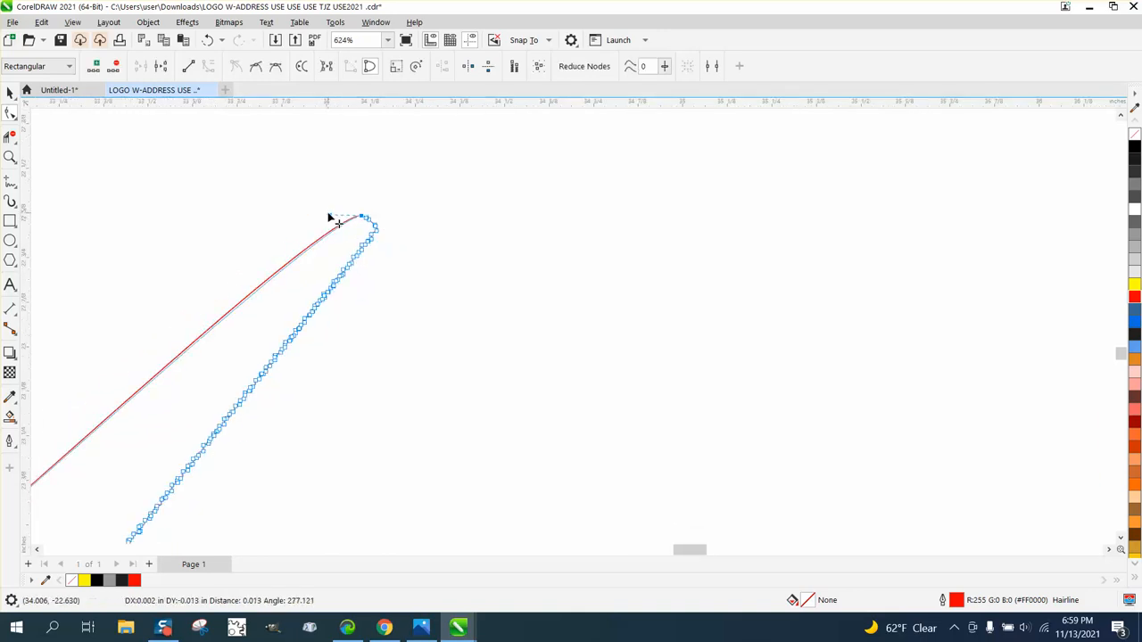
scroll(435, 265, down, 3)
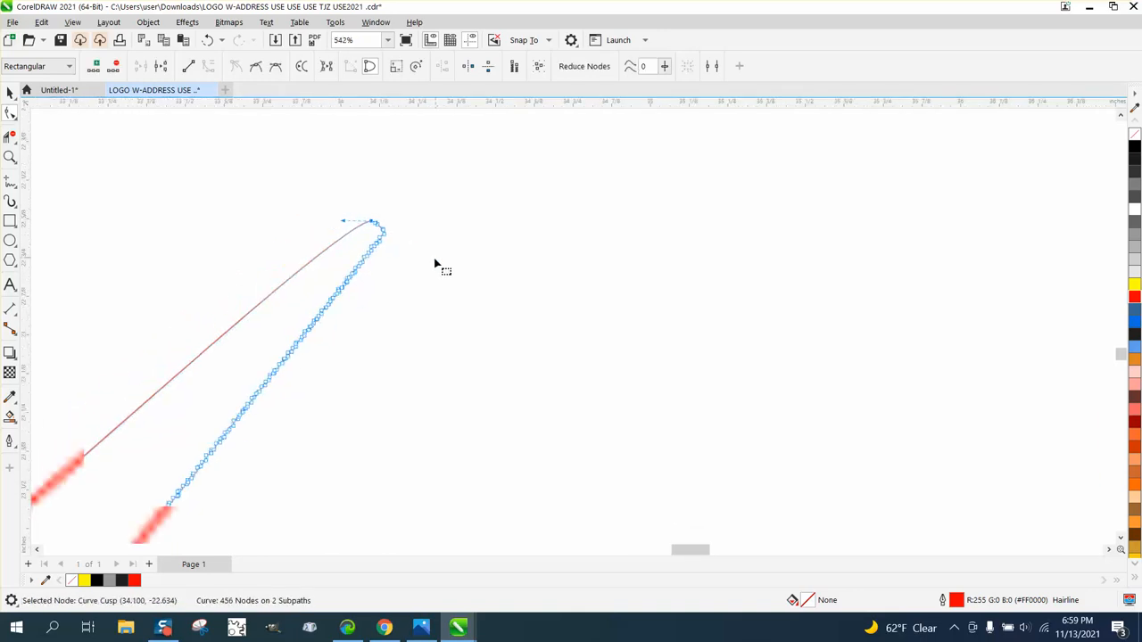
- Fill the cleaned-up saw with black and remove its outline
click(11, 93)
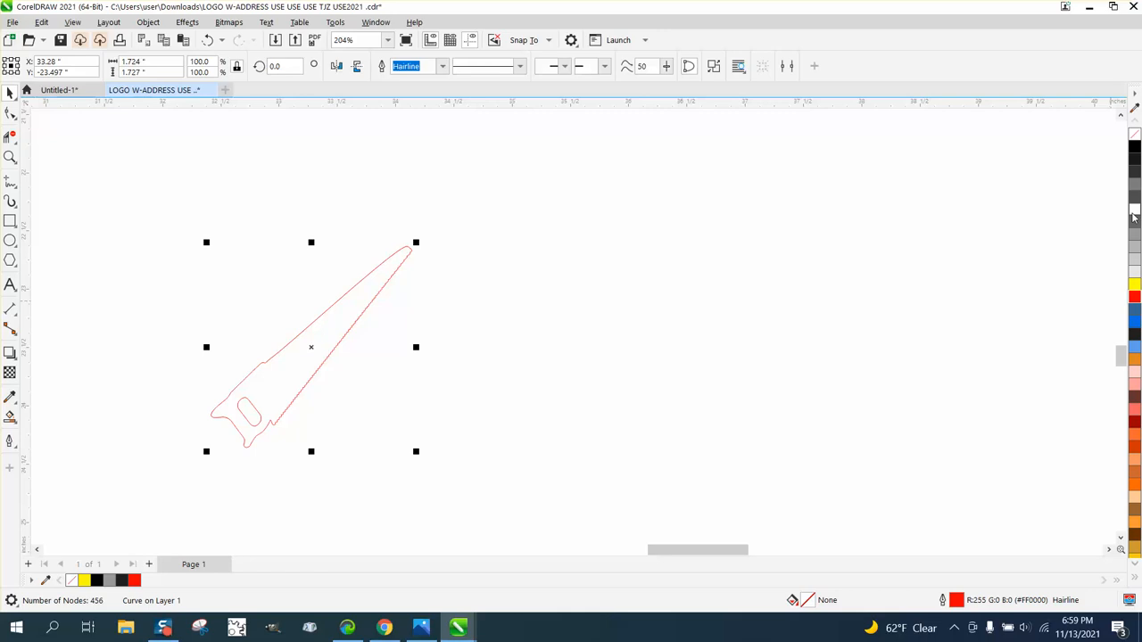
click(1135, 145)
right_click(1135, 133)
scroll(1004, 301, down, 3)
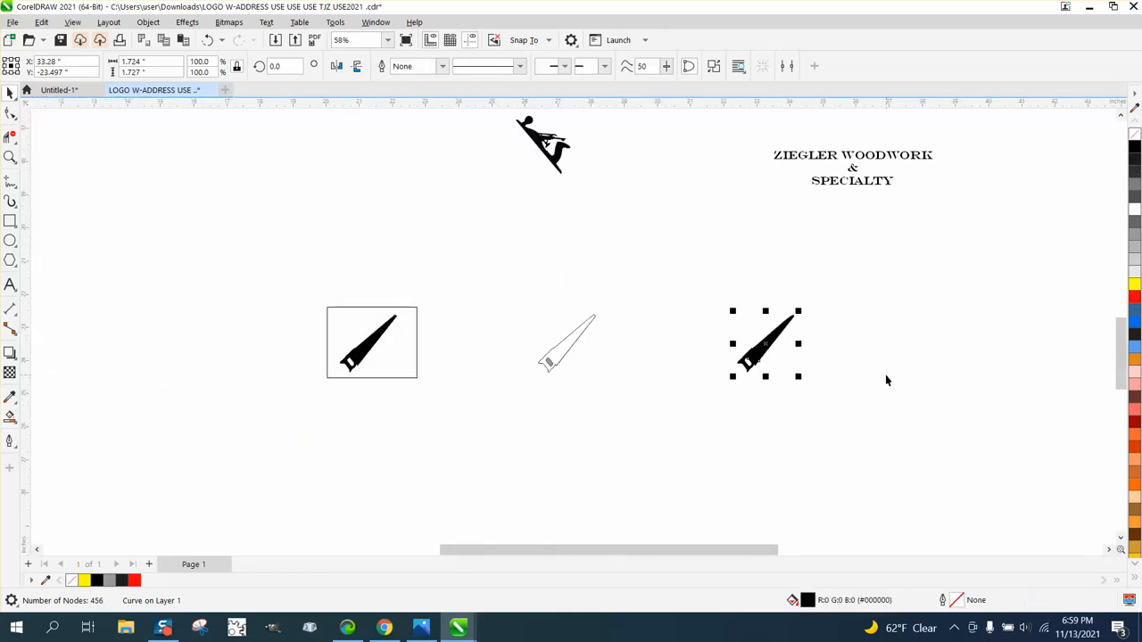
- Move the finished saw 12 inches left and 6 inches up, and delete the framed saw and the leftover outline pieces
key(Left)
key(Left)
key(Up)
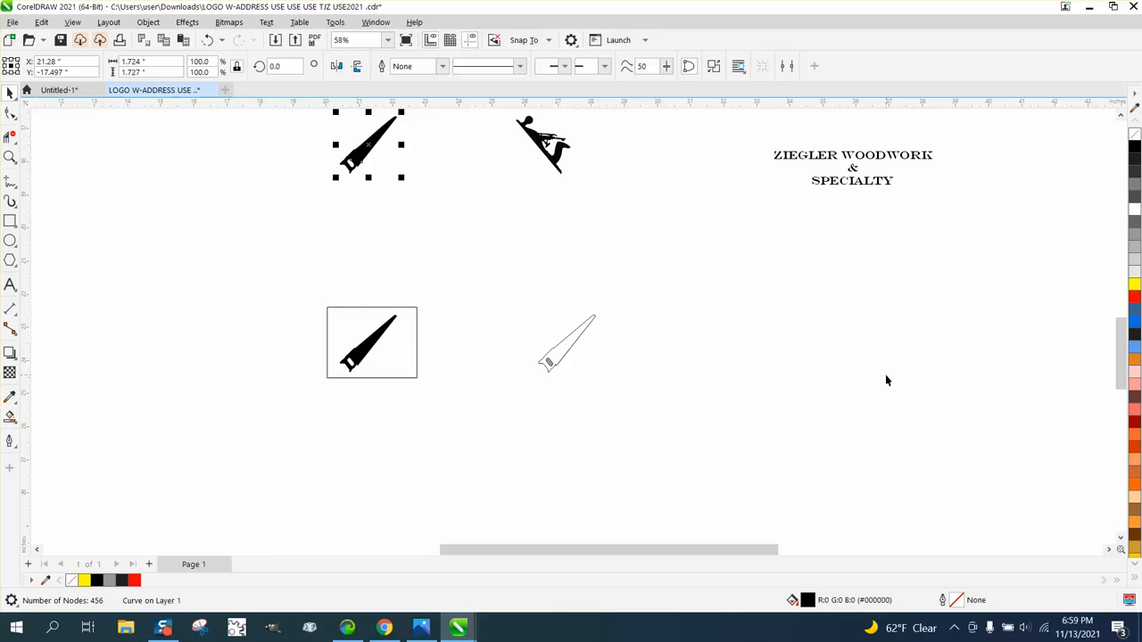
drag(639, 310, 253, 428)
key(Delete)
- Outline-trace the hand plane bitmap as Clipart and nudge the traced group 6 inches down
click(529, 157)
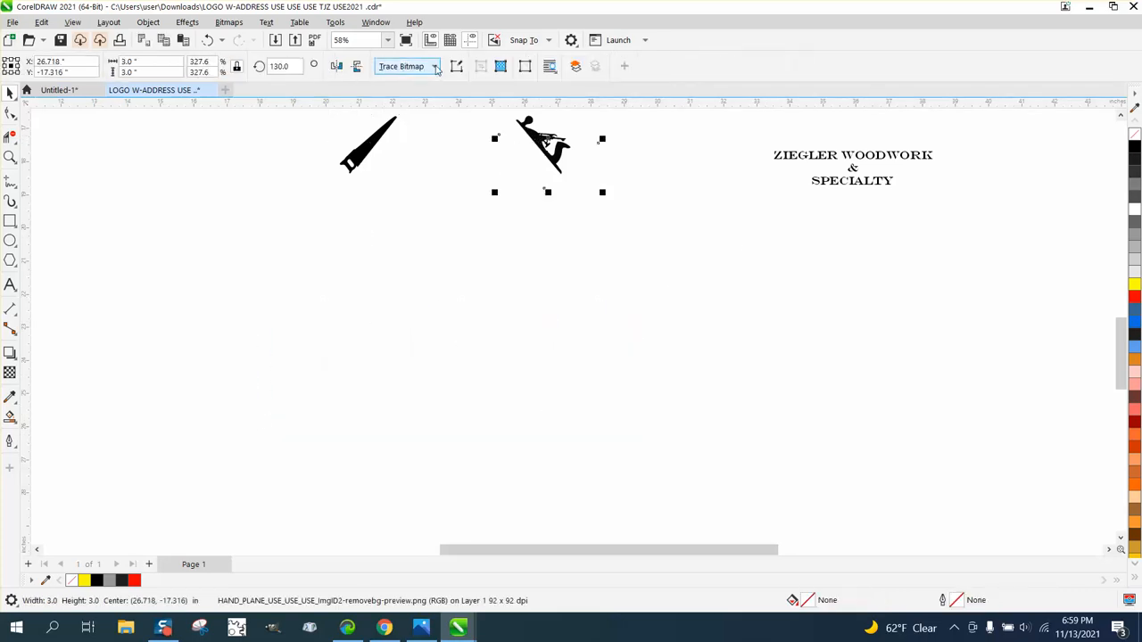
click(436, 68)
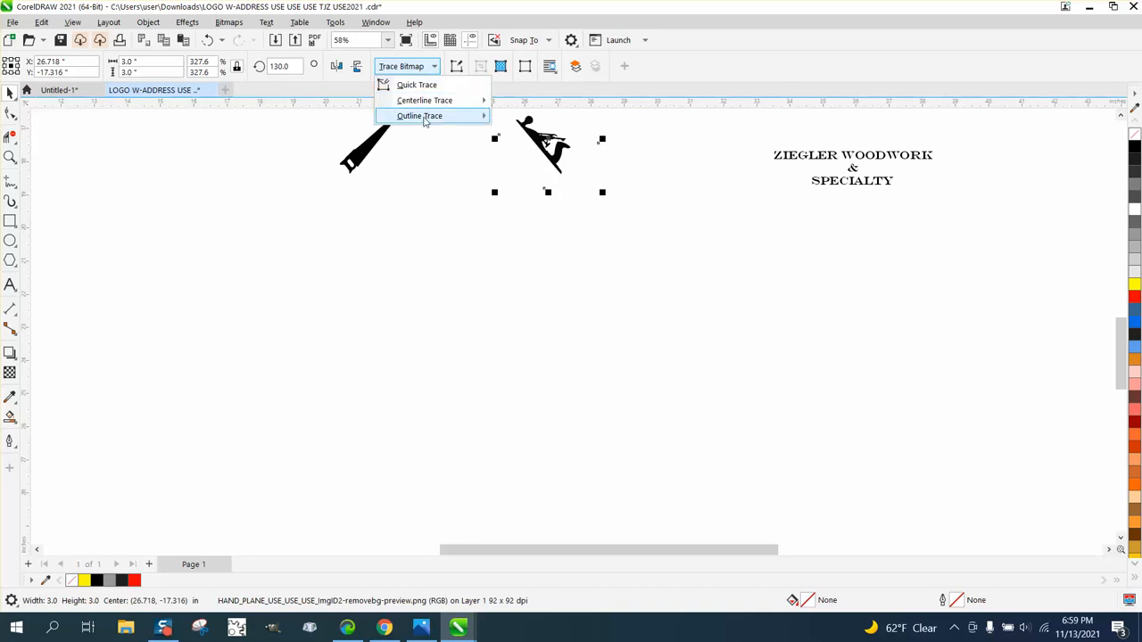
mouse_move(427, 116)
click(521, 165)
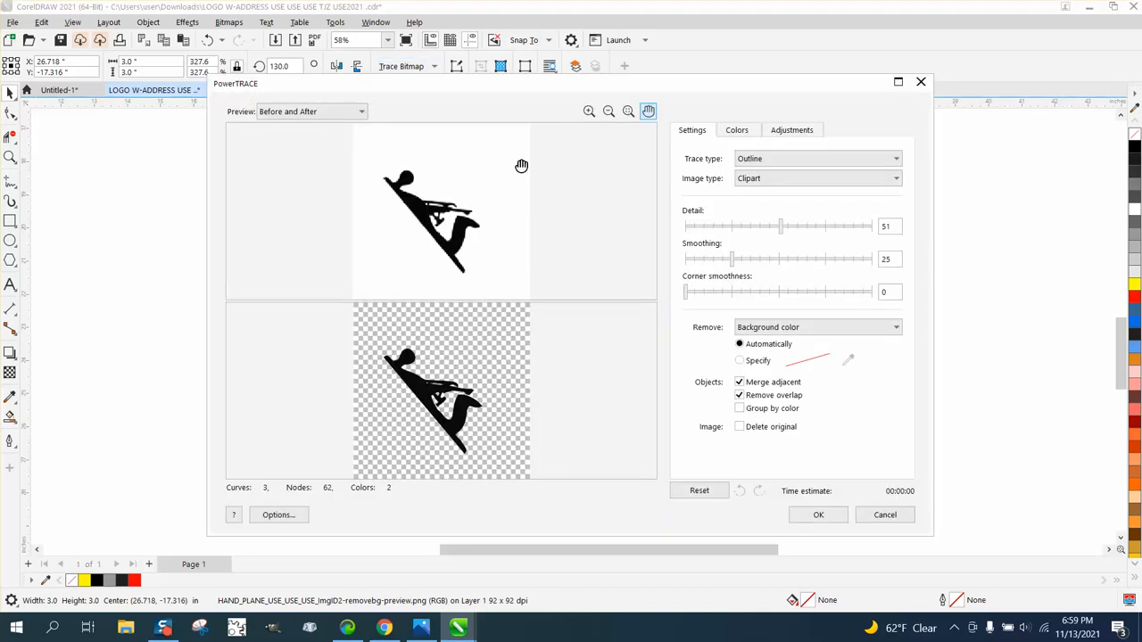
click(818, 516)
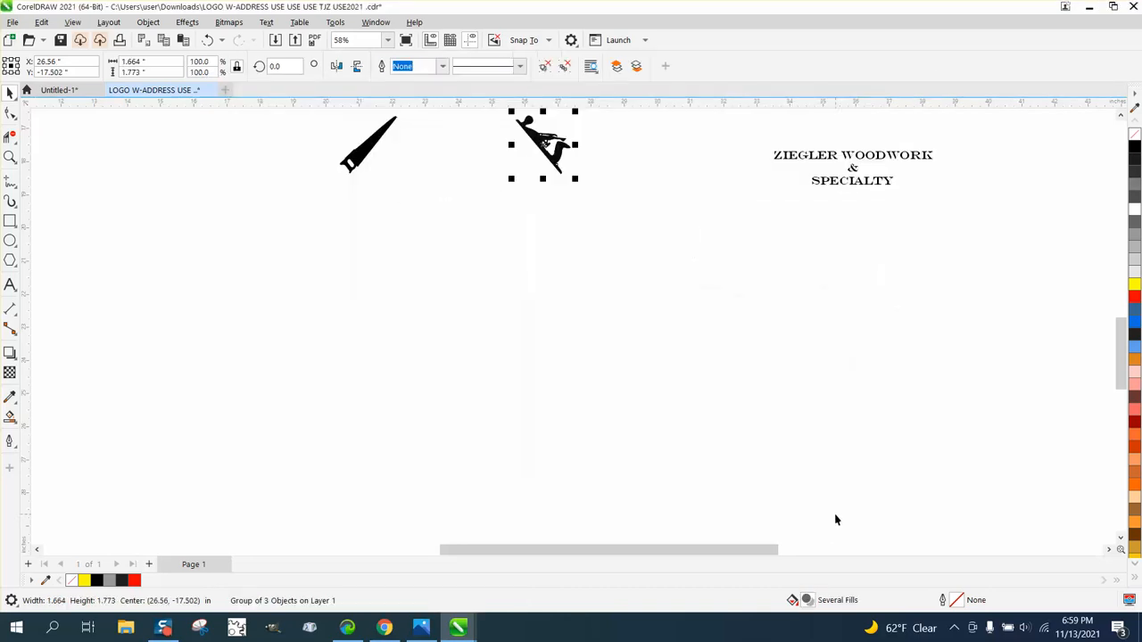
key(Down)
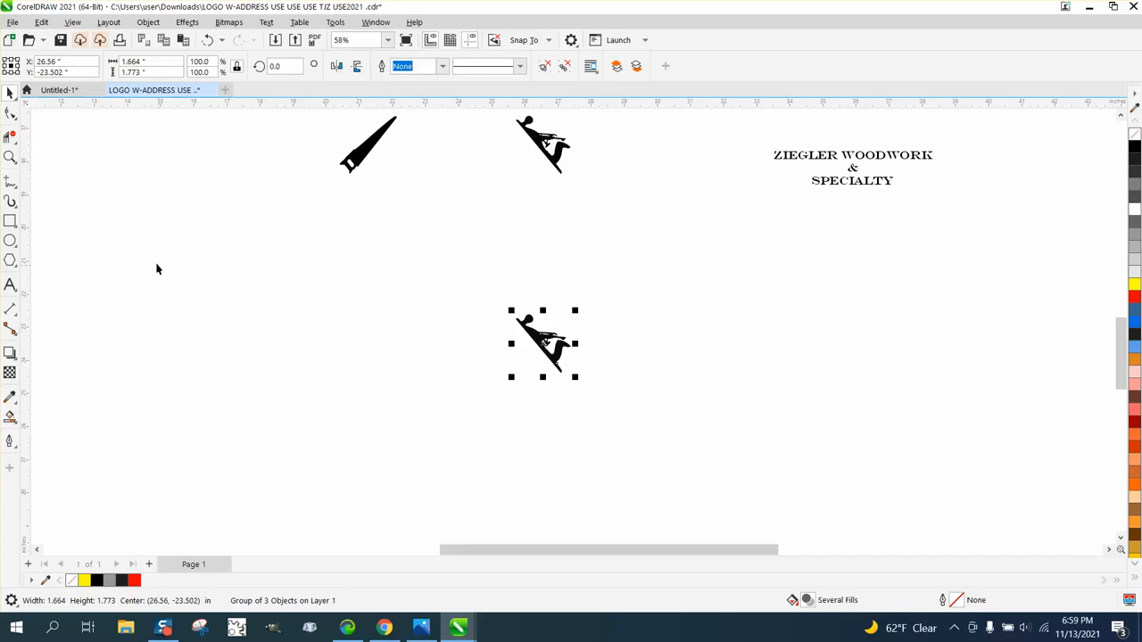
- Draw a rectangle about 8 by 4.53 inches around the traced hand plane, fill it yellow and send it to the back of the page
click(16, 221)
mouse_move(456, 267)
mouse_down()
mouse_move(604, 387)
mouse_move(722, 419)
mouse_up()
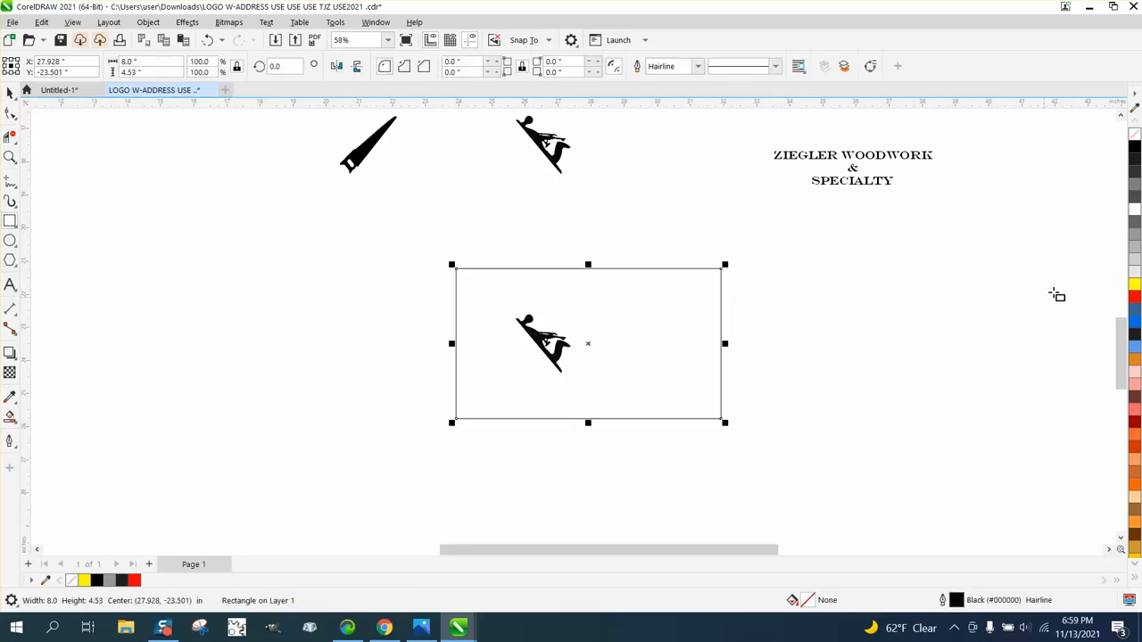
click(1135, 284)
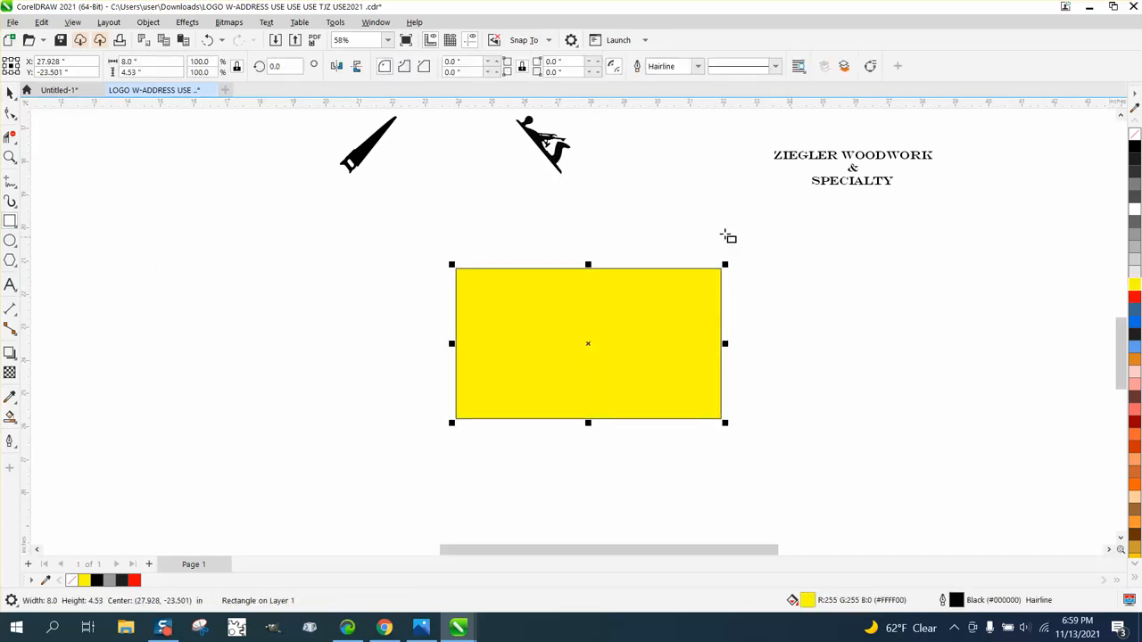
click(148, 21)
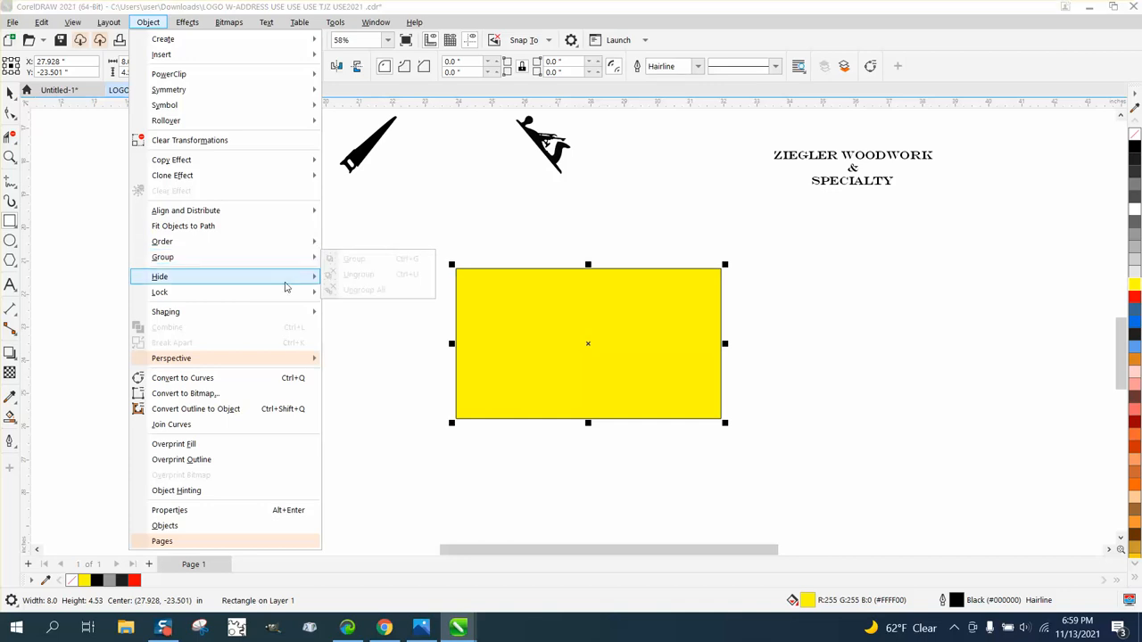
mouse_move(199, 243)
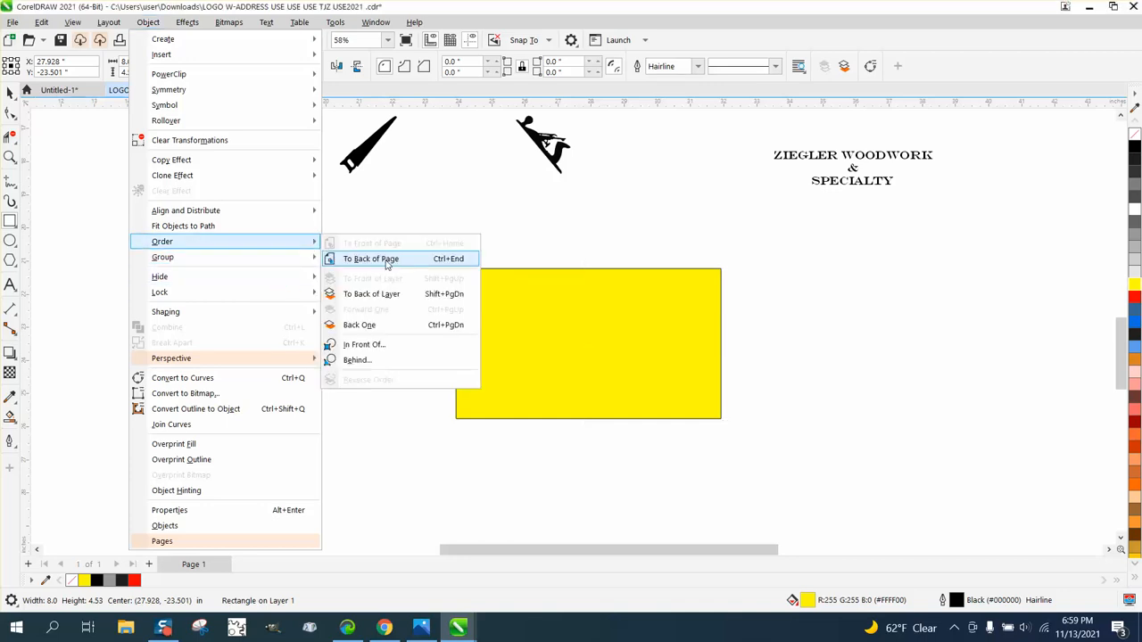
click(387, 259)
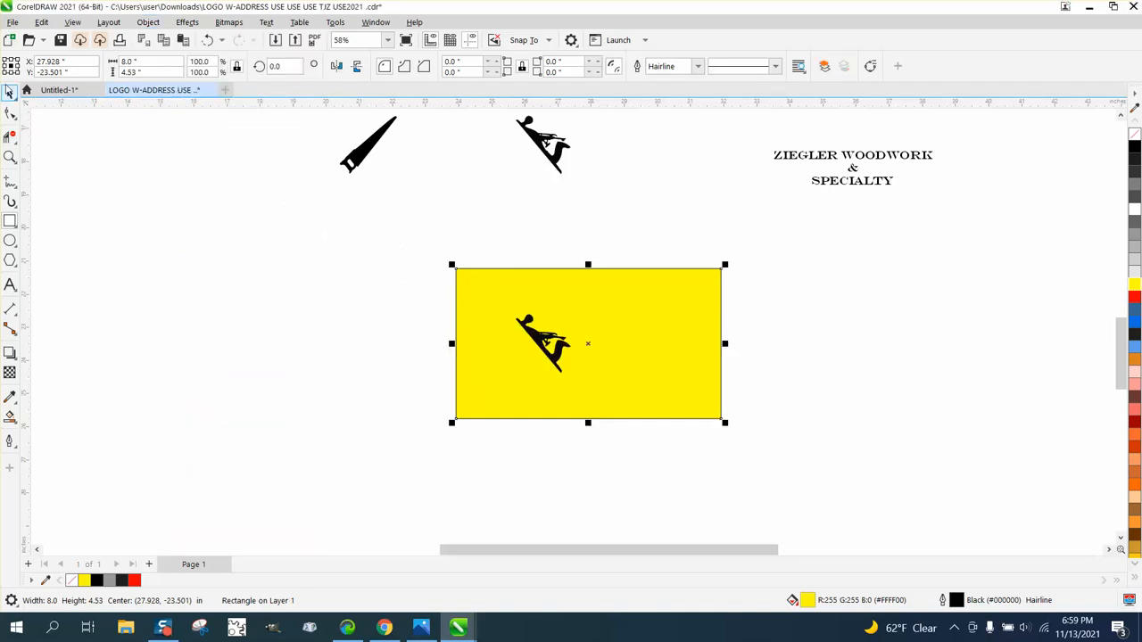
- Delete the yellow rectangle behind the traced hand plane and ungroup the traced hand plane
click(10, 92)
key(Delete)
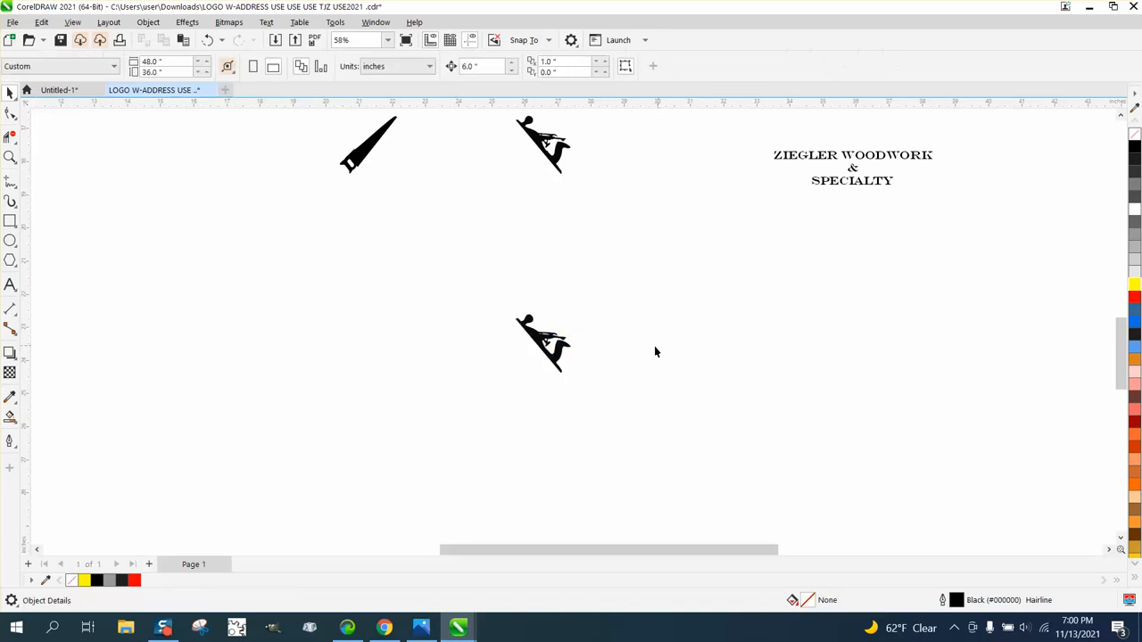
click(10, 158)
drag(491, 299, 611, 431)
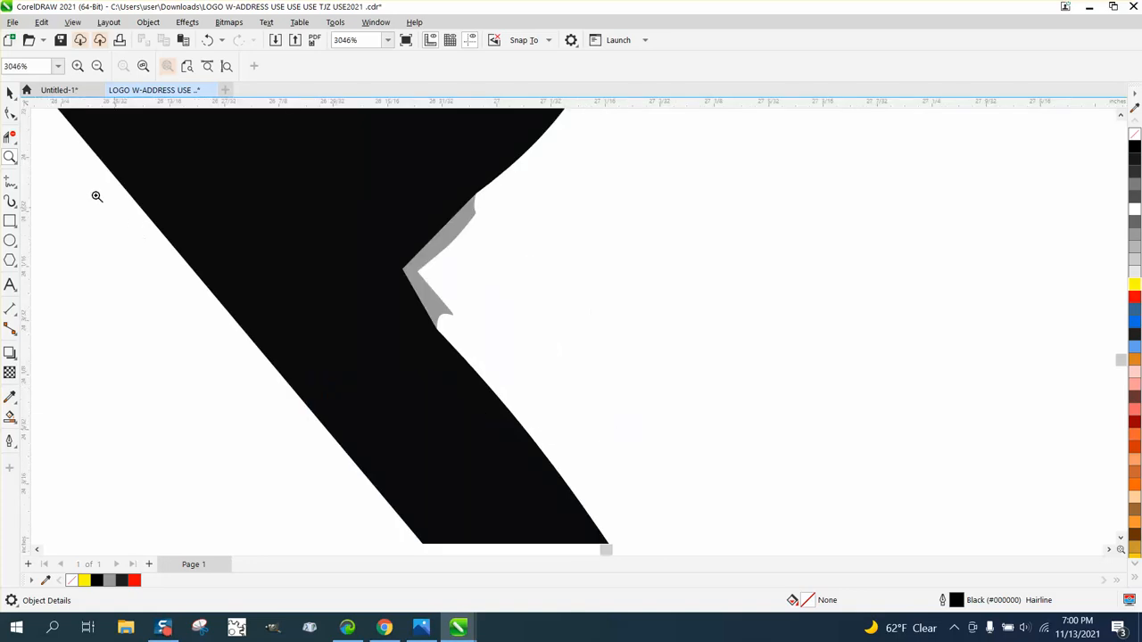
click(10, 92)
click(298, 232)
click(149, 22)
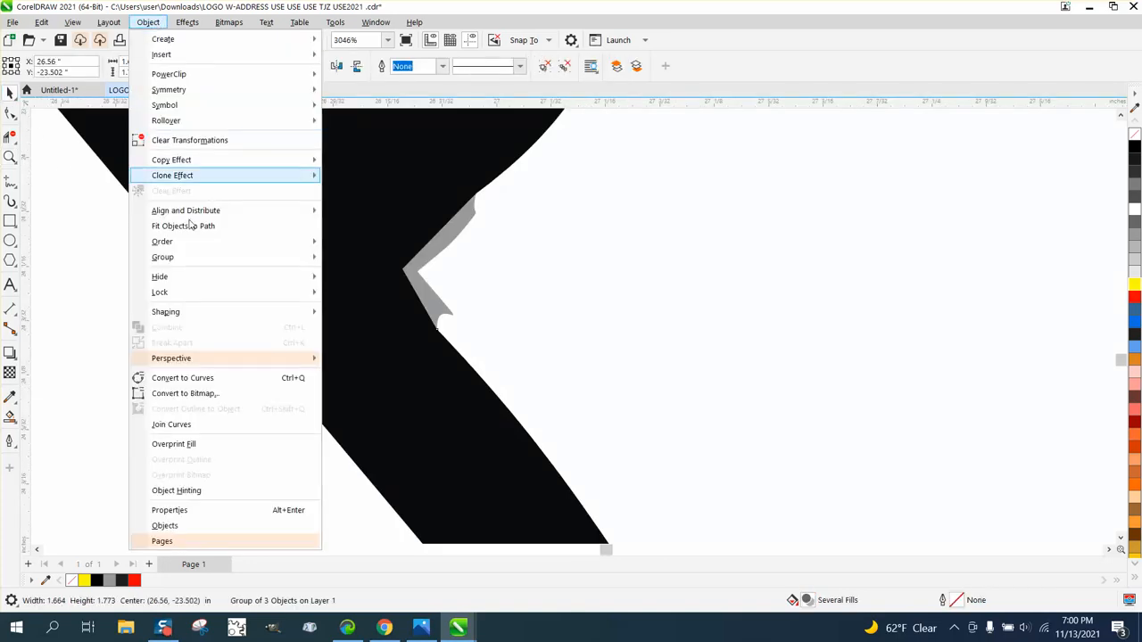
mouse_move(189, 257)
click(357, 274)
click(529, 282)
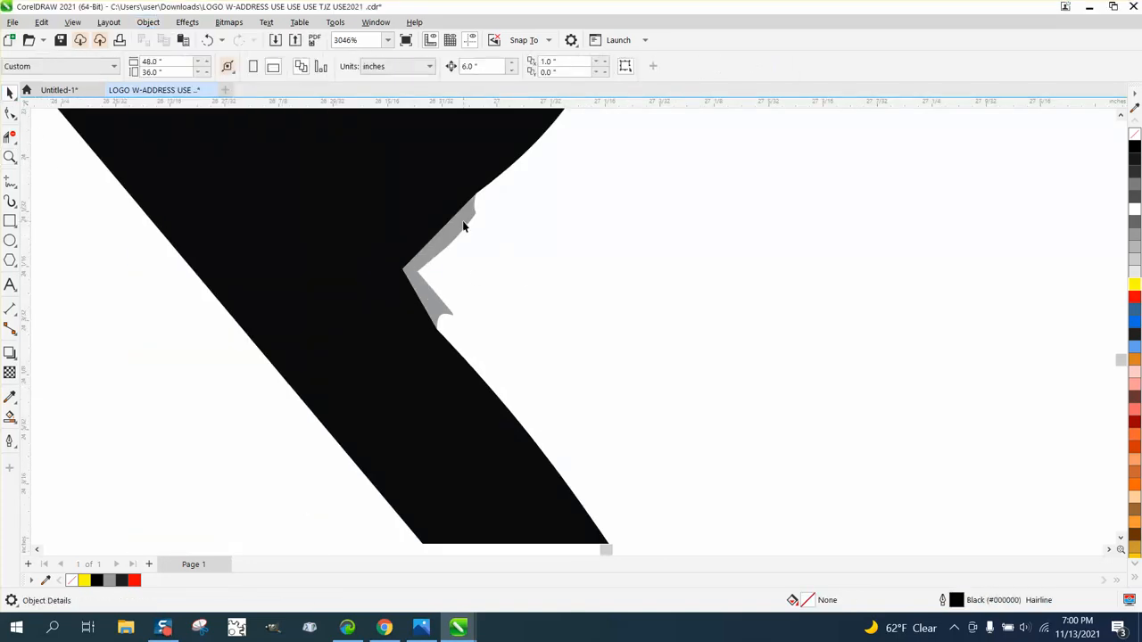
- Delete the stray gray sliver in the notch near the hand plane's lower end
click(463, 221)
key(Delete)
scroll(526, 392, down, 4)
scroll(544, 387, down, 1)
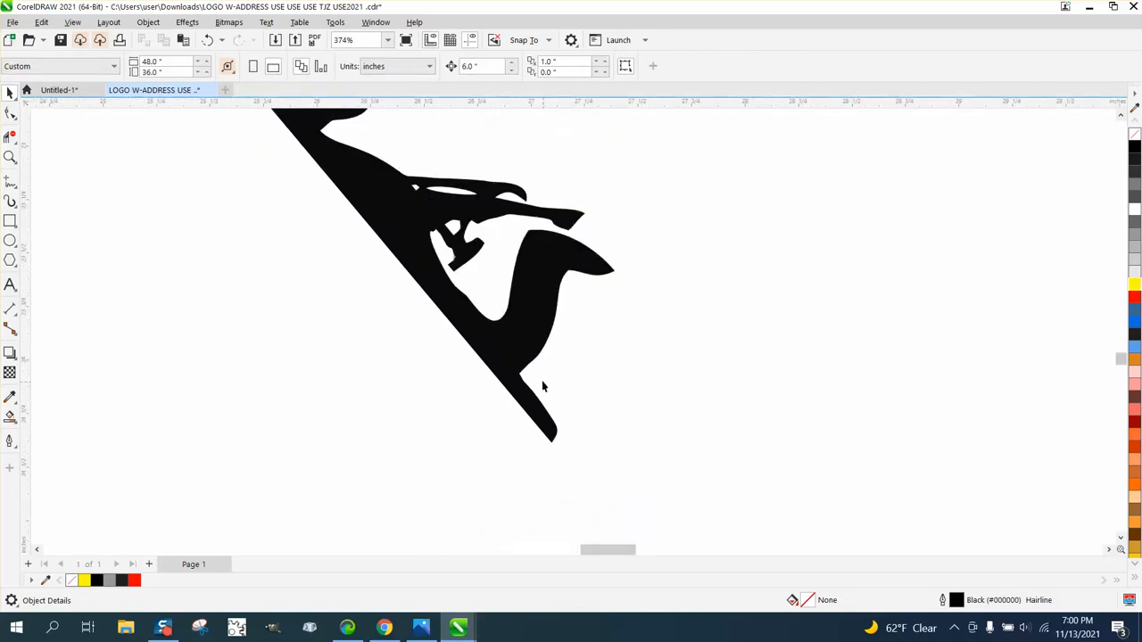
scroll(615, 330, down, 1)
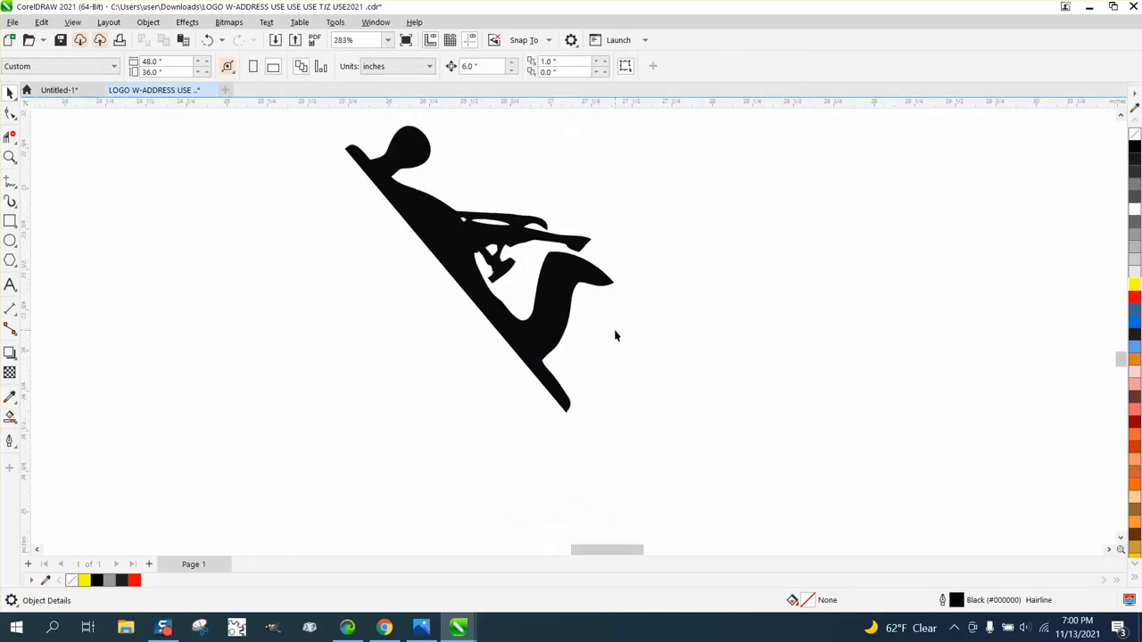
scroll(596, 331, down, 1)
scroll(553, 393, down, 2)
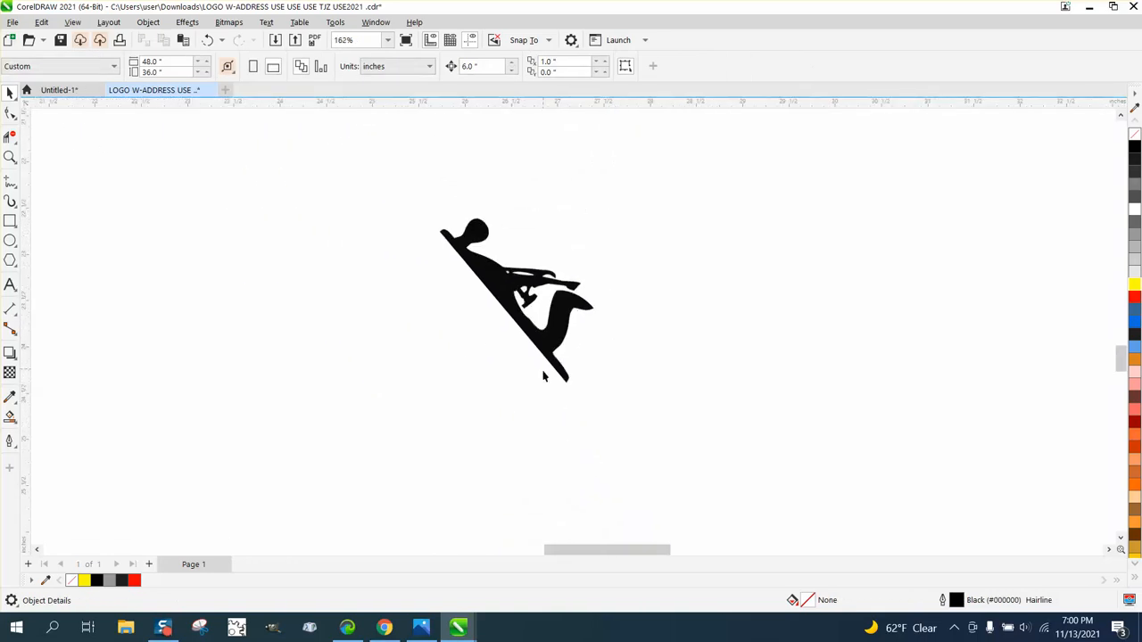
scroll(546, 417, down, 1)
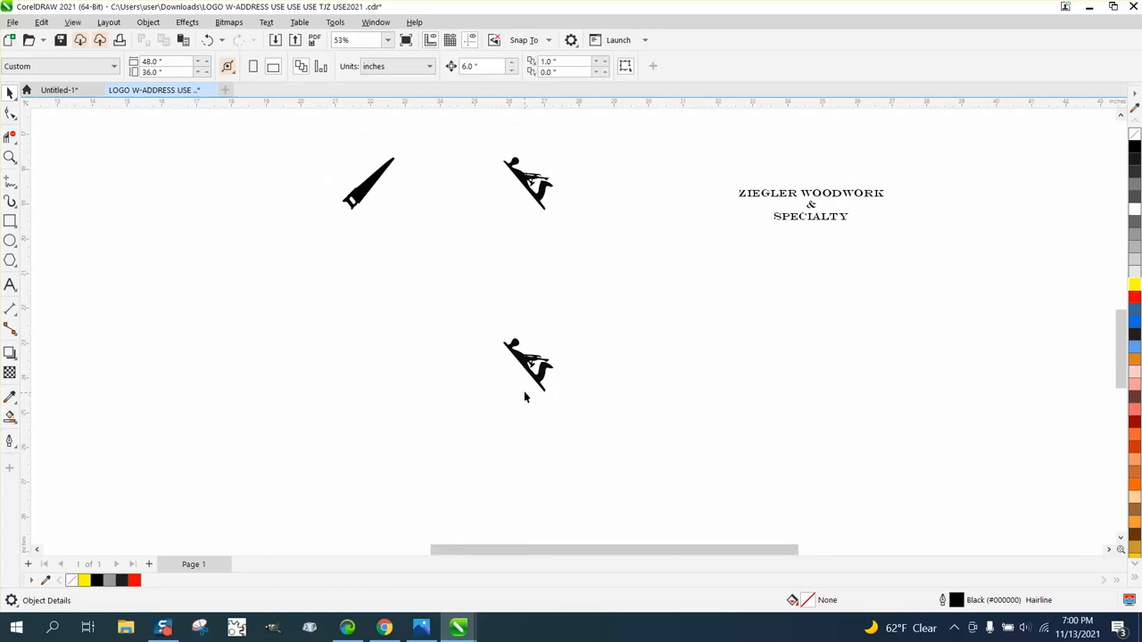
- Move the original hand plane bitmap and the traced black hand plane 6 inches up each
click(519, 186)
key(Up)
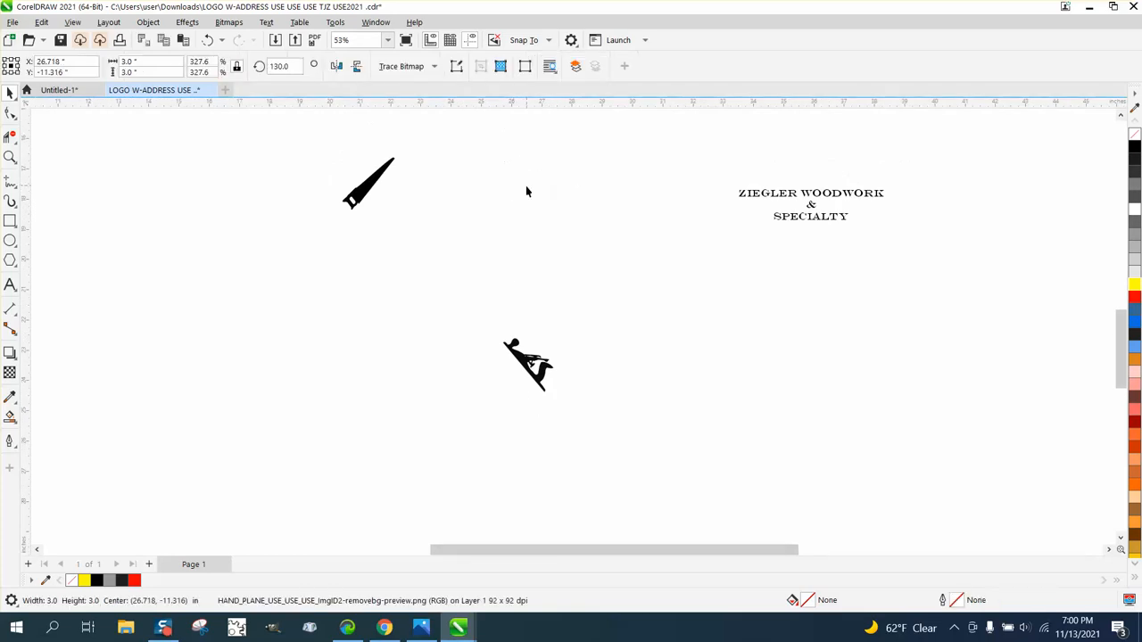
click(528, 359)
key(Up)
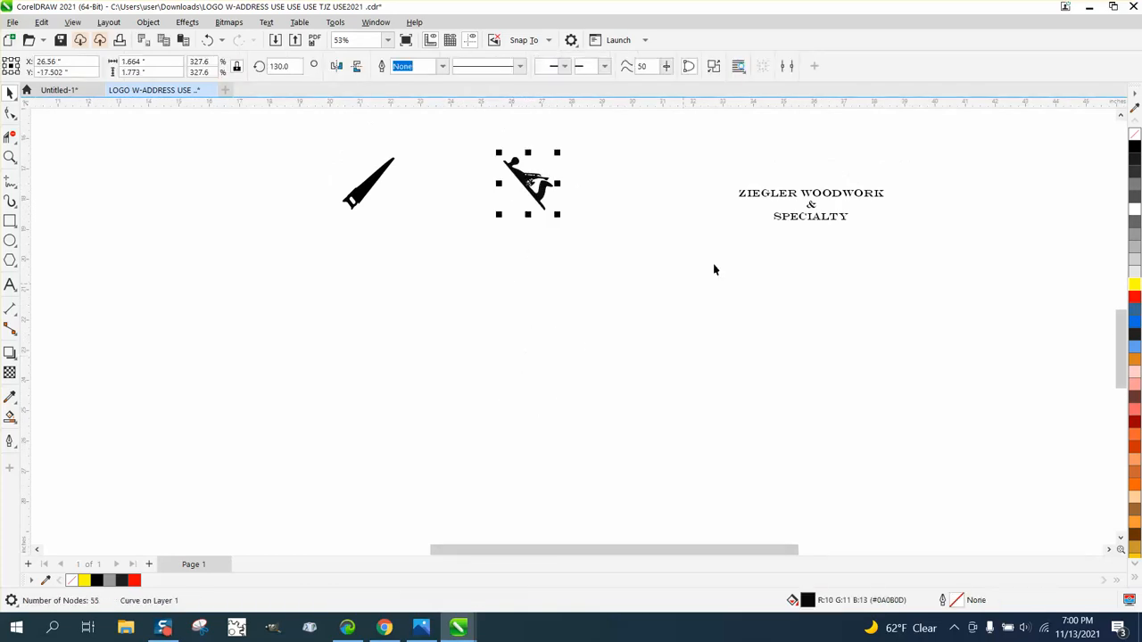
- Move the three lines of company lettering 12 inches left, between the saw and the hand plane
drag(719, 171, 922, 275)
key(Left)
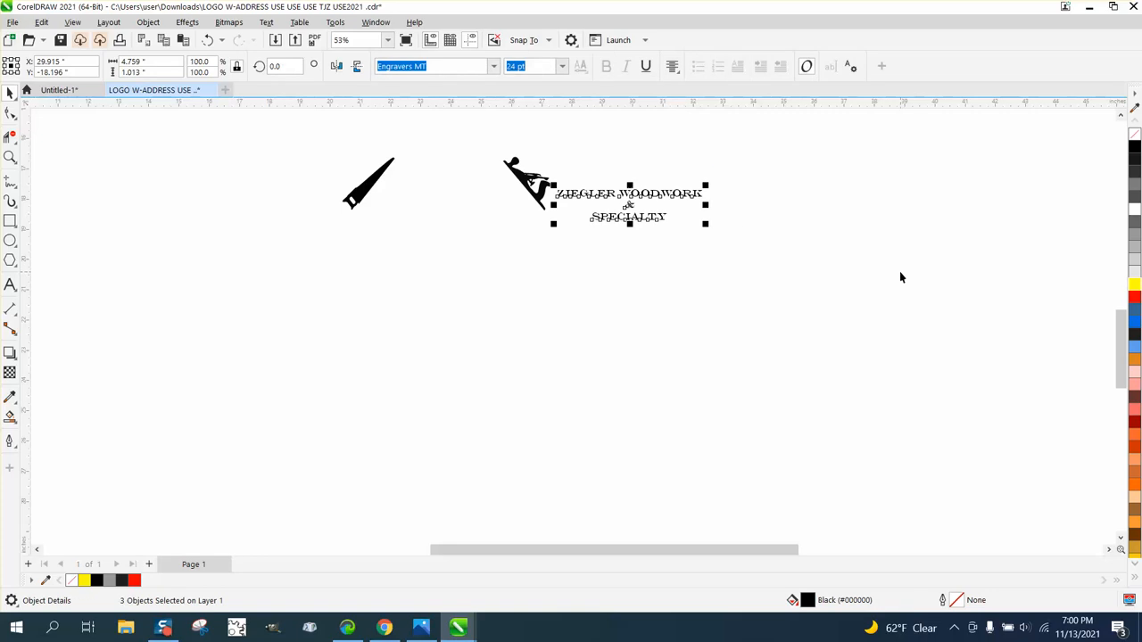
key(Left)
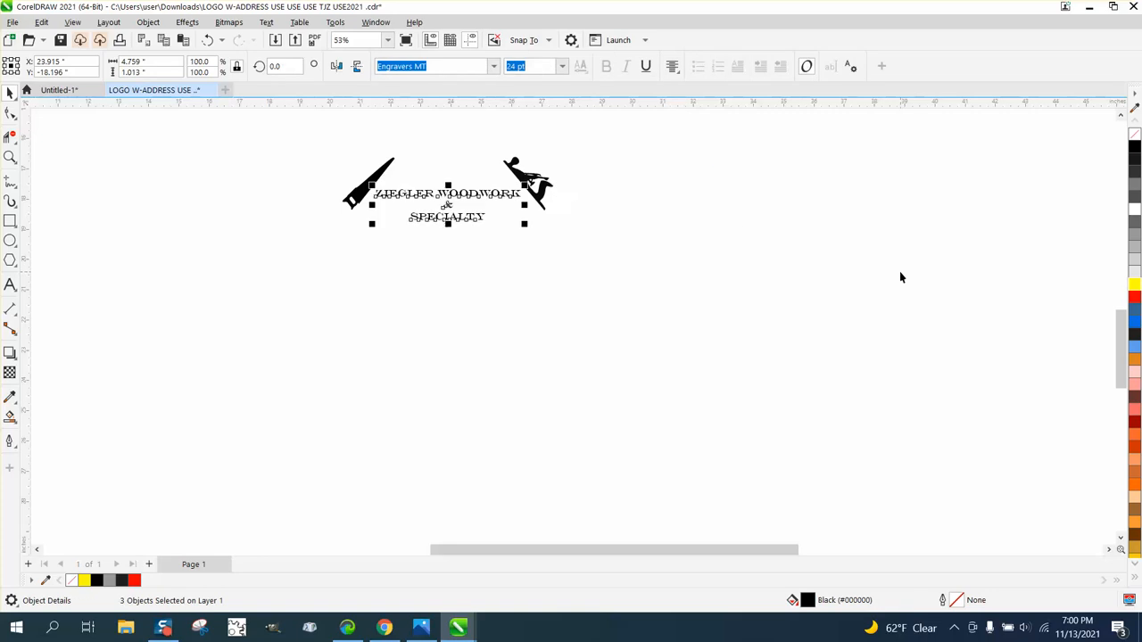
- Check the logo against a temporary yellow rectangle about 13.49 by 5.42 inches at the back of the page, and delete the rectangle
click(10, 221)
drag(301, 122, 729, 297)
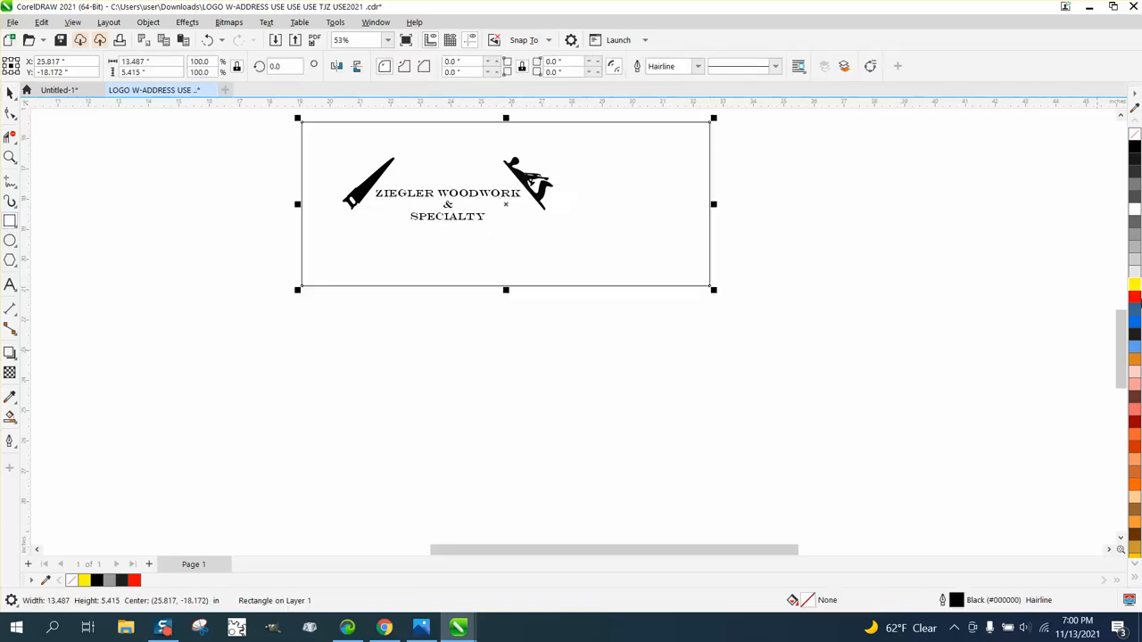
click(1135, 285)
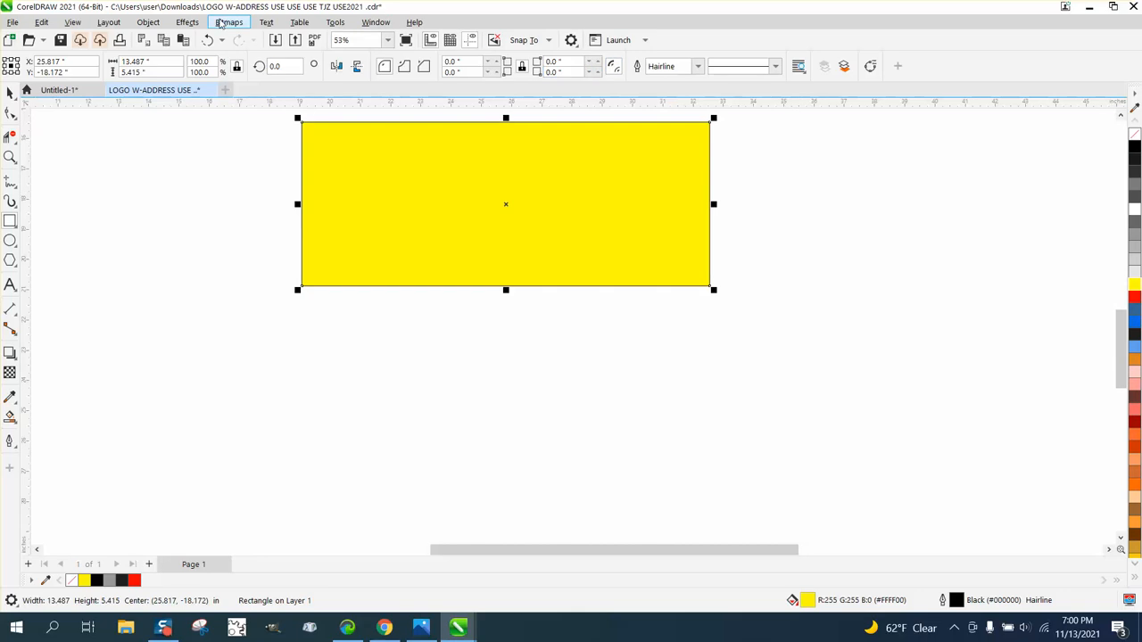
click(149, 24)
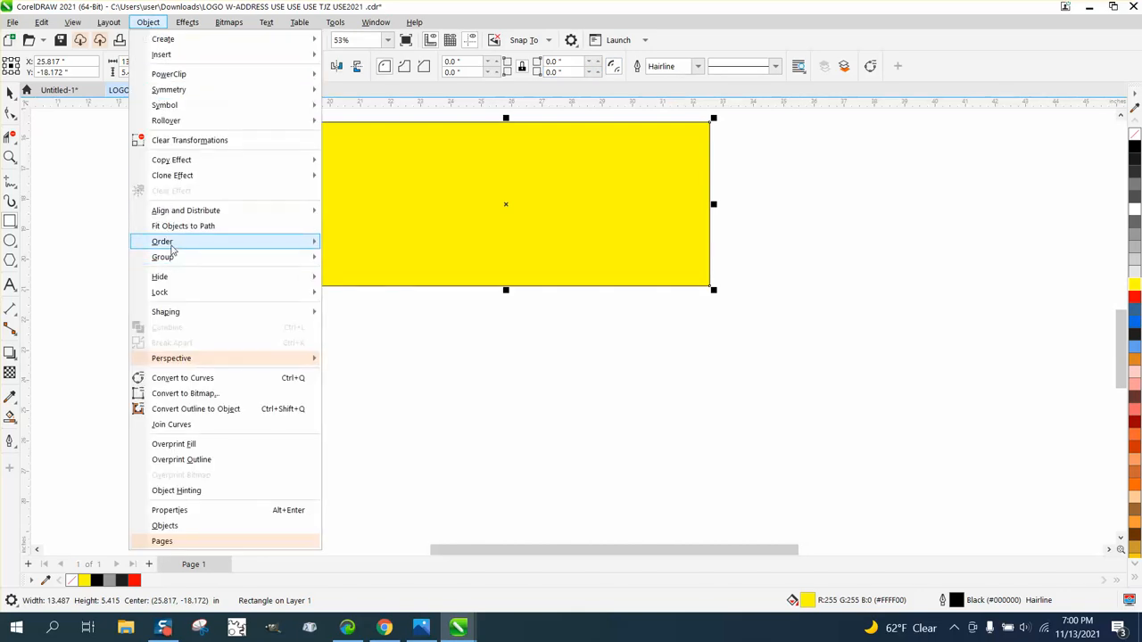
mouse_move(168, 244)
click(357, 259)
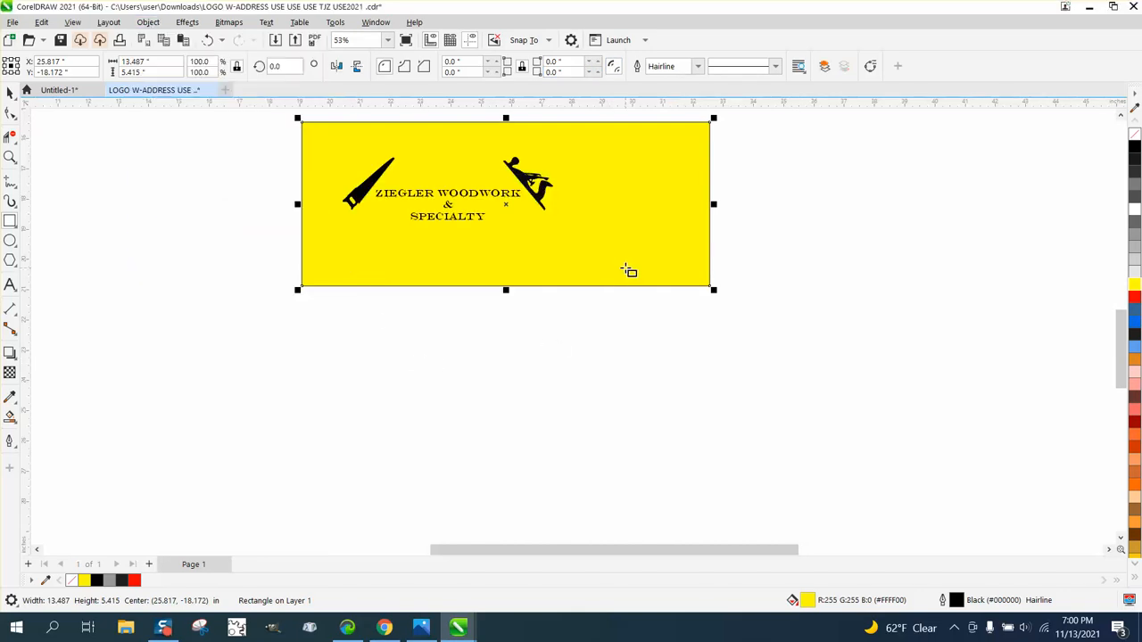
key(Delete)
- Delete the original hand plane bitmap above the logo and undo the deletion
scroll(446, 314, down, 3)
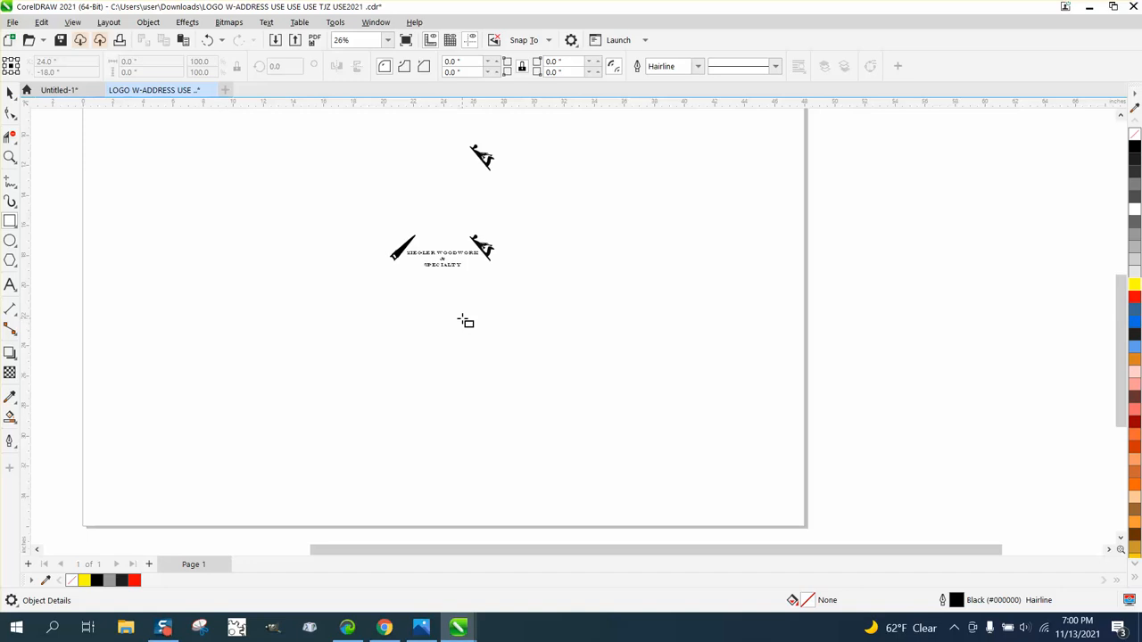
click(10, 93)
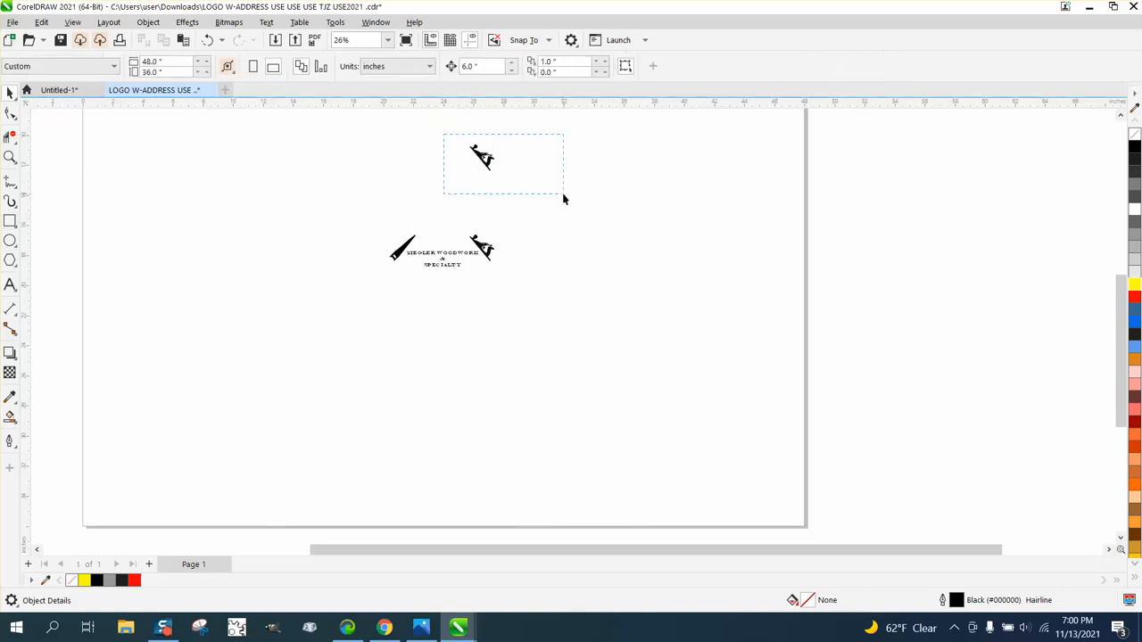
click(482, 157)
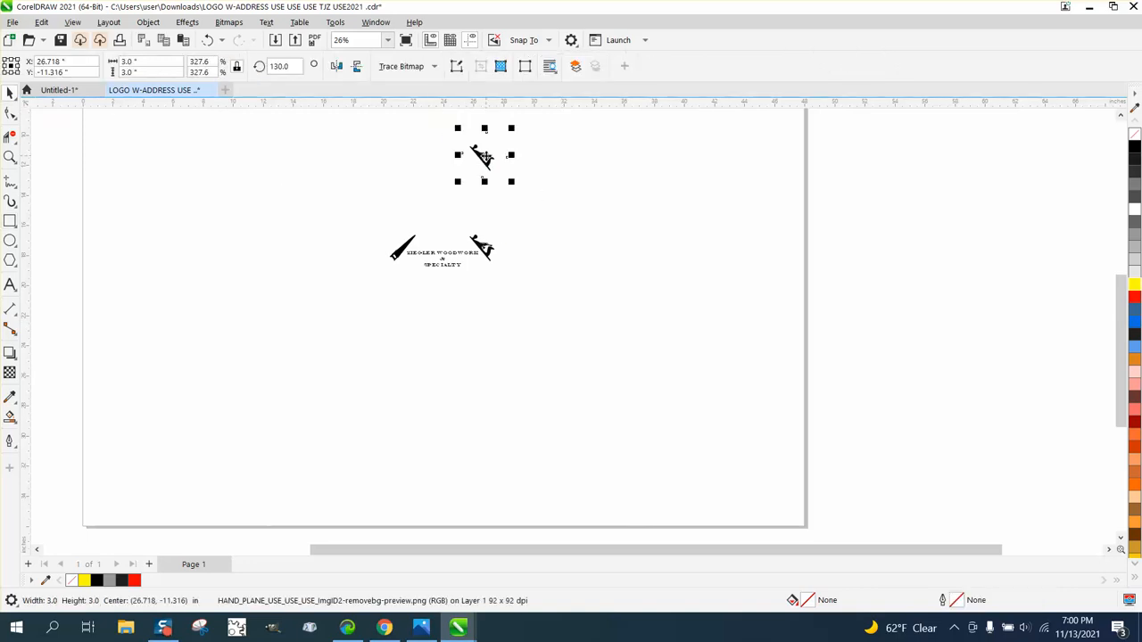
key(Delete)
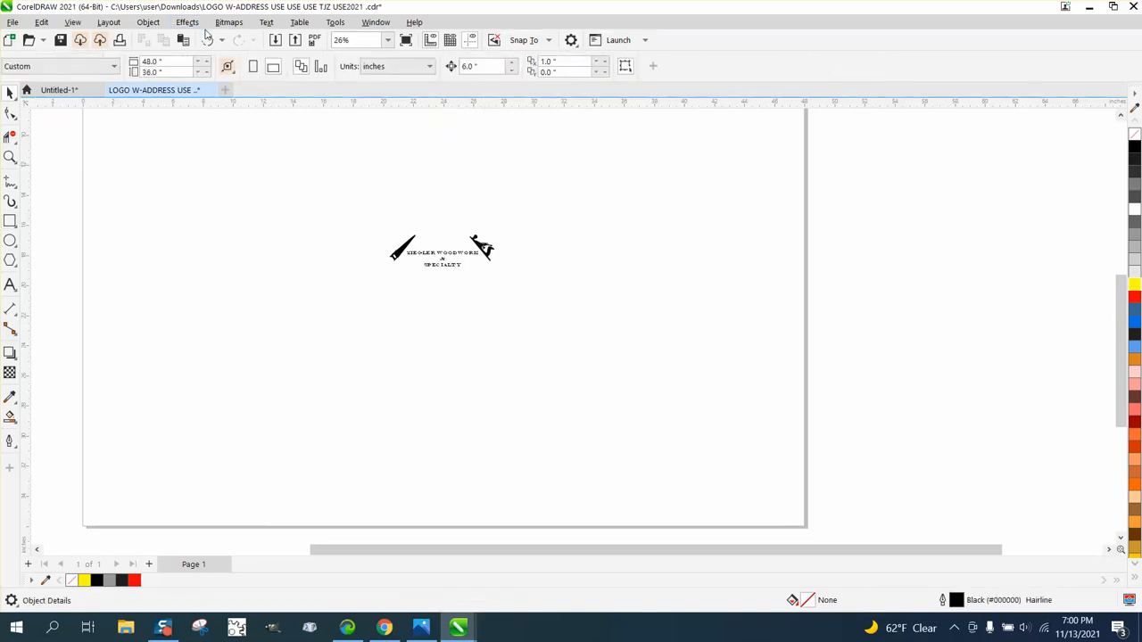
click(207, 40)
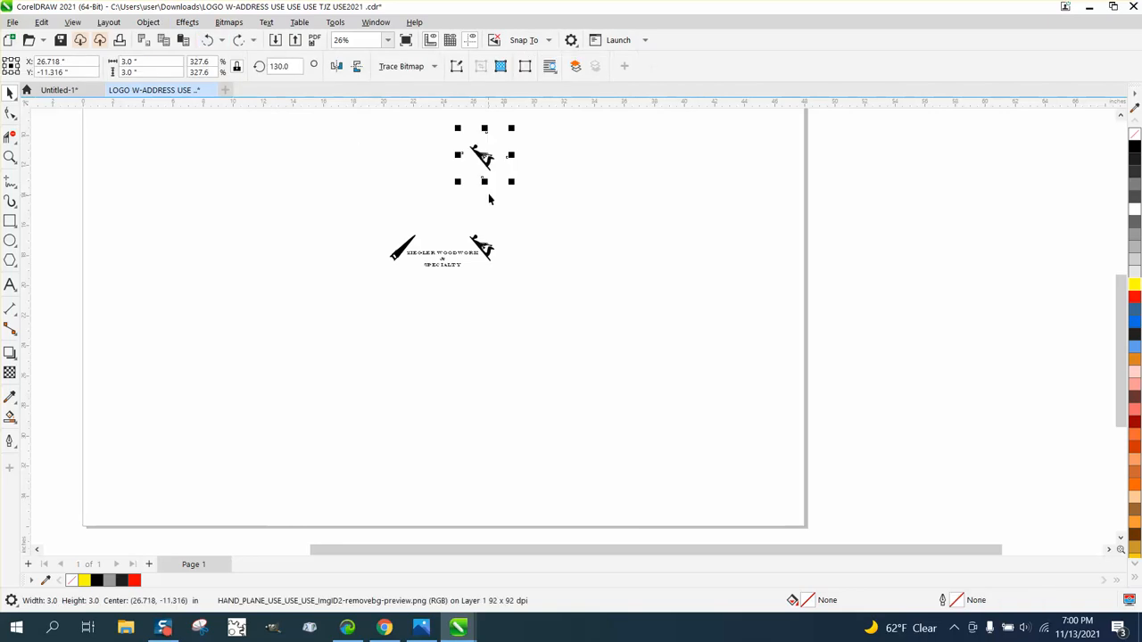
- Place the original hand plane bitmap beside the traced hand plane and compare them in Wireframe view
drag(482, 157, 510, 234)
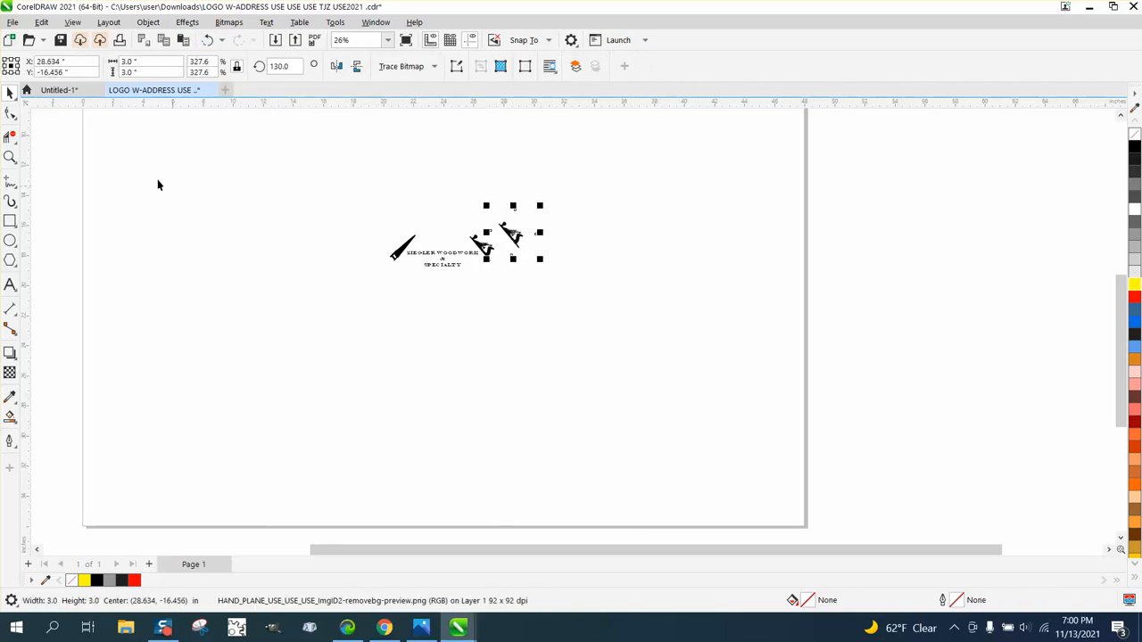
click(11, 157)
click(45, 158)
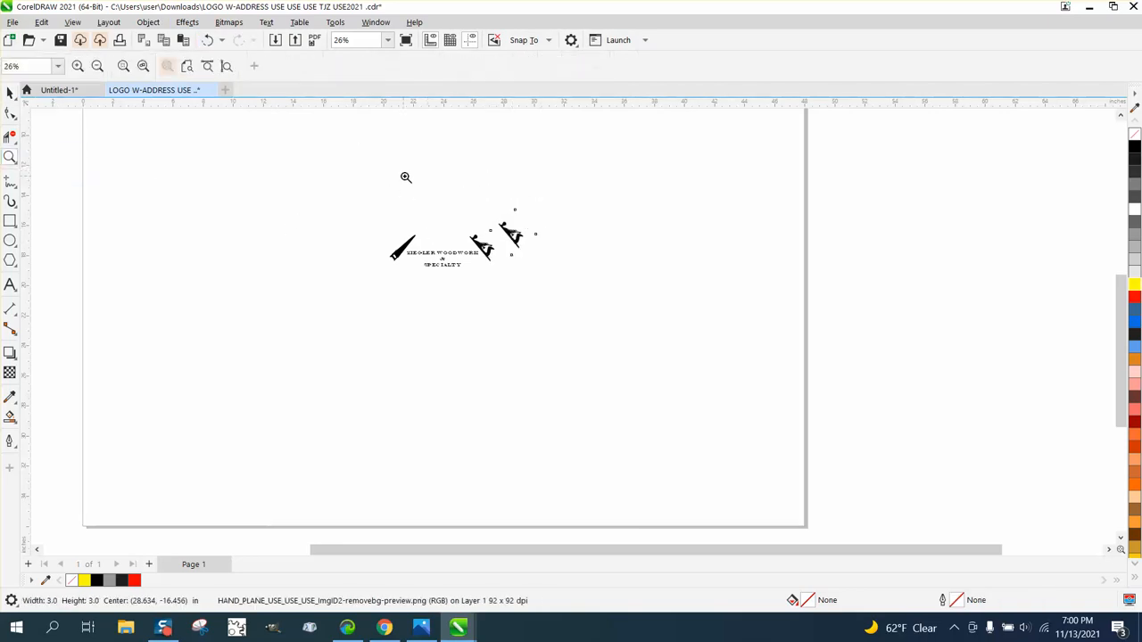
drag(493, 272, 662, 309)
click(9, 92)
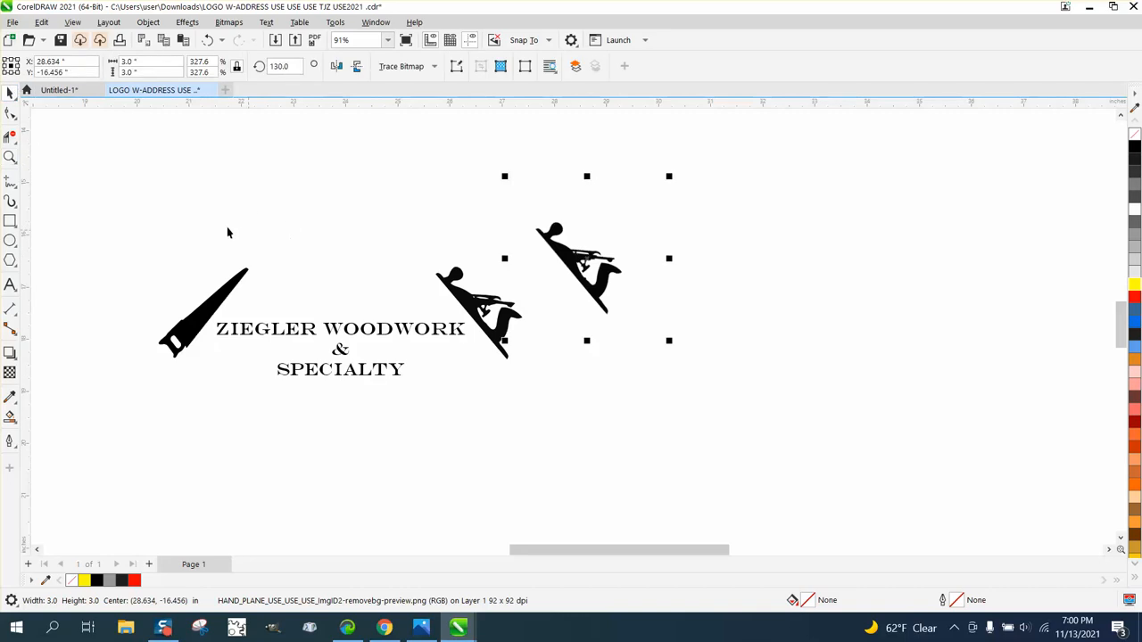
click(126, 135)
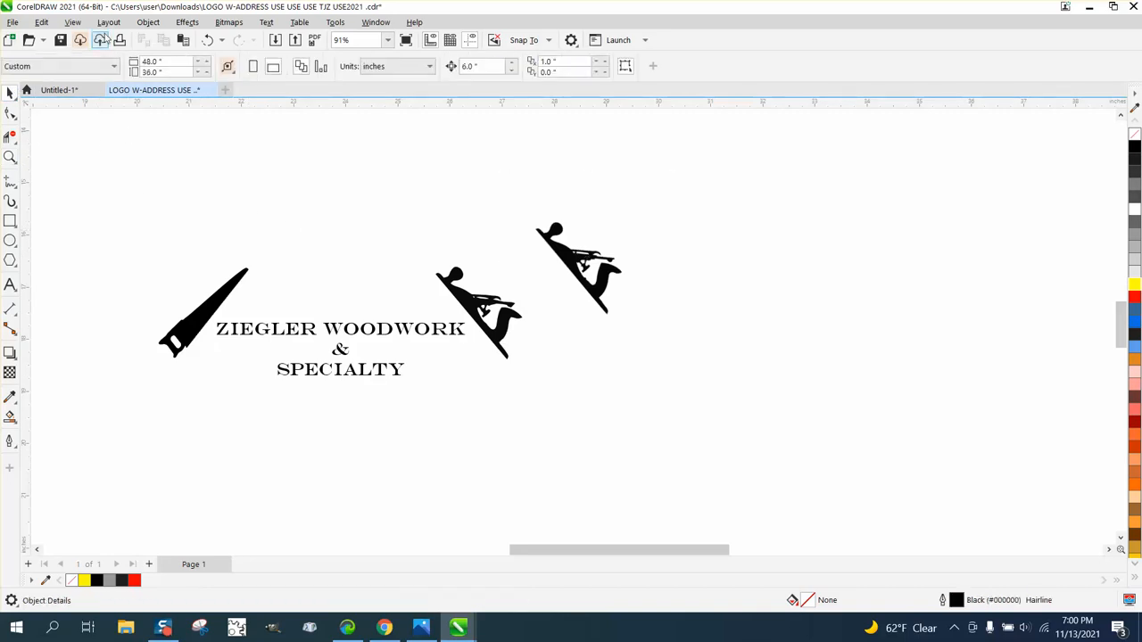
click(73, 22)
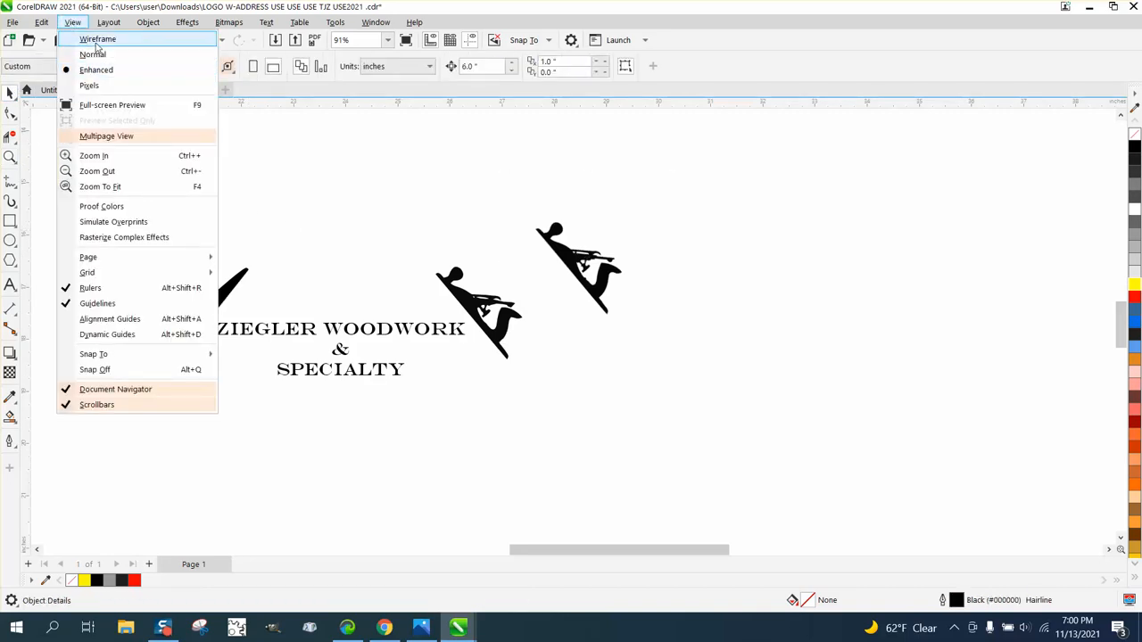
click(97, 40)
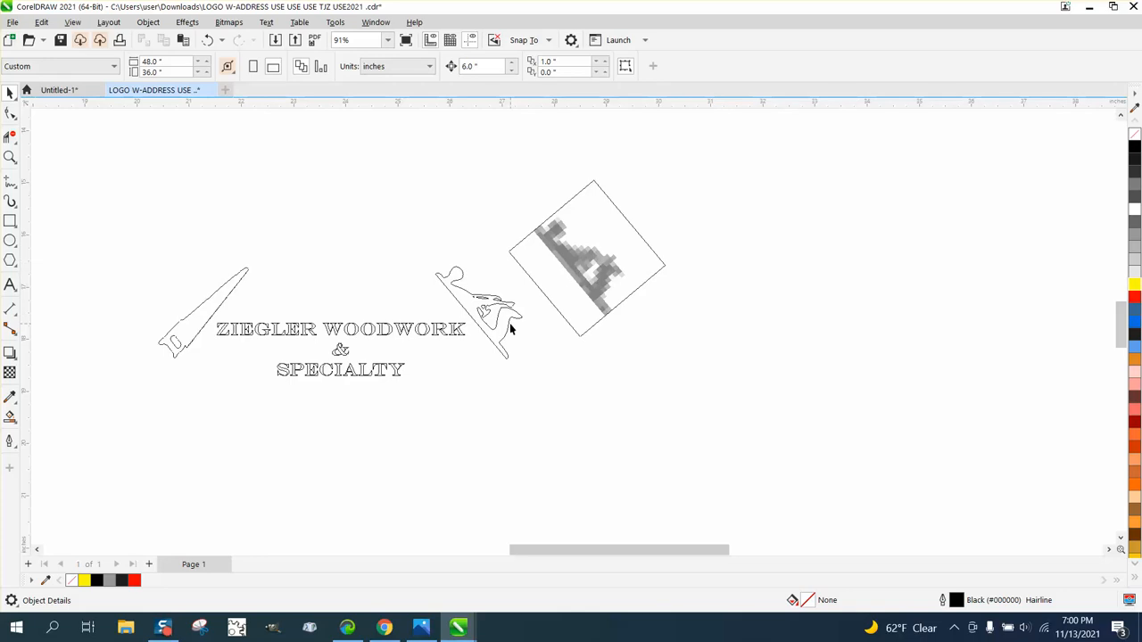
- Delete the original hand plane bitmap and return the display to Enhanced view
click(583, 267)
key(Delete)
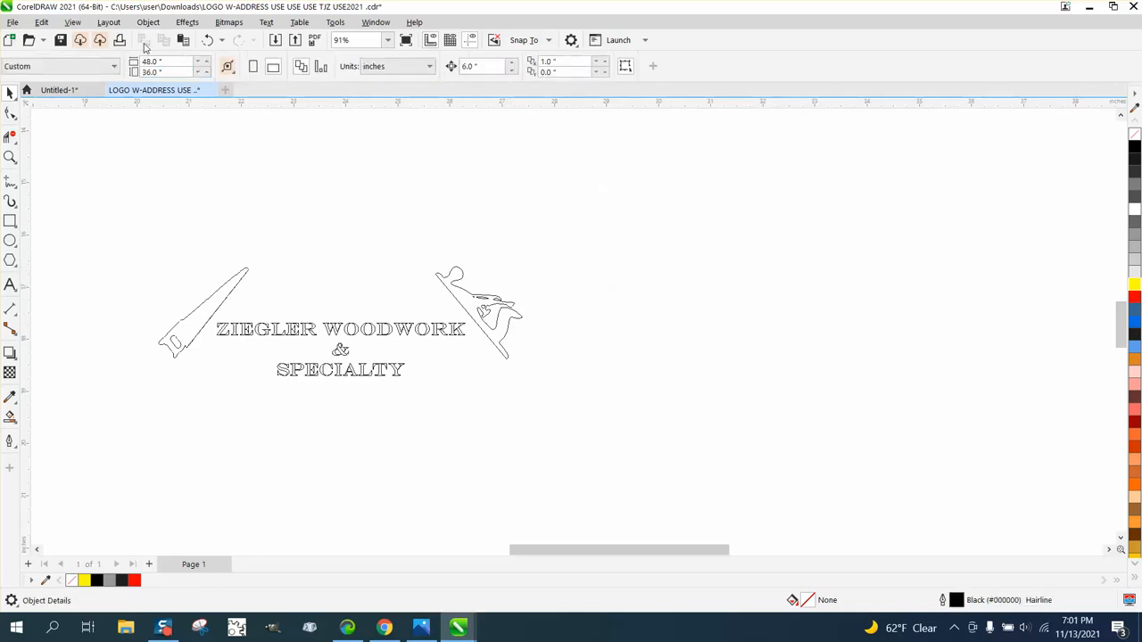
click(66, 23)
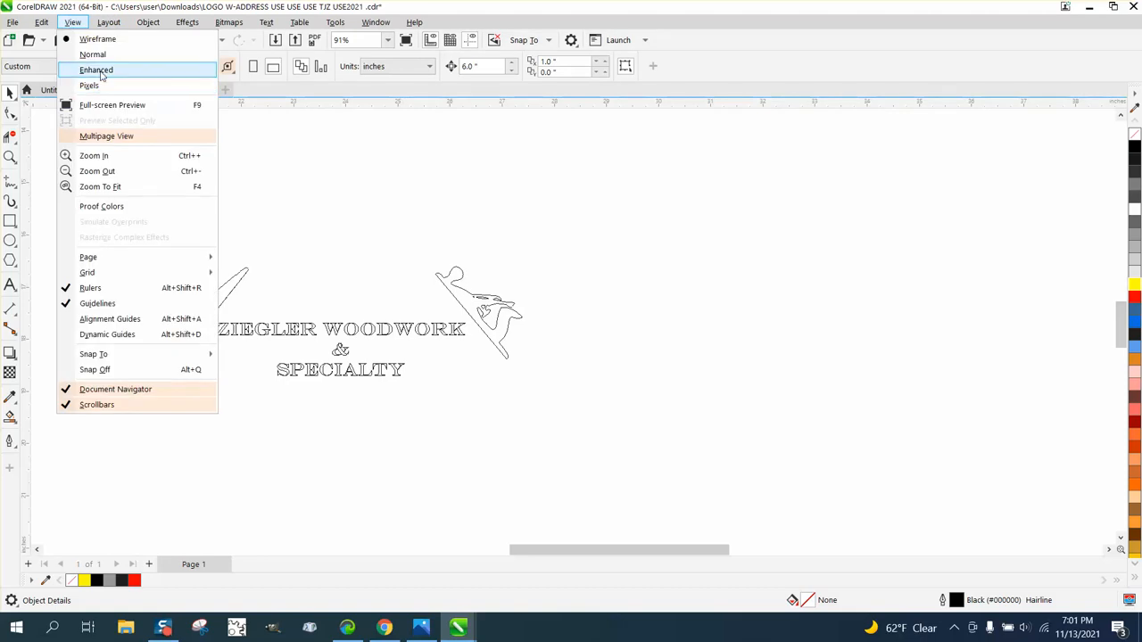
click(102, 71)
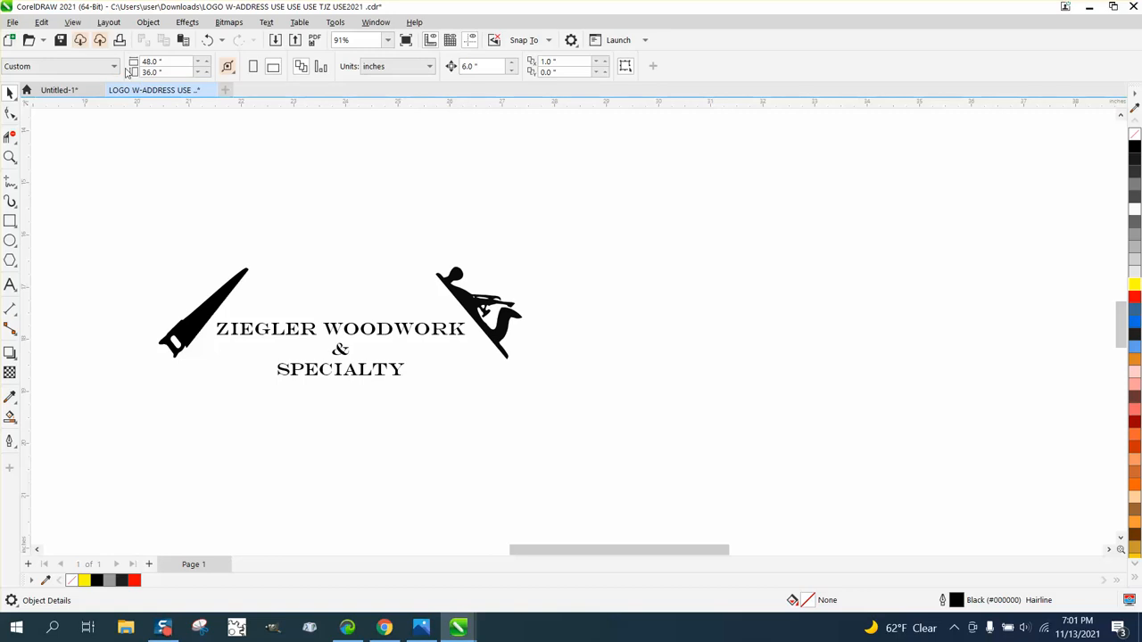
click(72, 22)
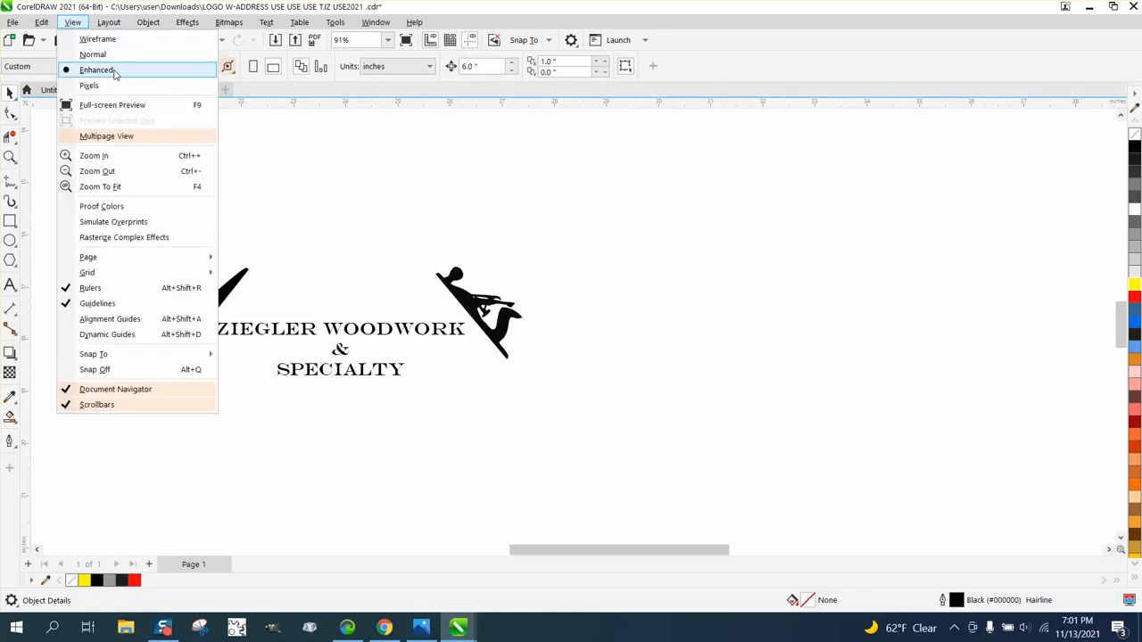
click(114, 74)
- Examine the finished saw up close and the assembled logo as a whole
click(10, 157)
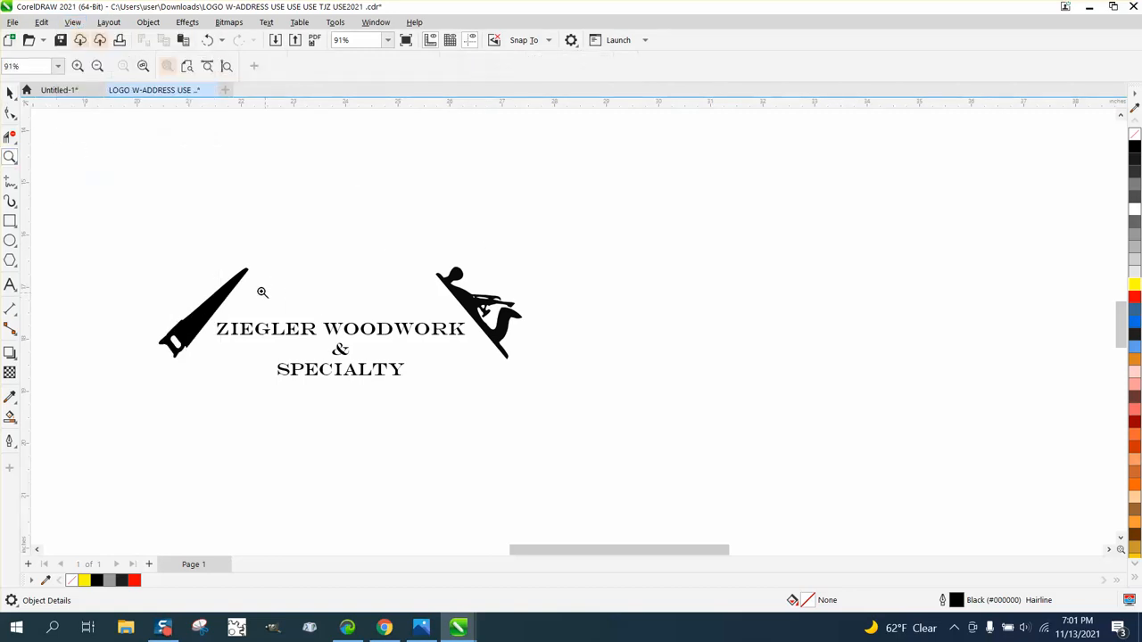
drag(200, 288, 339, 336)
scroll(364, 310, down, 2)
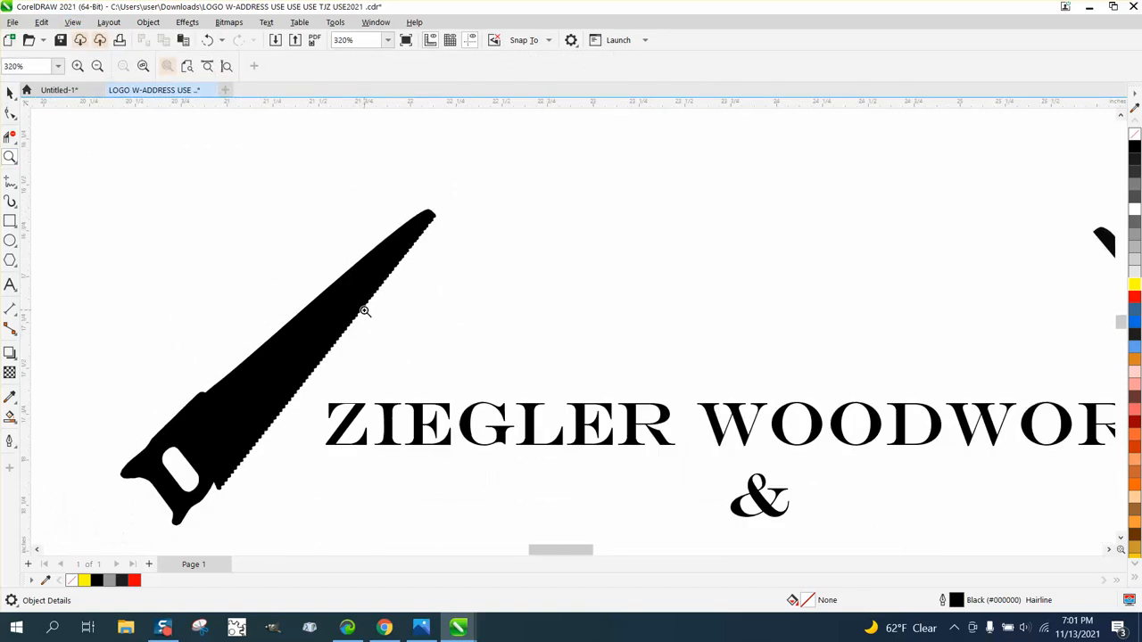
scroll(364, 309, down, 2)
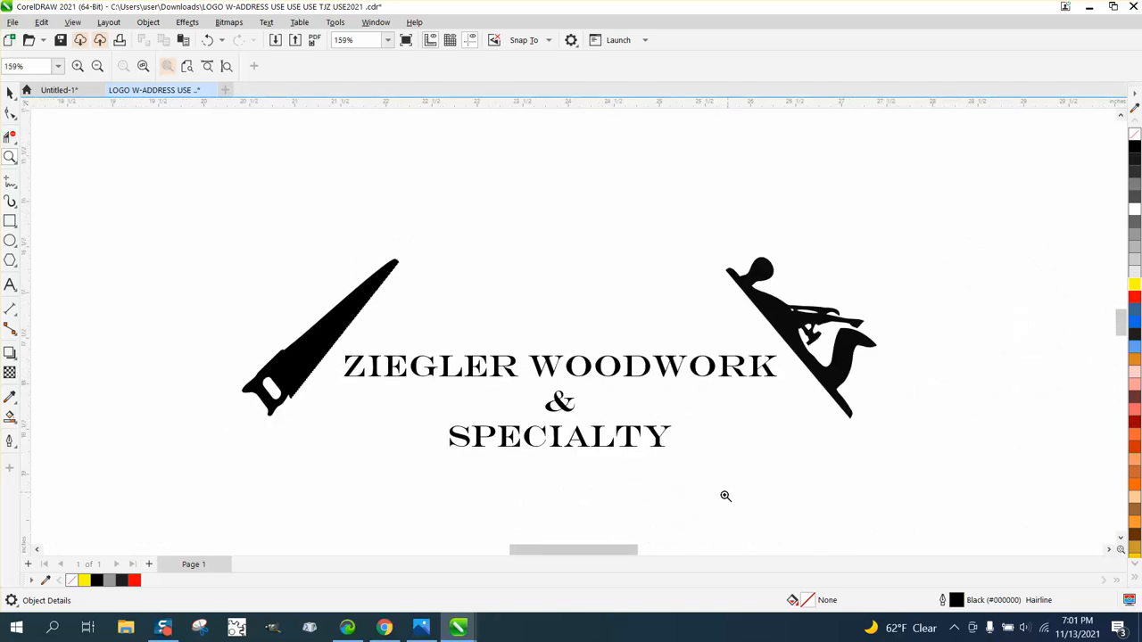
scroll(603, 393, down, 6)
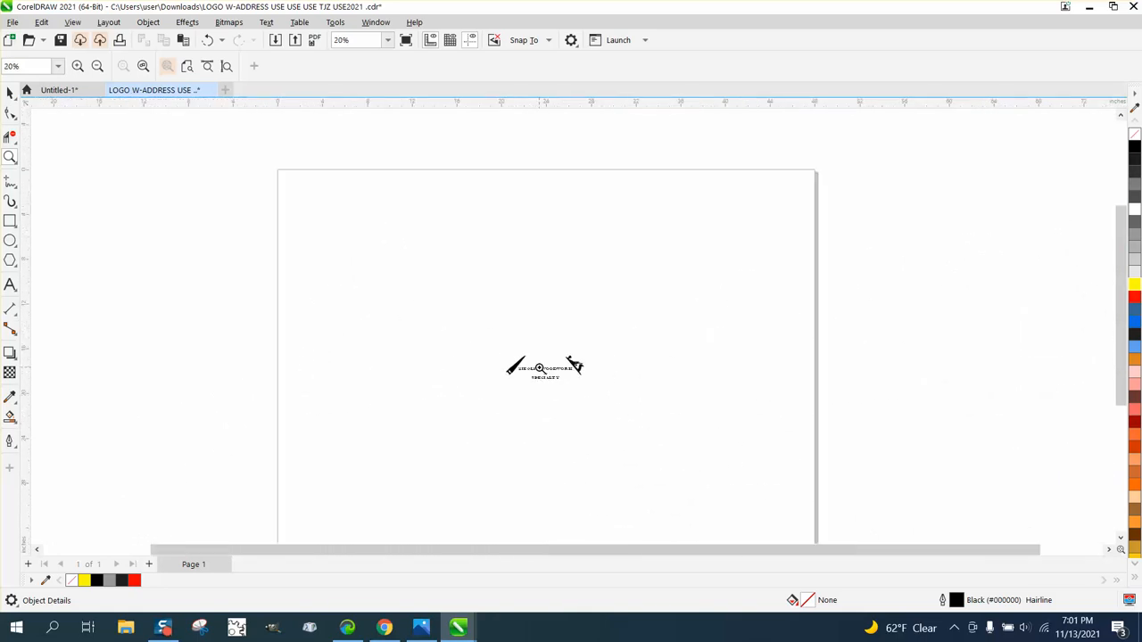
- Select the tiny stray curve left over below the logo on the page and delete it
key(space)
drag(452, 335, 679, 471)
scroll(671, 440, down, 1)
click(677, 404)
scroll(677, 404, up, 1)
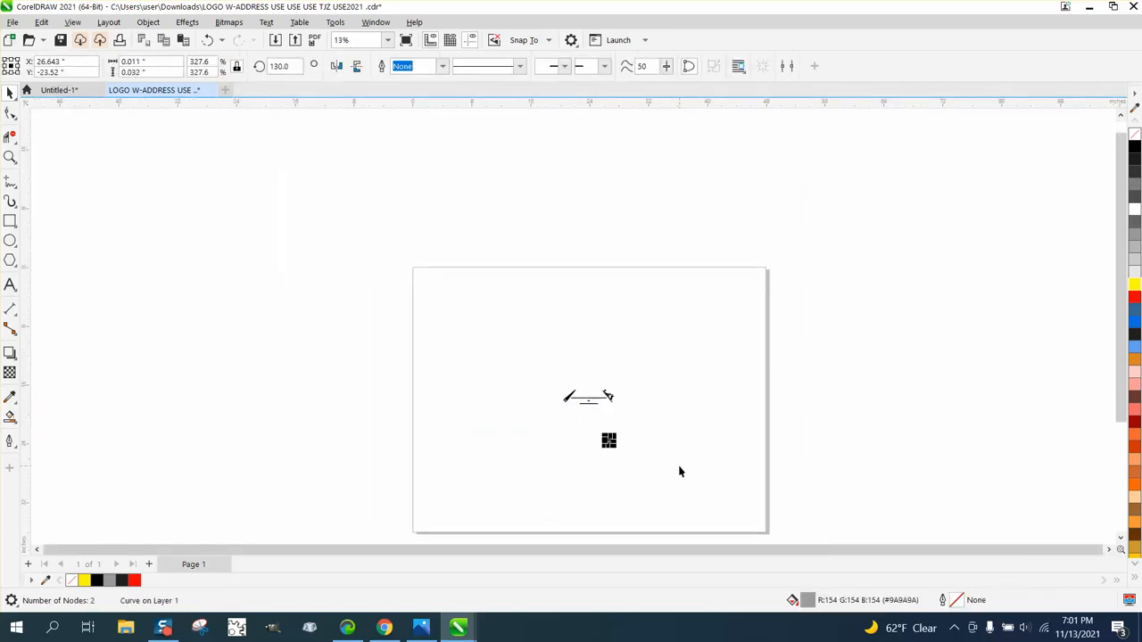
key(Delete)
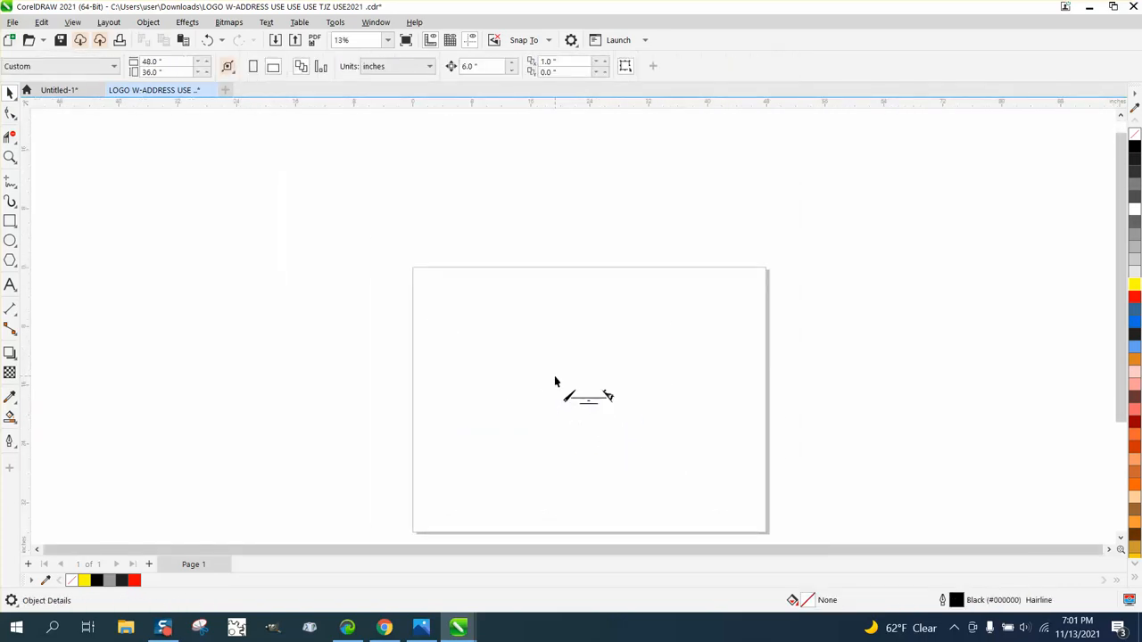
- Move the whole logo off the page to its left and marquee-select the page area to check for leftover objects
key(F4)
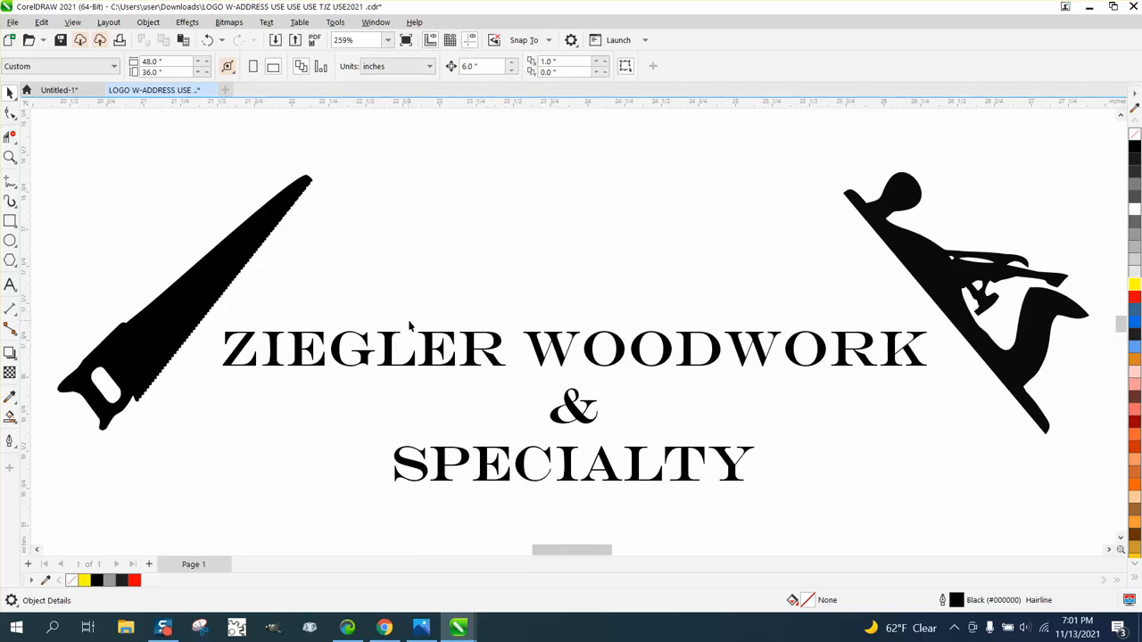
scroll(553, 293, down, 8)
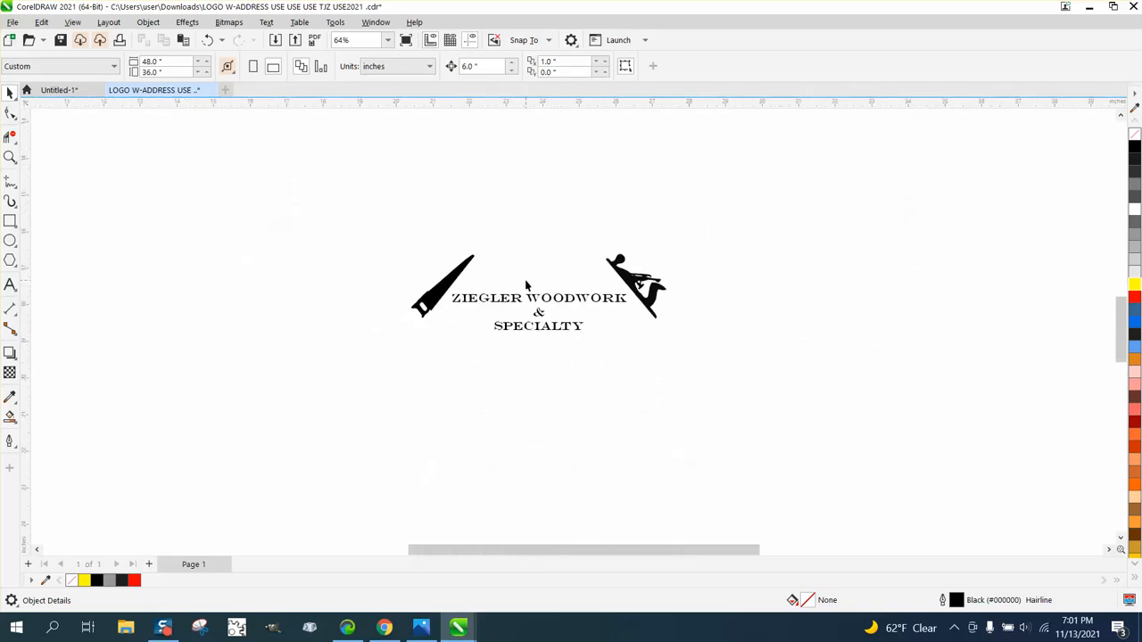
scroll(581, 299, down, 1)
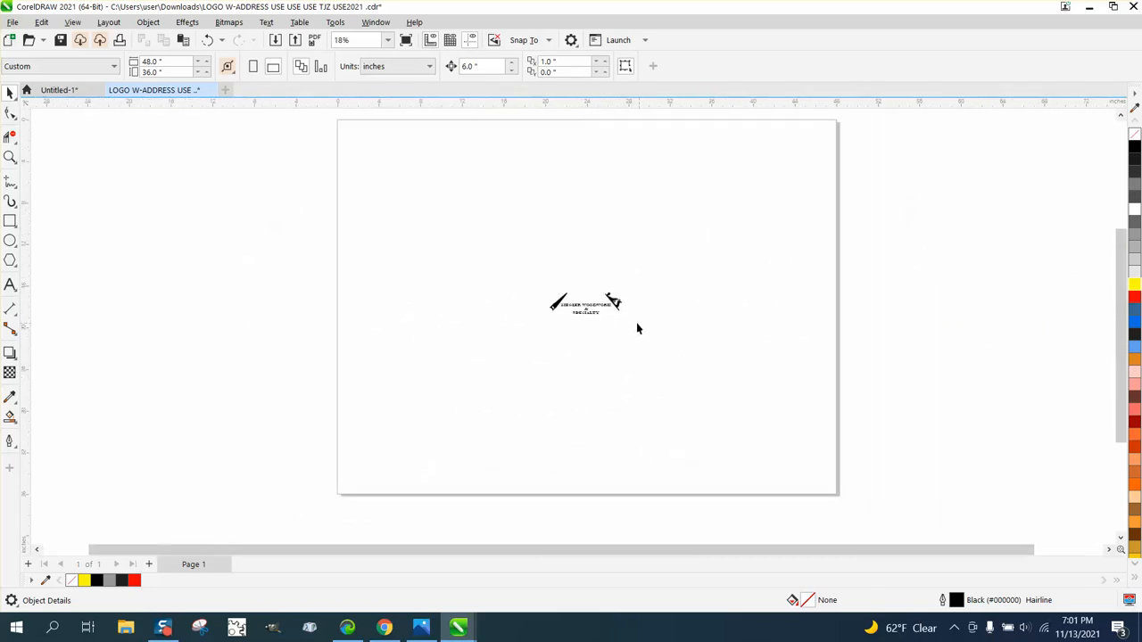
scroll(564, 298, down, 1)
drag(625, 328, 628, 331)
drag(580, 301, 163, 216)
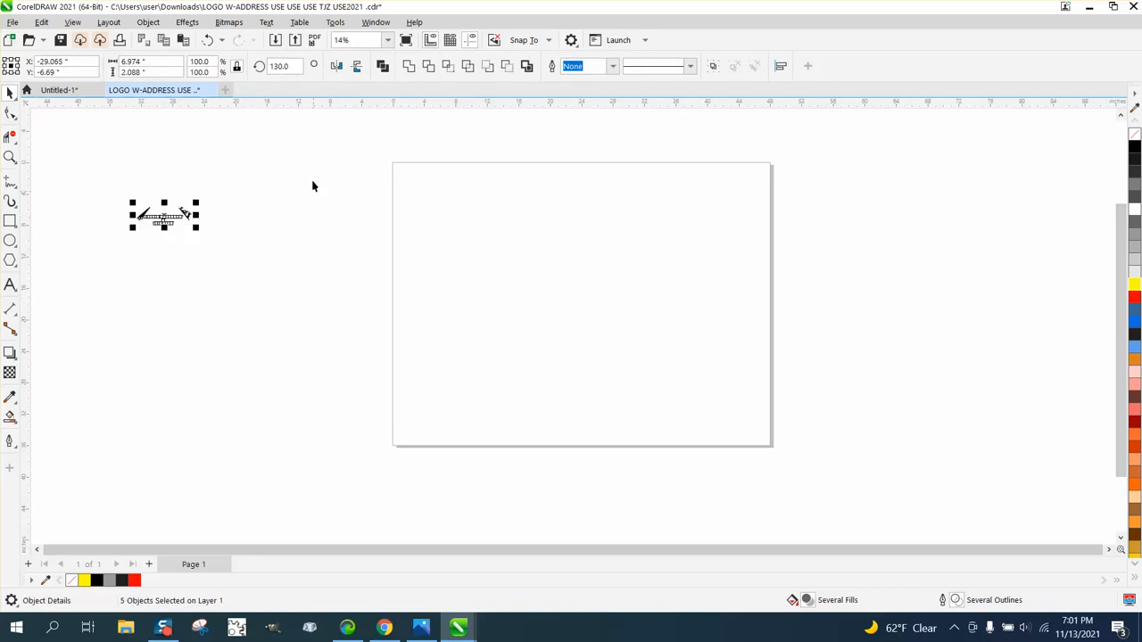
drag(321, 143, 924, 517)
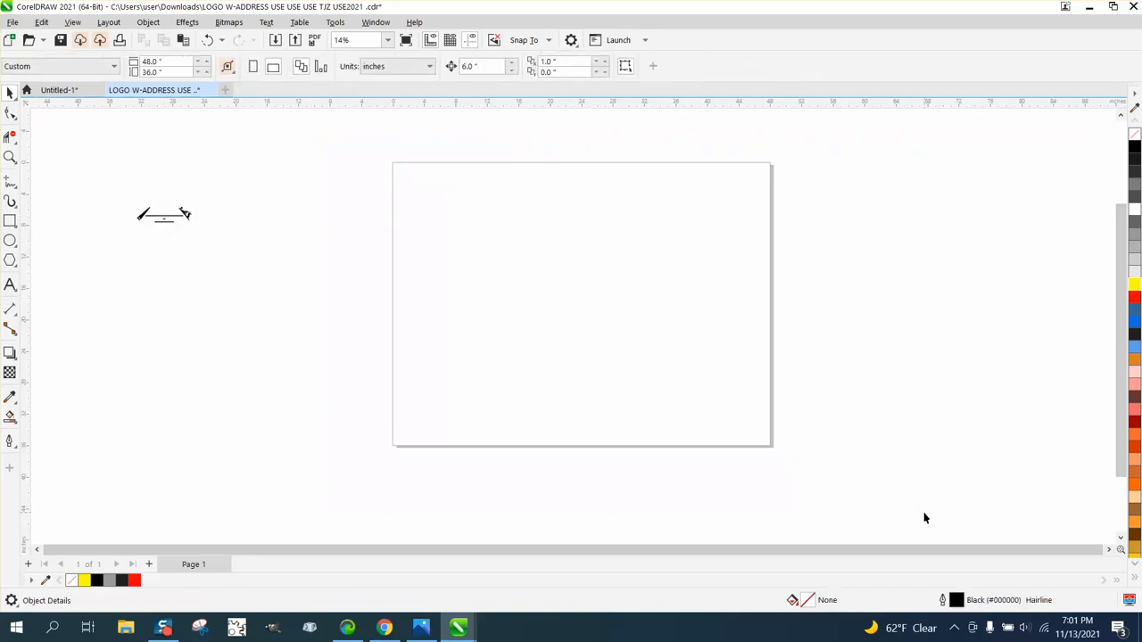
- Select all five logo objects and move them together onto the page at its upper-left corner
drag(234, 253, 233, 252)
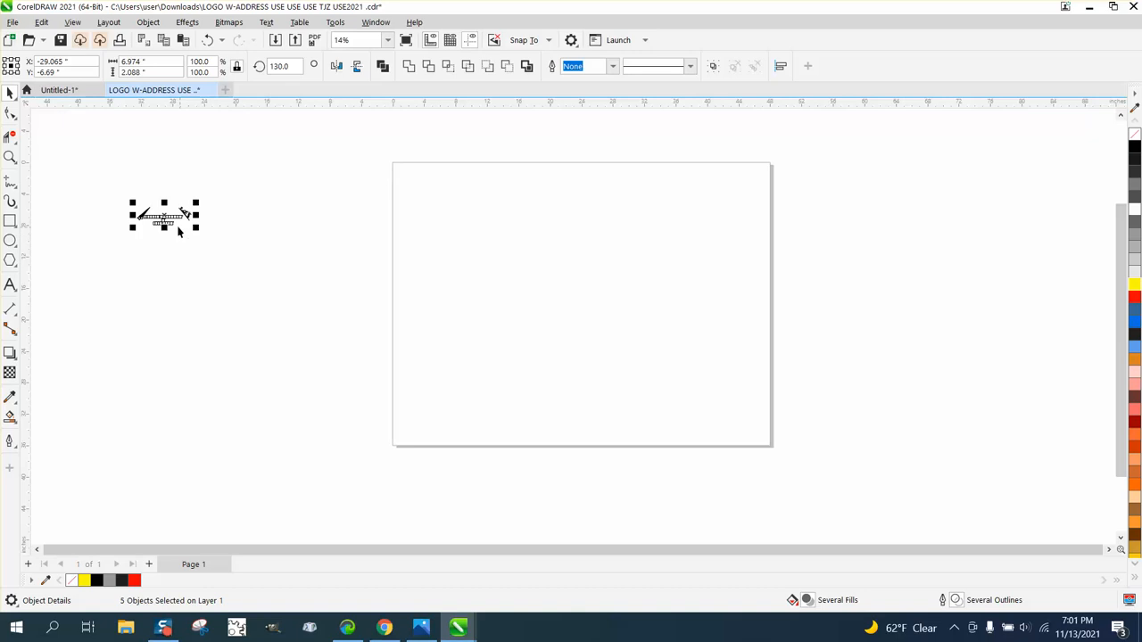
drag(164, 216, 557, 236)
click(10, 157)
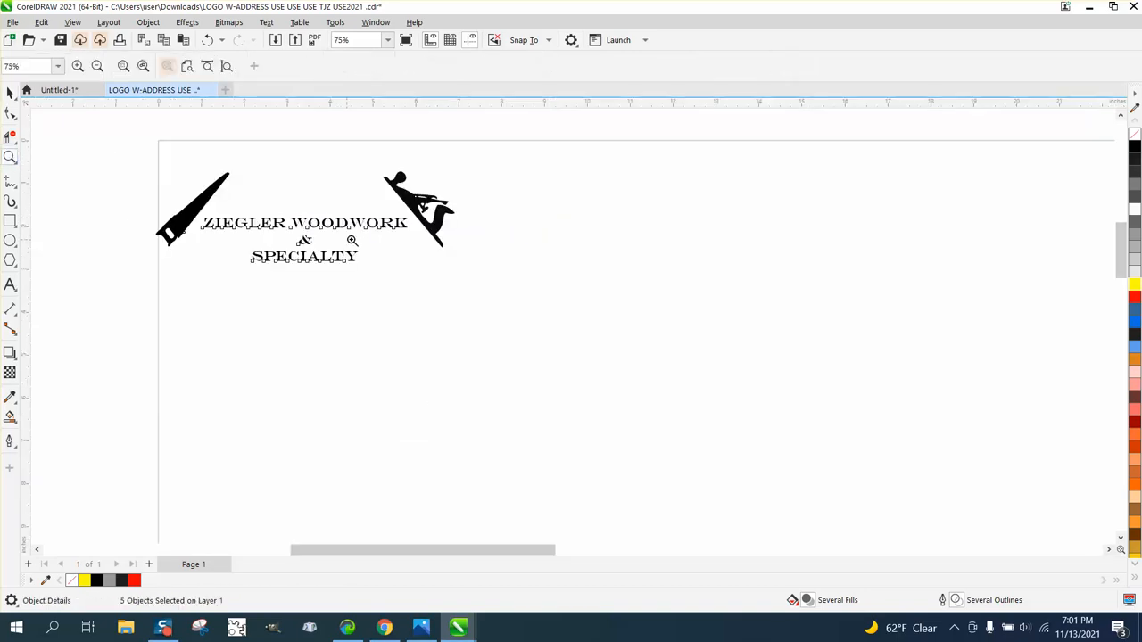